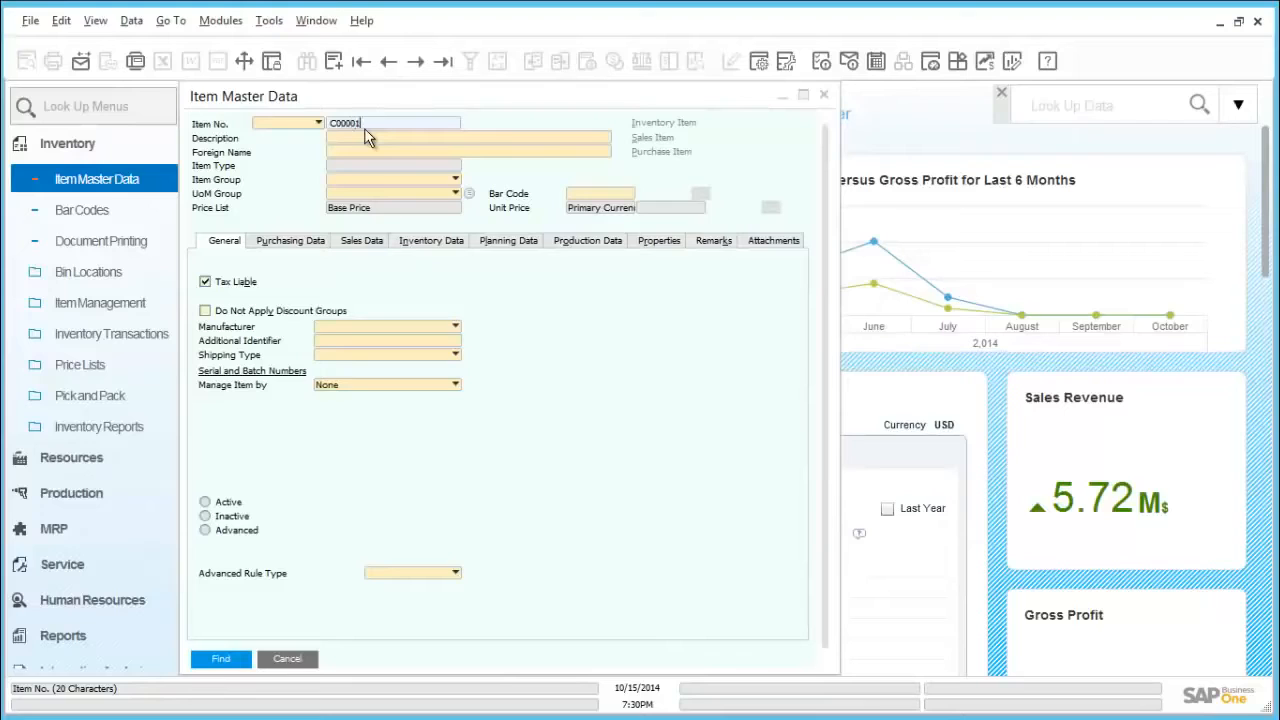
Step: Look up items C00001 and A00006 in the item master data to check how each is managed
click(221, 659)
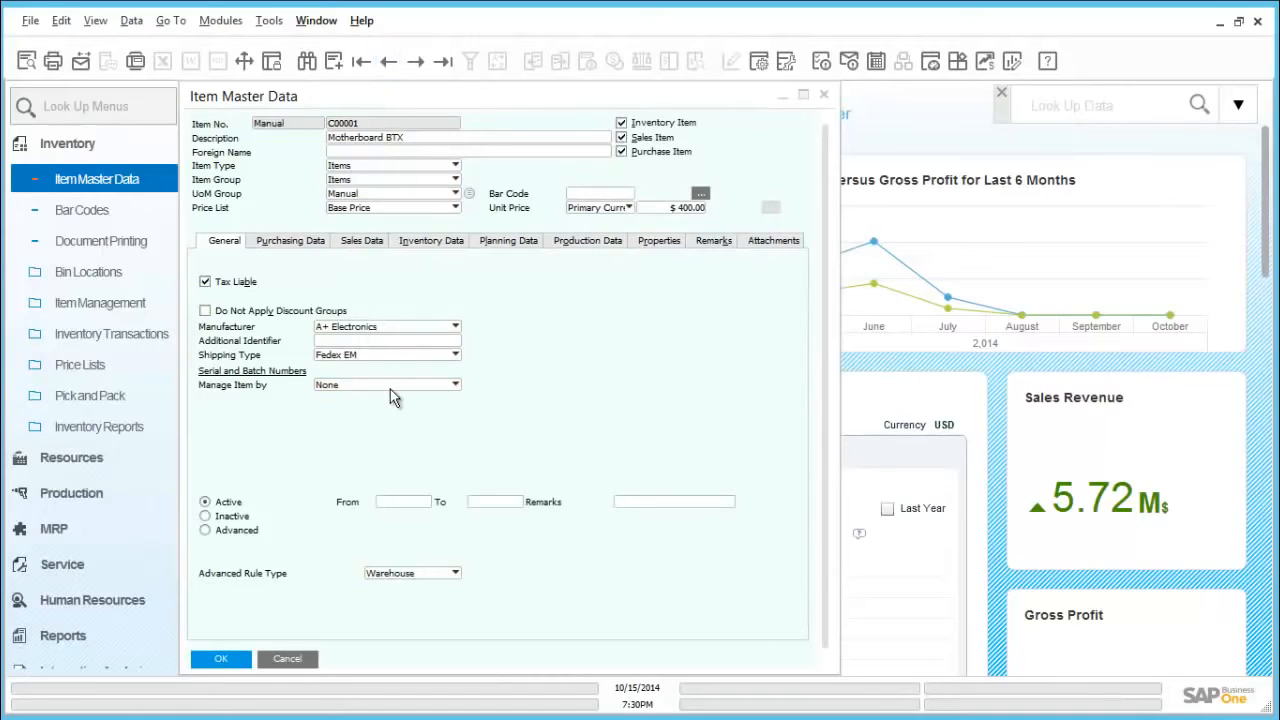
click(389, 61)
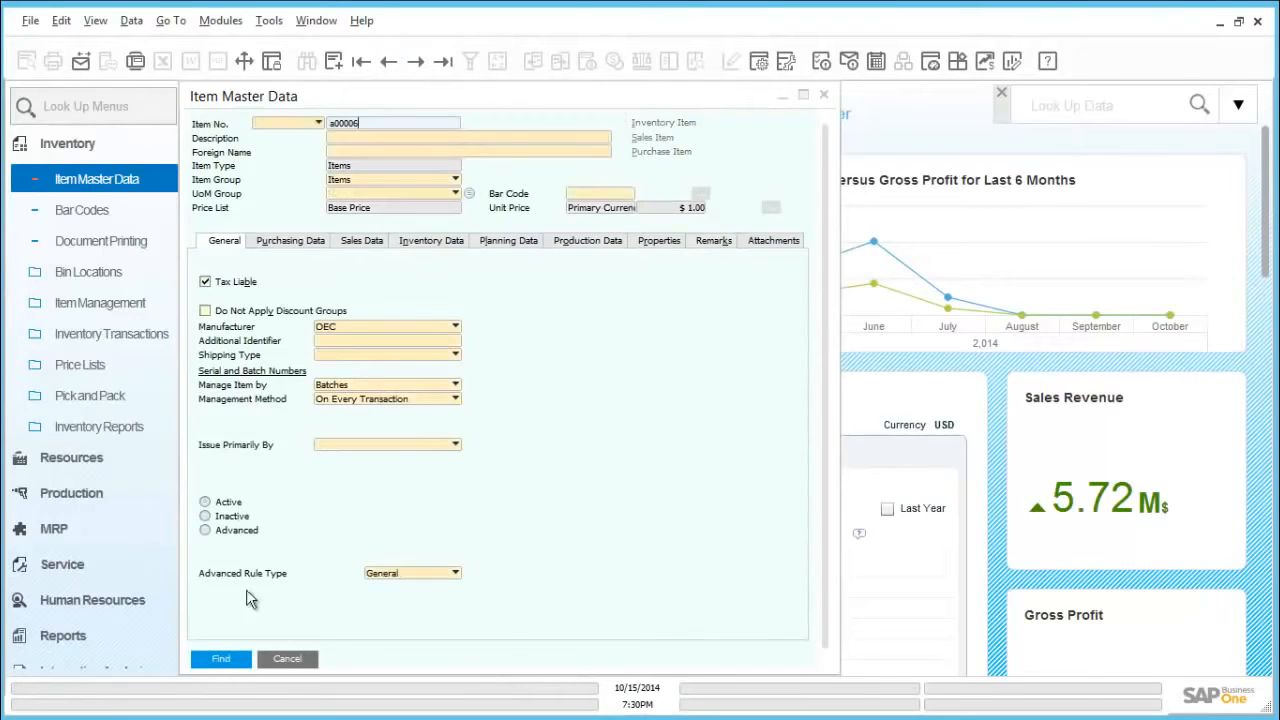
click(250, 658)
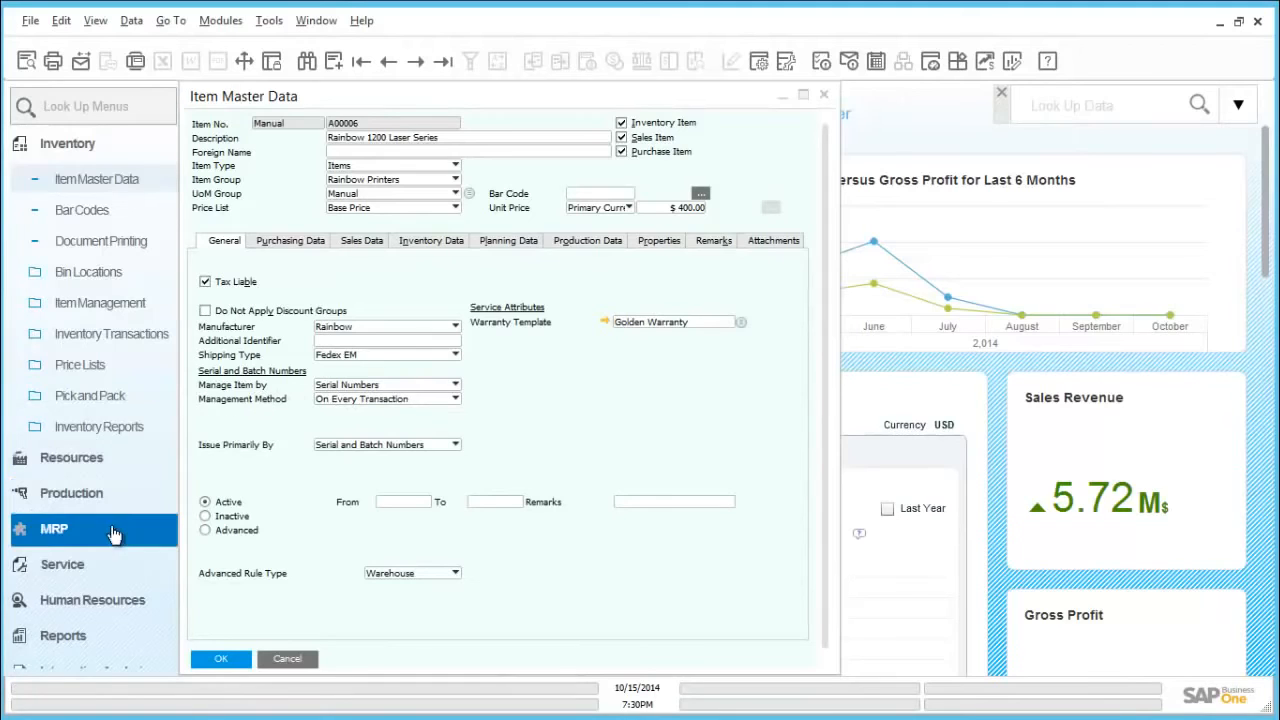
Step: Open a new sales delivery document and choose Maxi-Teq as the customer
click(86, 146)
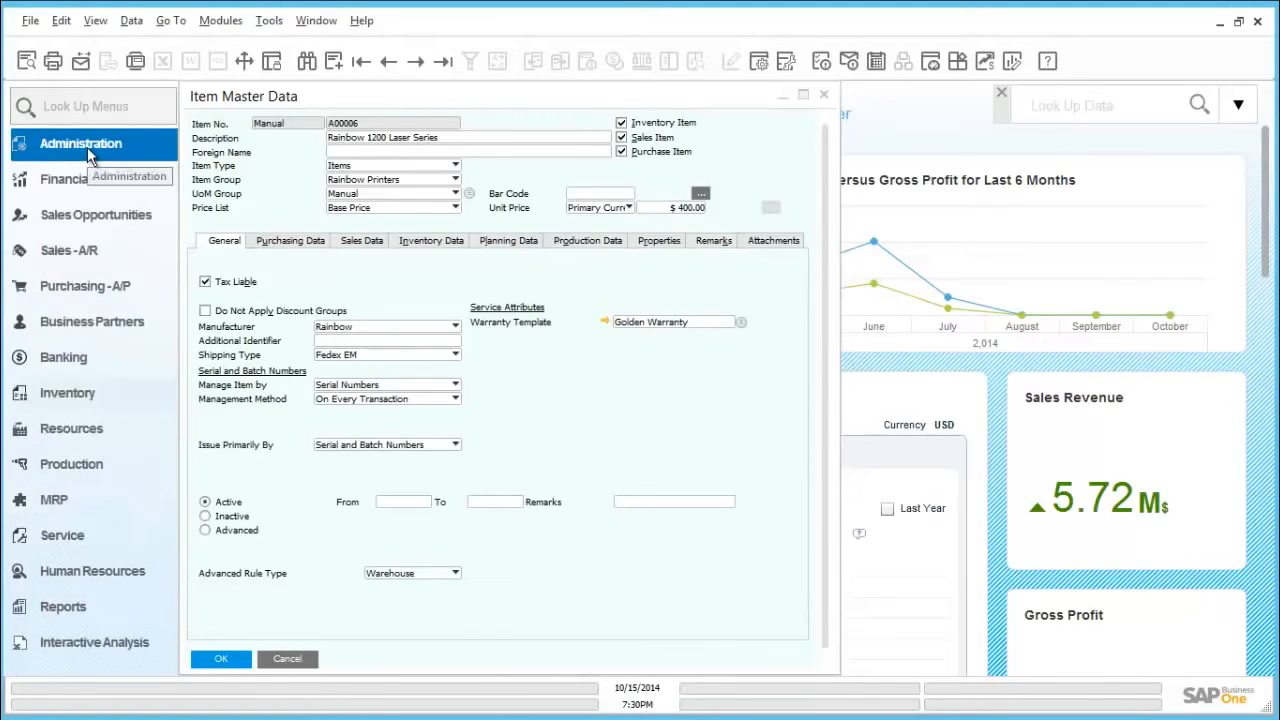
click(92, 266)
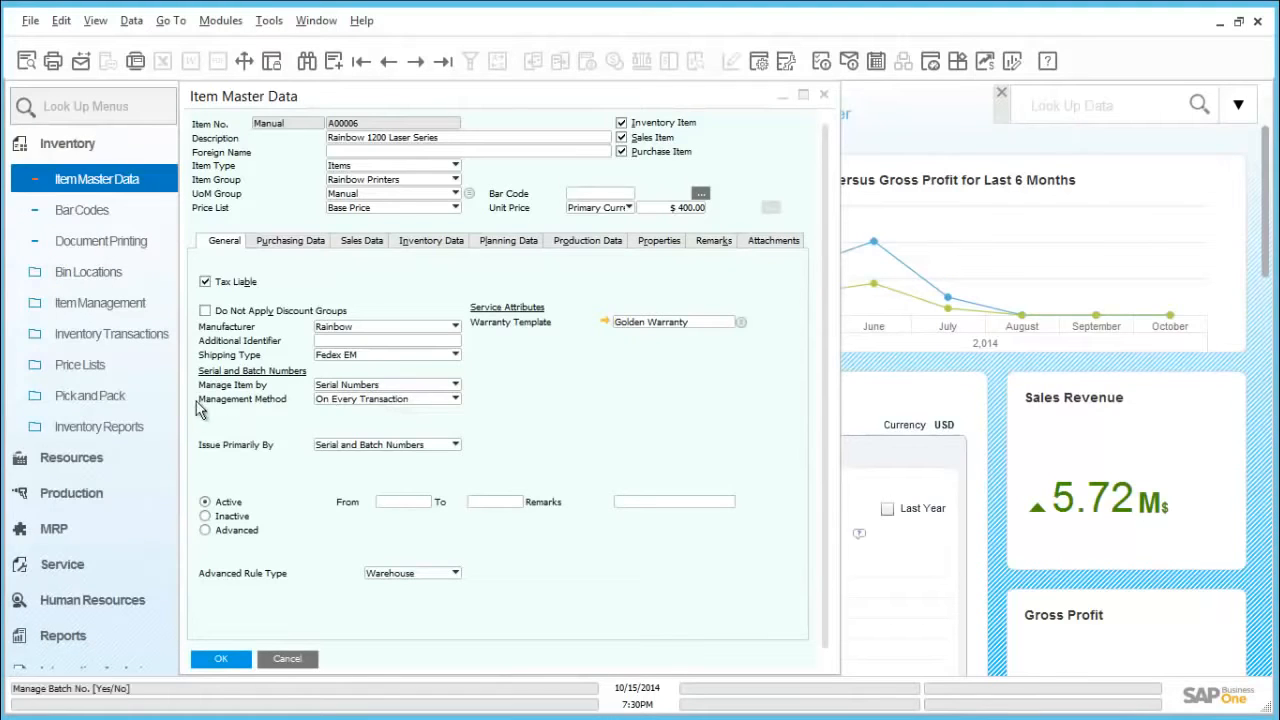
click(88, 149)
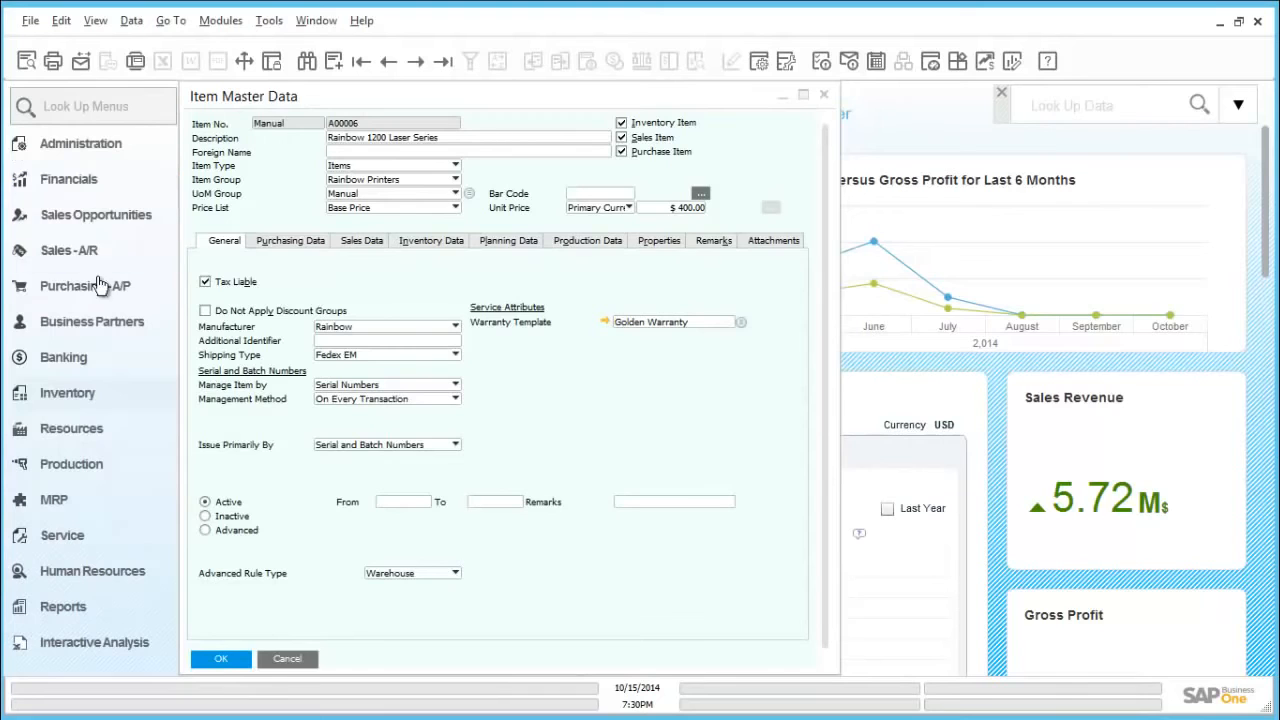
click(90, 262)
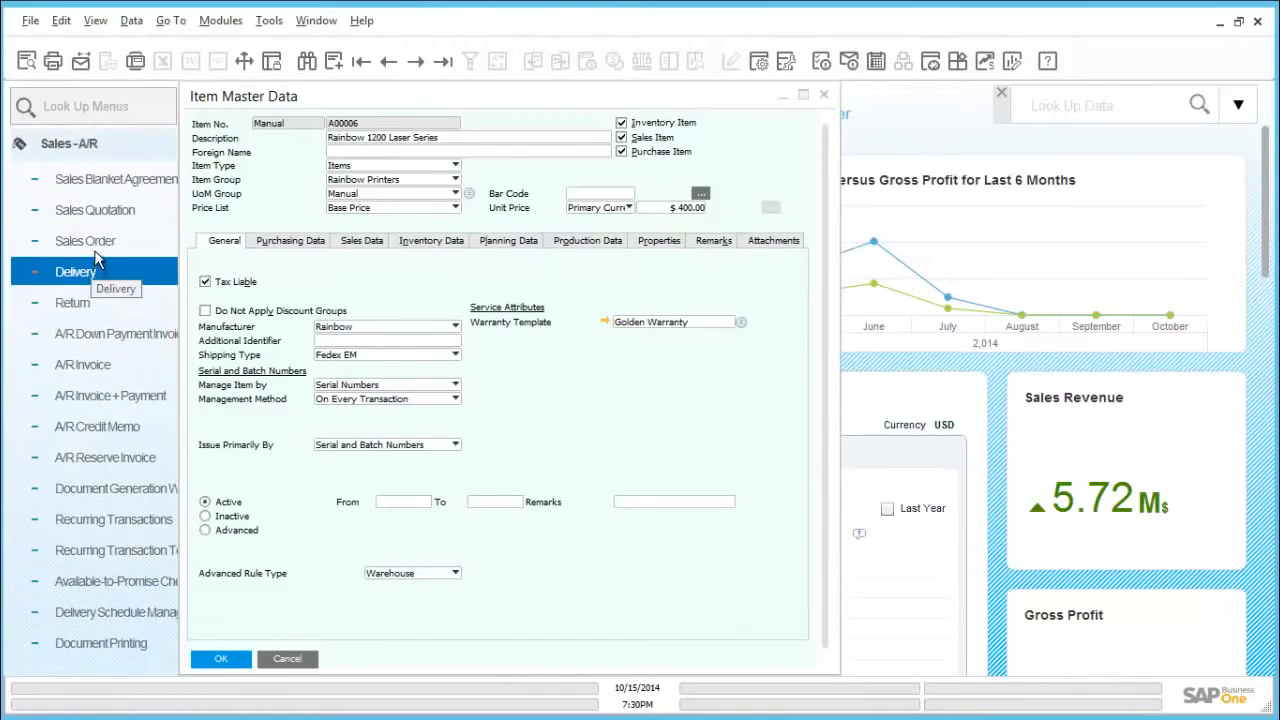
click(97, 270)
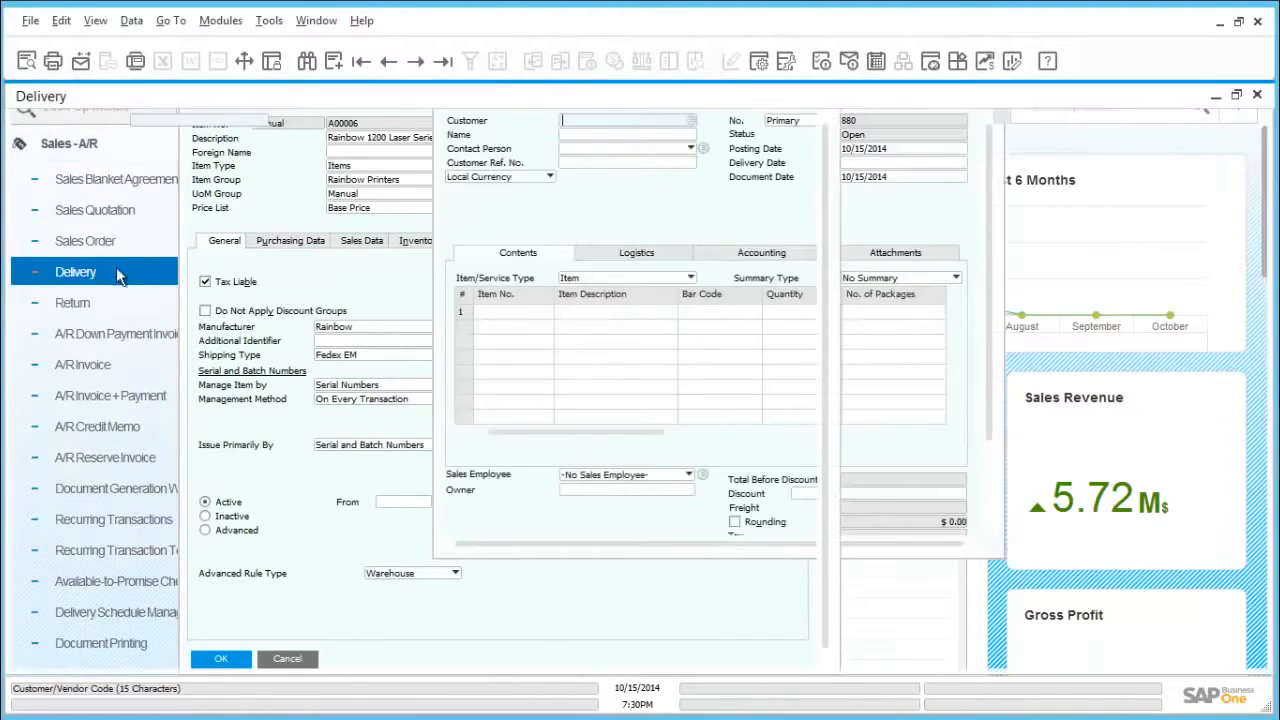
key(Tab)
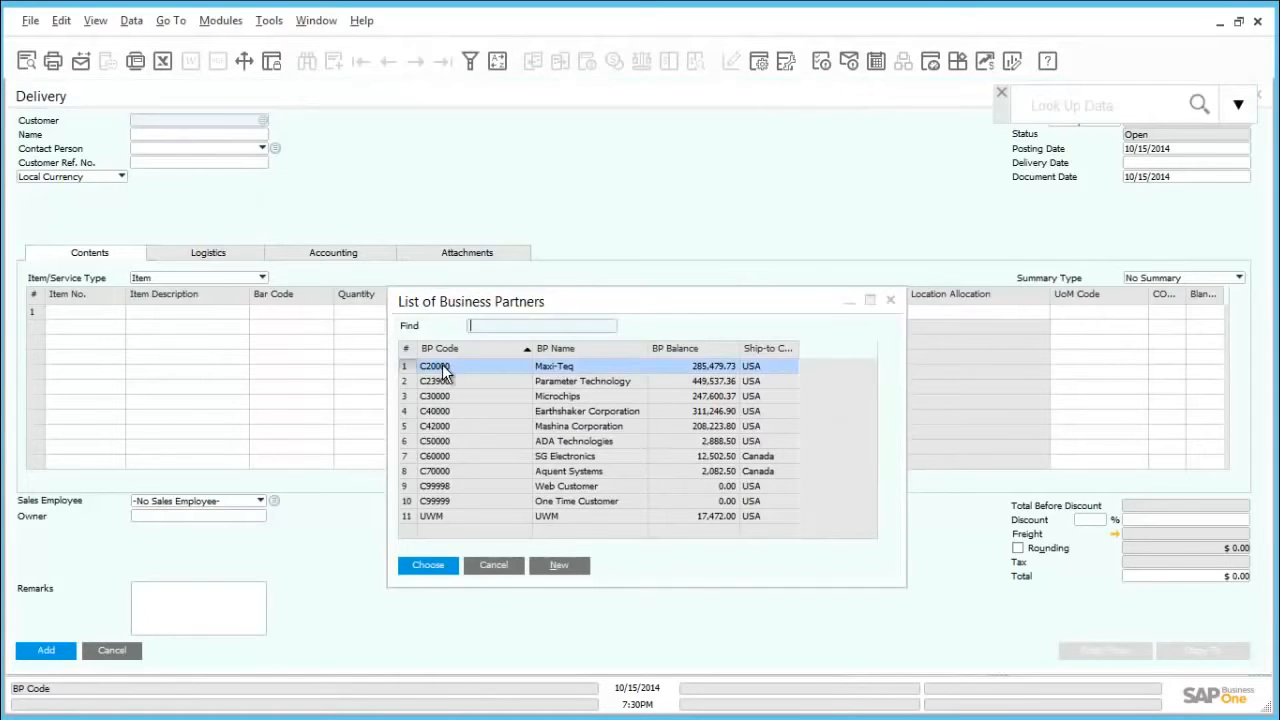
double_click(444, 370)
Step: Enter item A00006 in the first row of the delivery
click(95, 313)
text(a00006)
key(Tab)
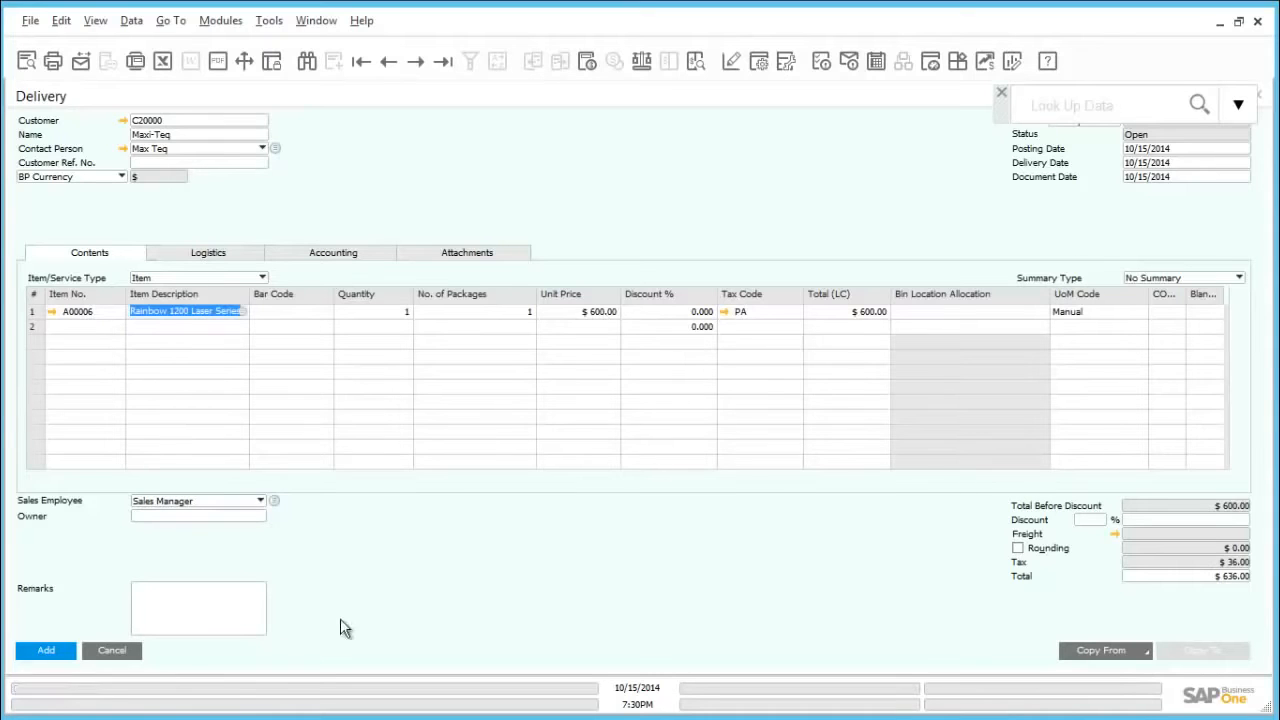
Step: Submit the delivery and assign serial number A6-000284 to the A00006 row
click(45, 652)
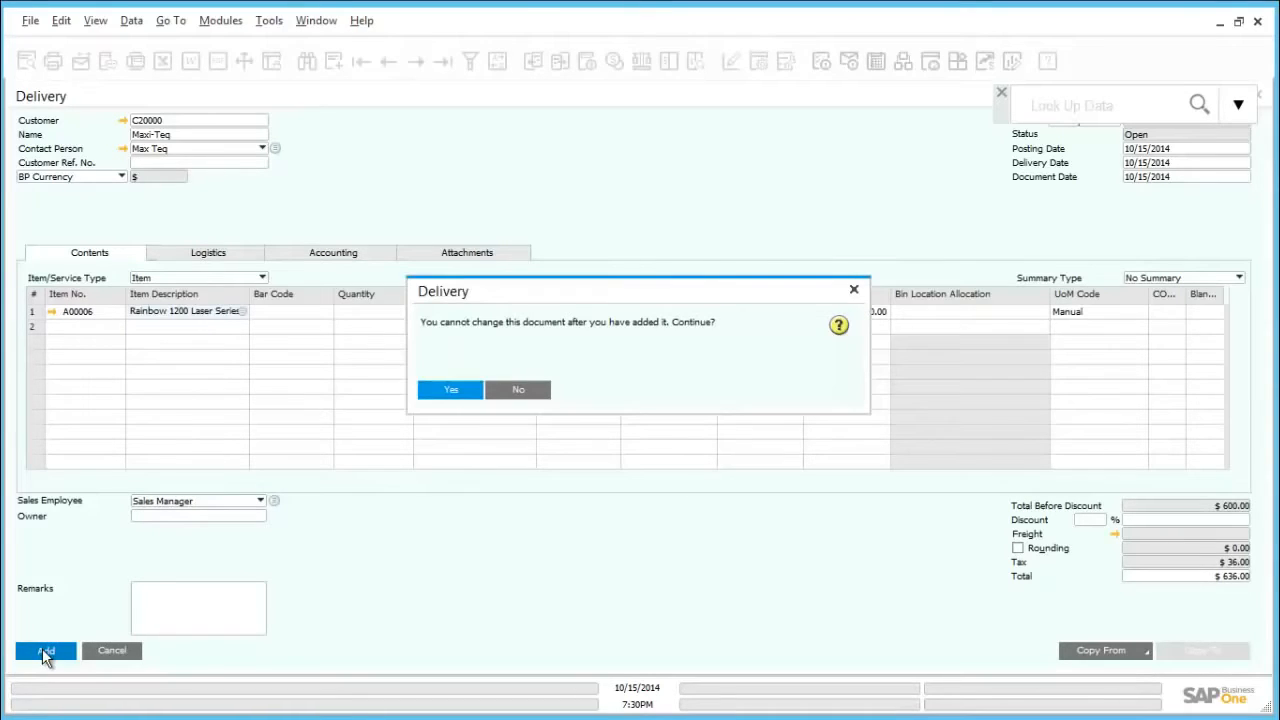
click(448, 393)
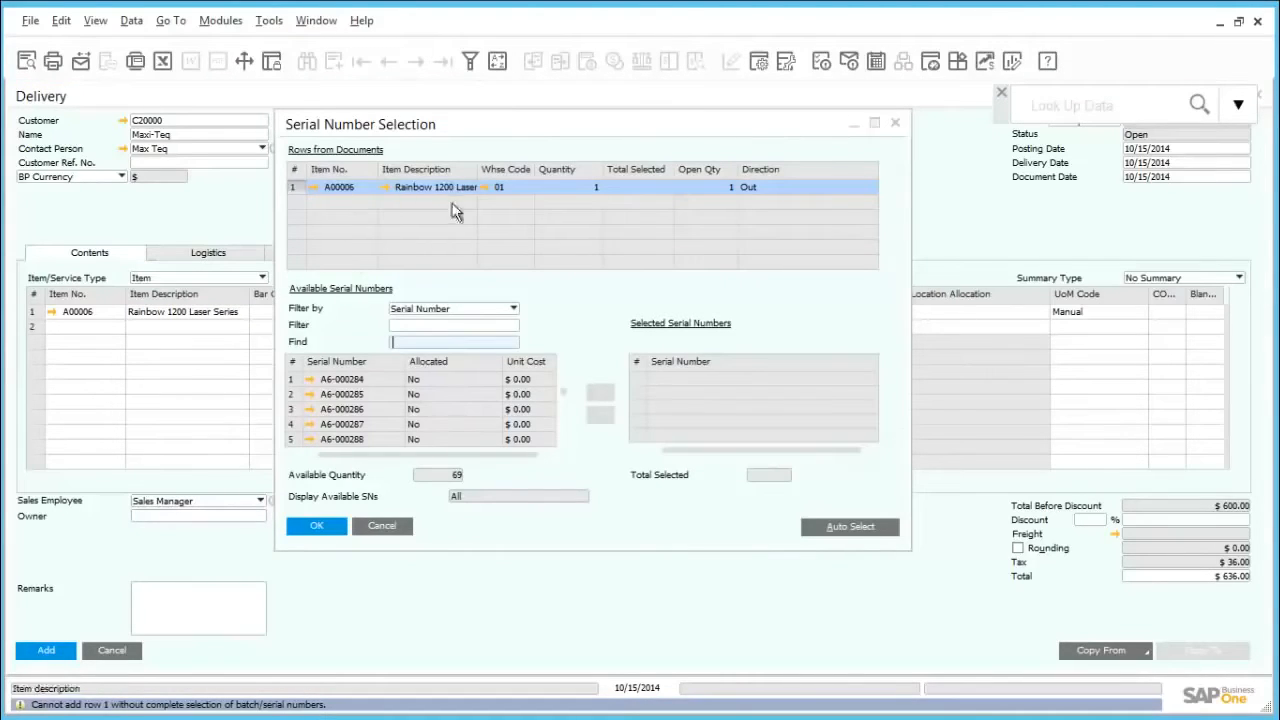
click(348, 381)
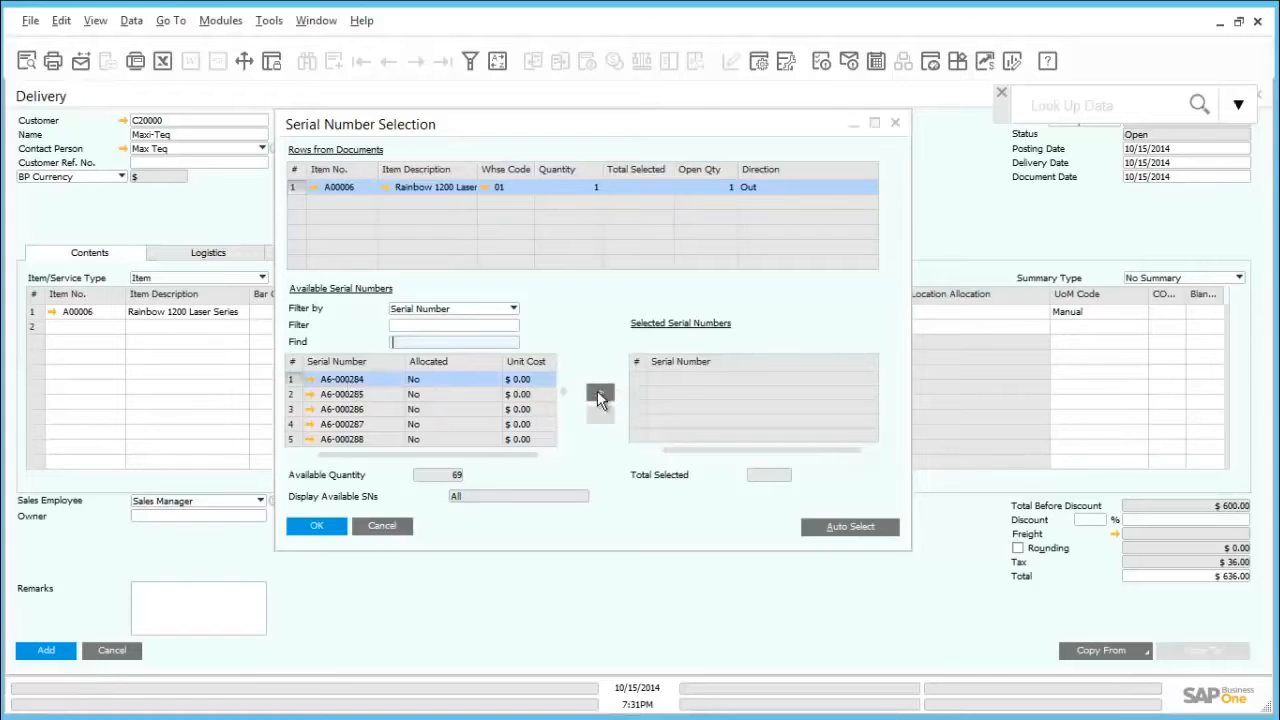
click(599, 396)
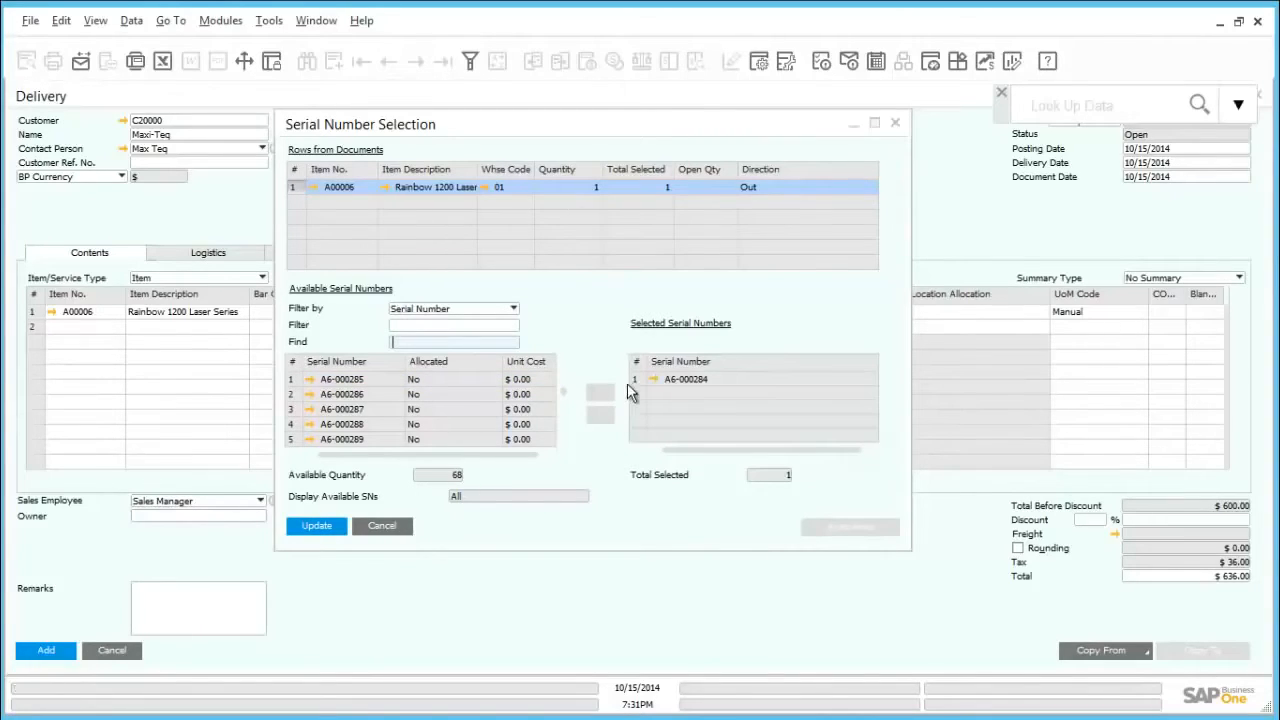
click(322, 527)
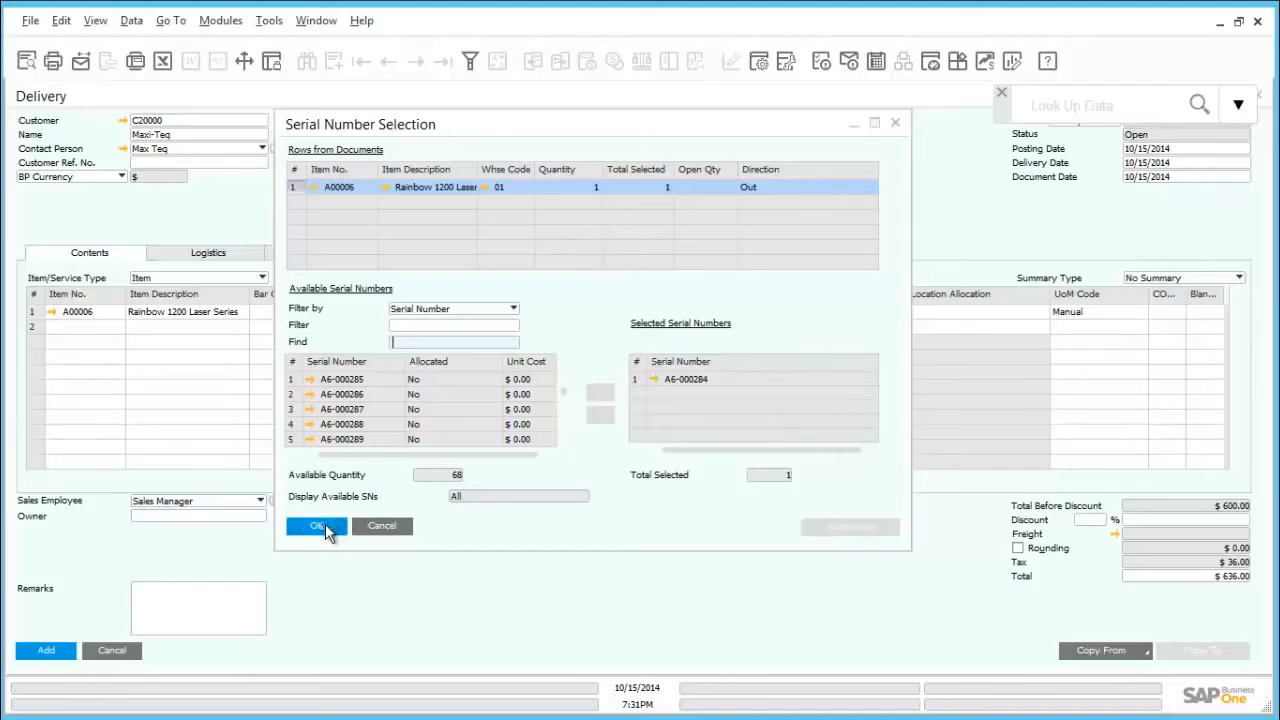
click(325, 530)
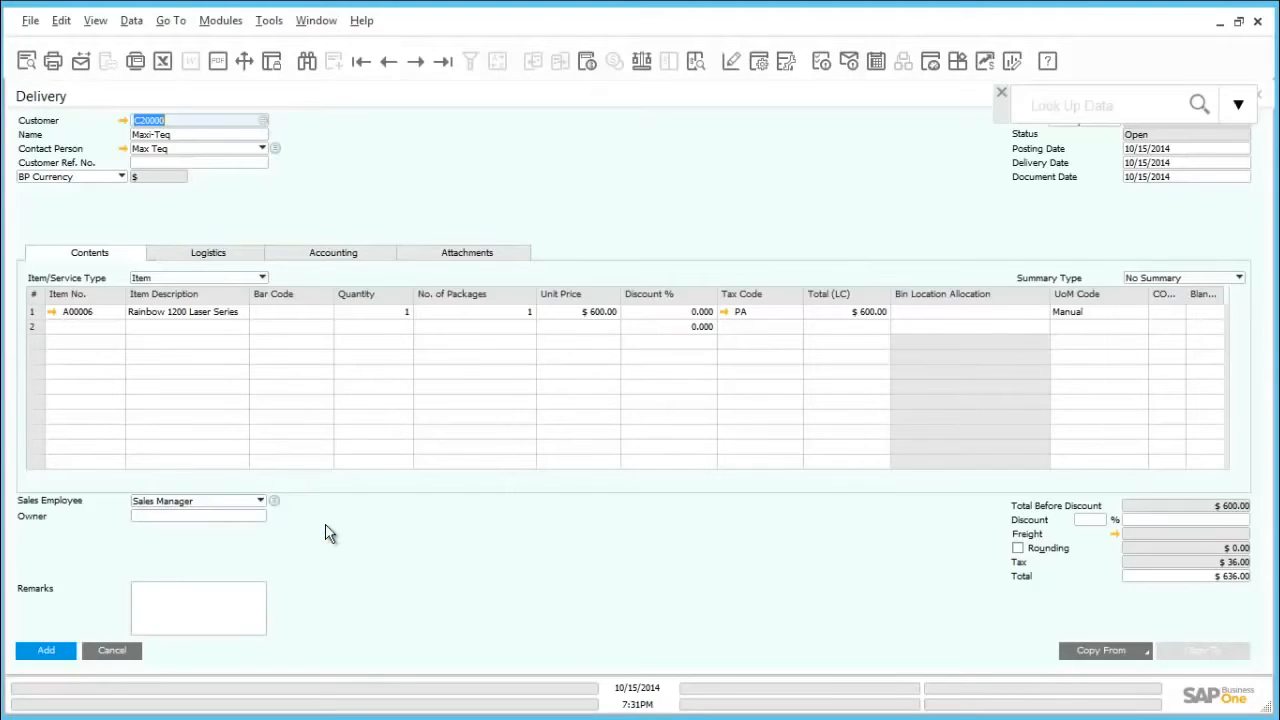
Step: Add the delivery with its serial number assigned, confirm it, and close the delivery window
click(46, 652)
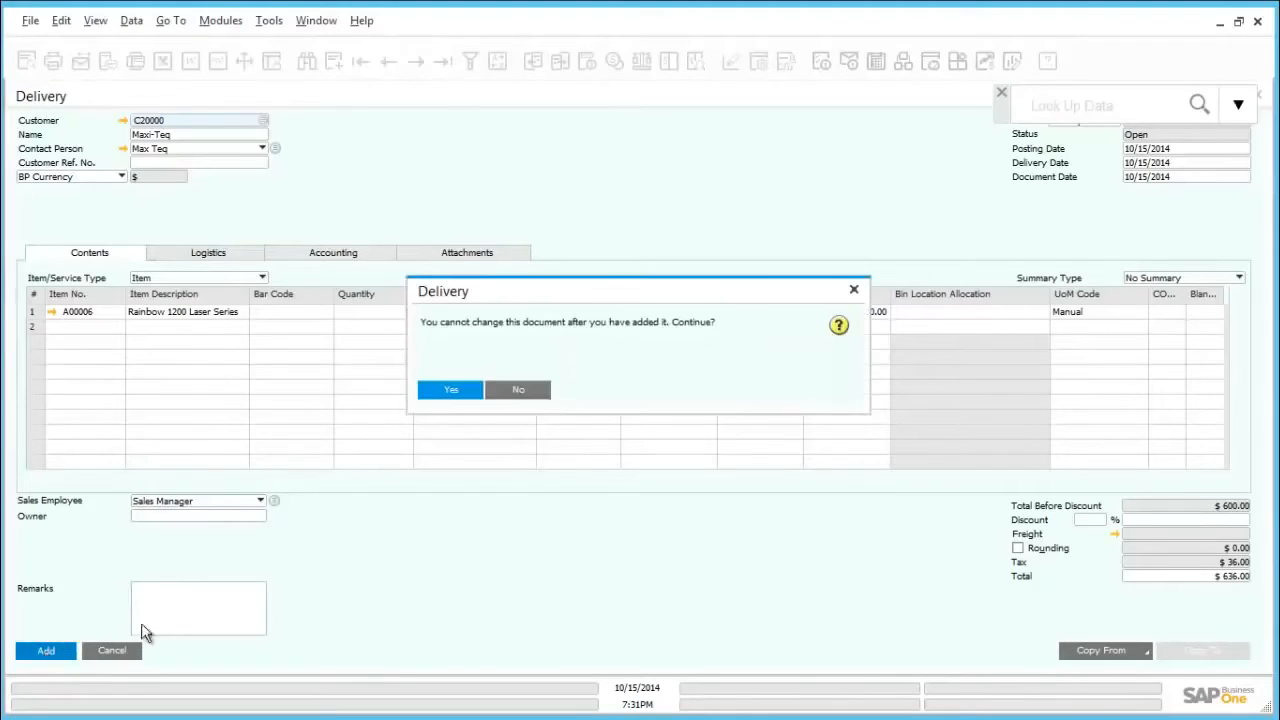
click(445, 392)
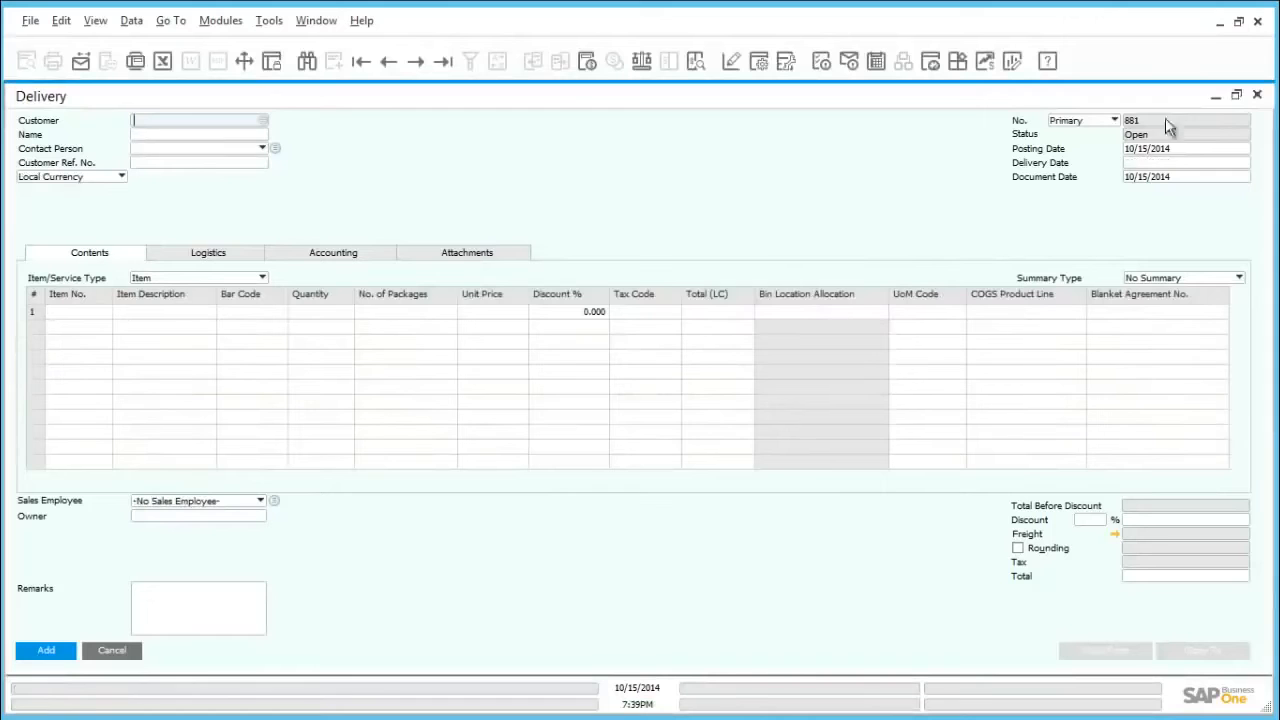
click(1257, 97)
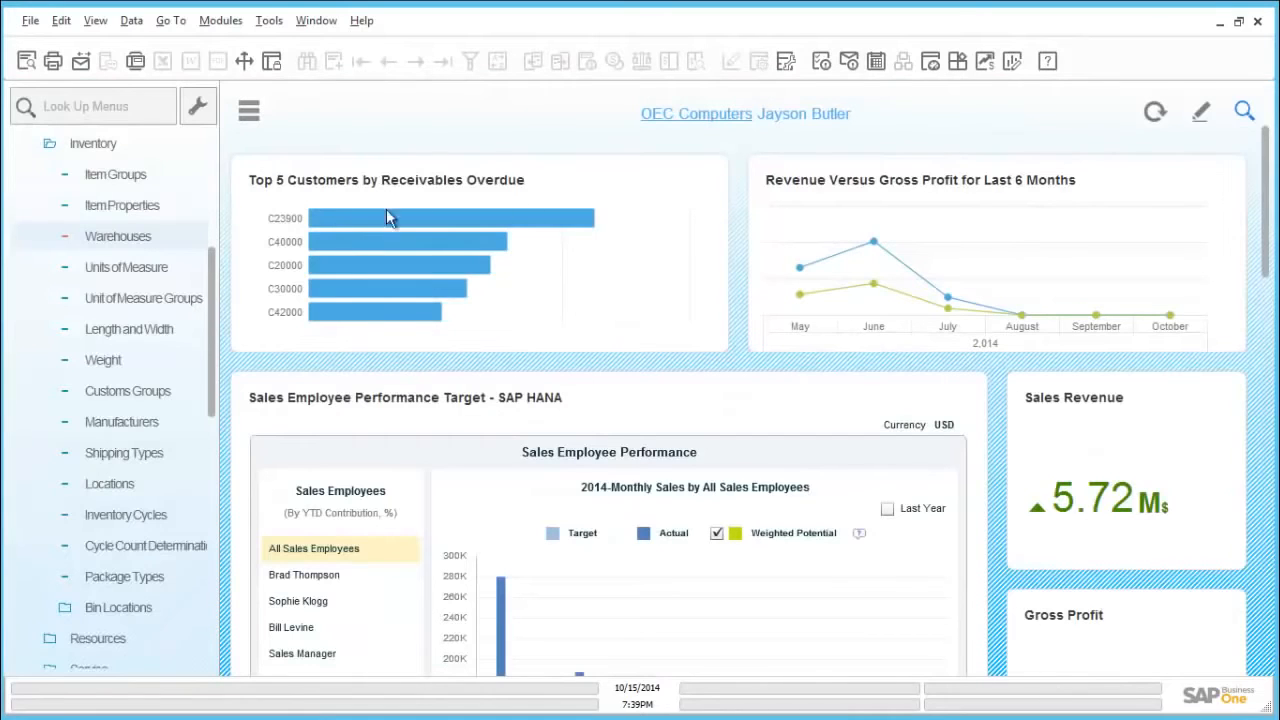
Step: Look up warehouse 05 in the warehouse setup to check its bin location setting, then close it
click(92, 145)
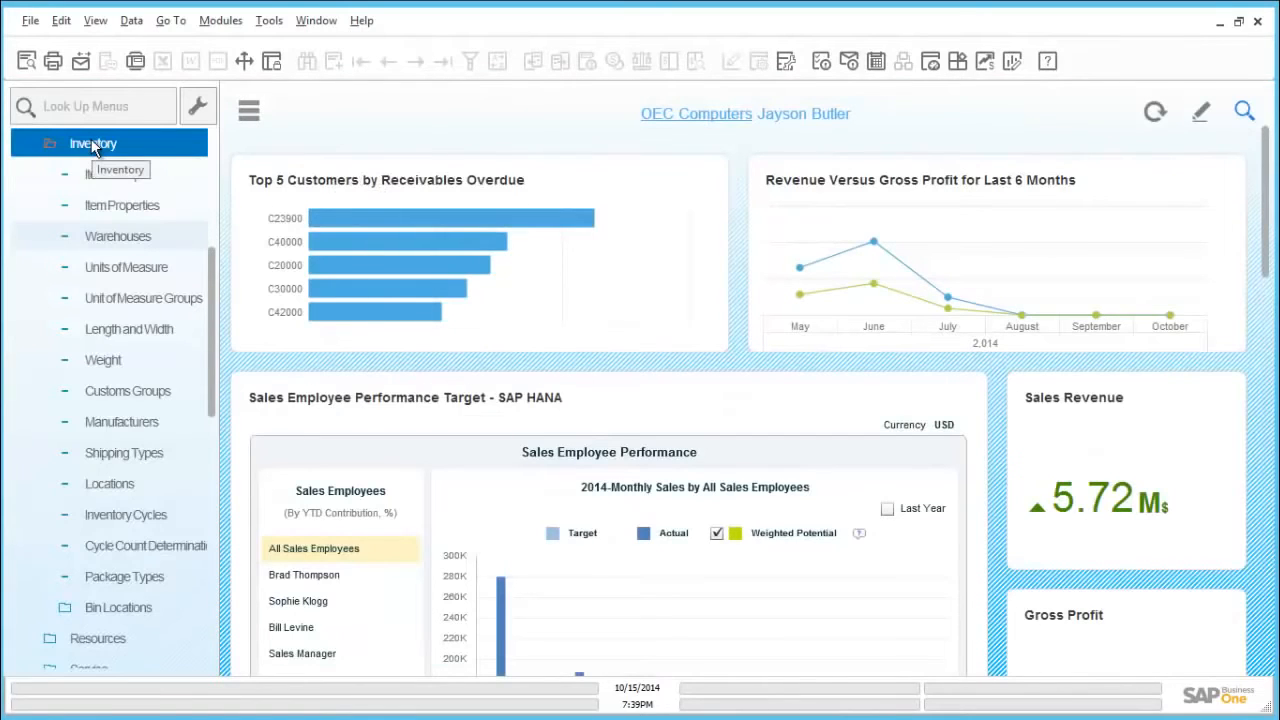
click(125, 238)
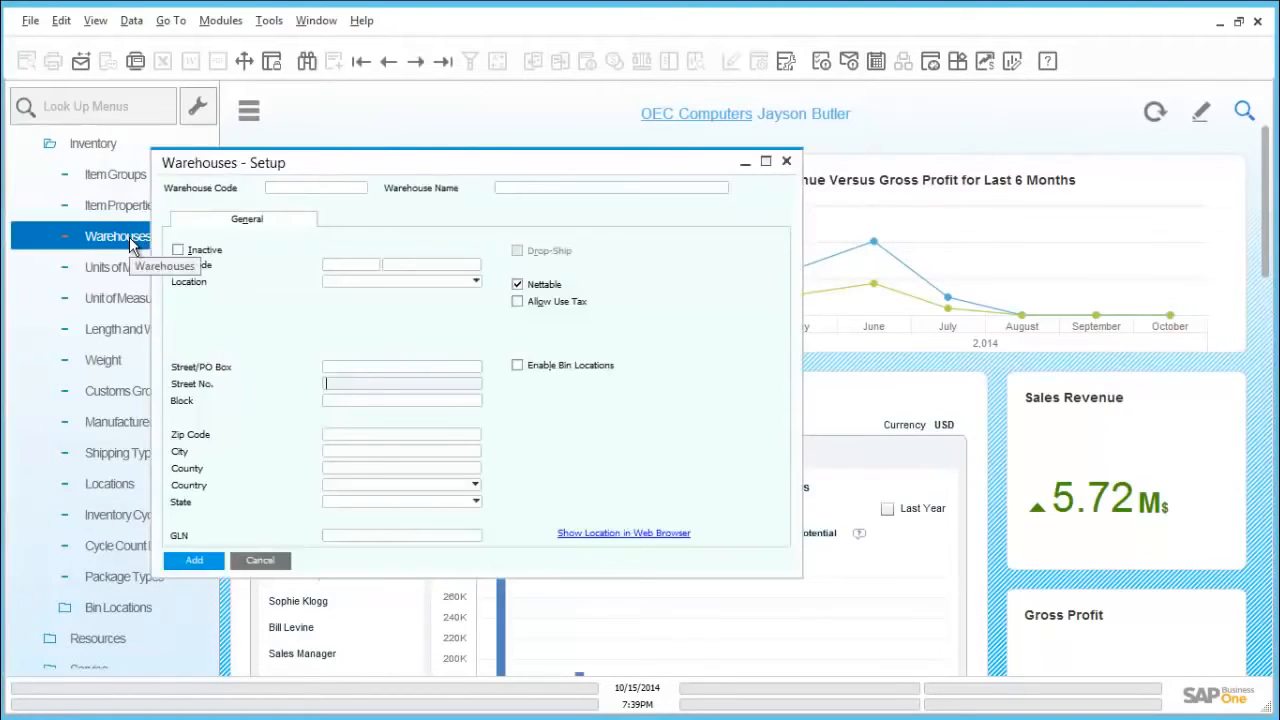
key(ctrl+f)
click(327, 187)
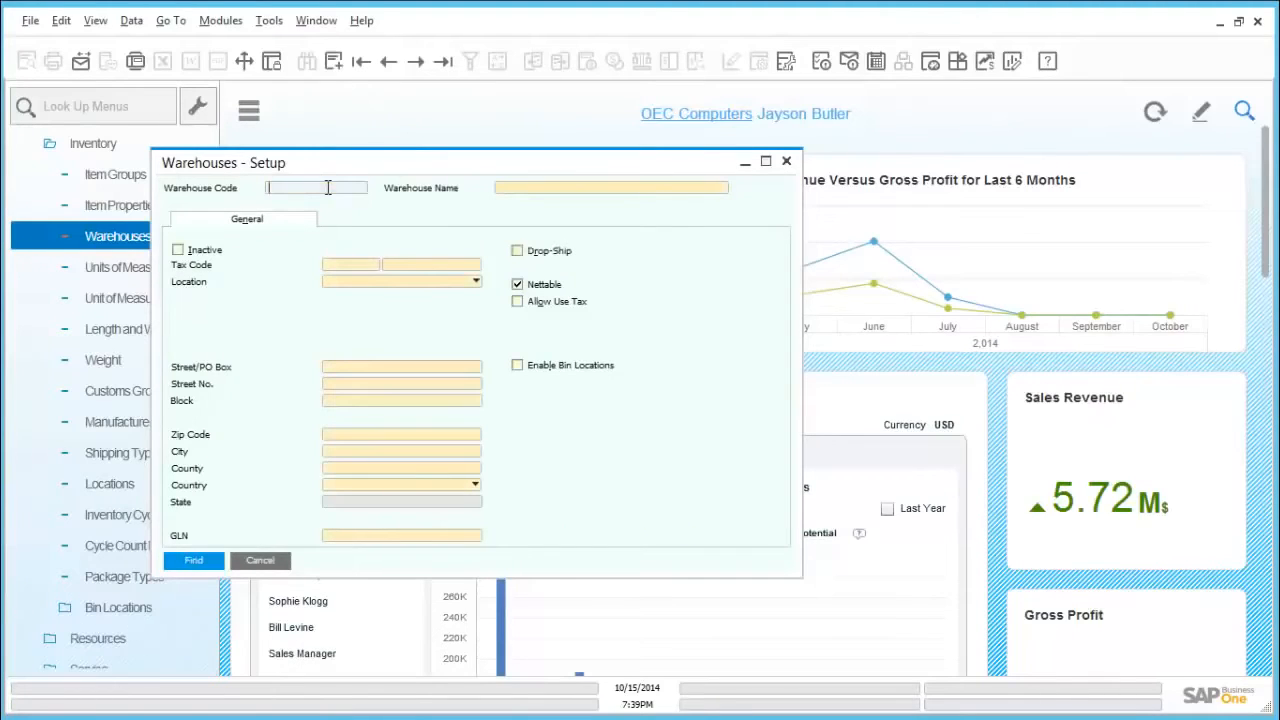
text(05)
click(197, 559)
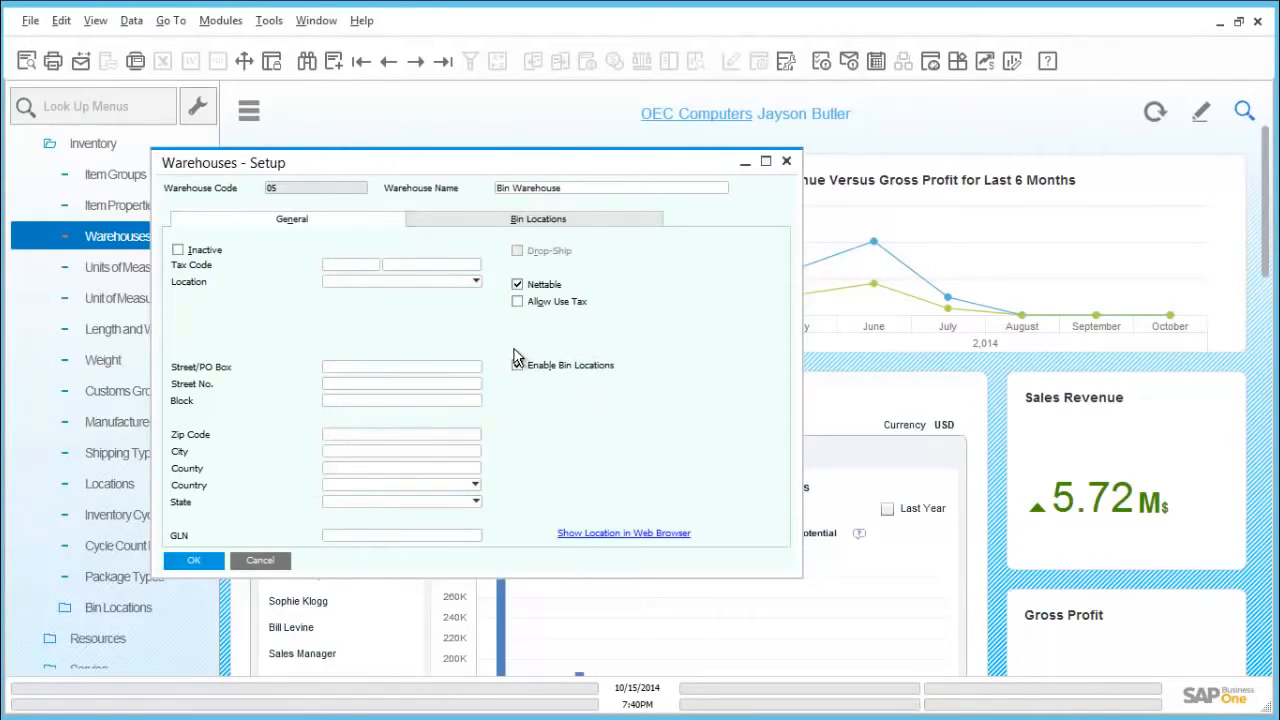
click(786, 163)
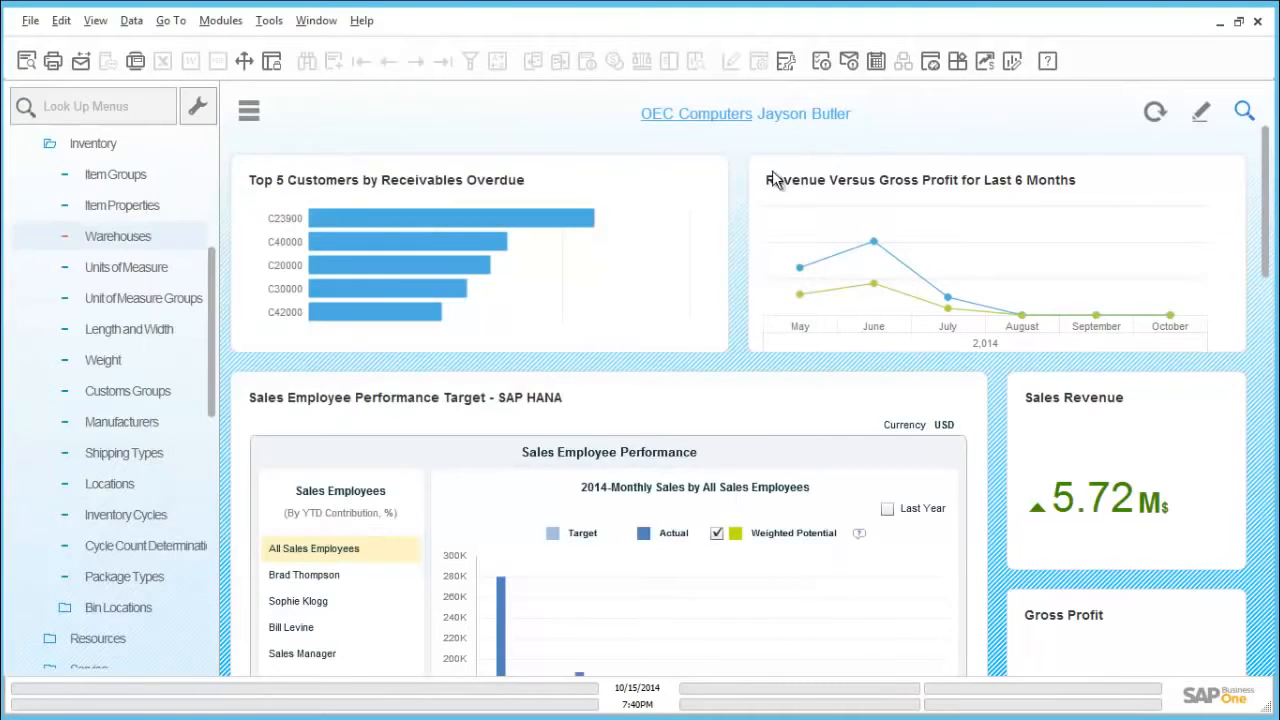
Step: Open a new Goods Receipt from the inventory transactions
click(138, 149)
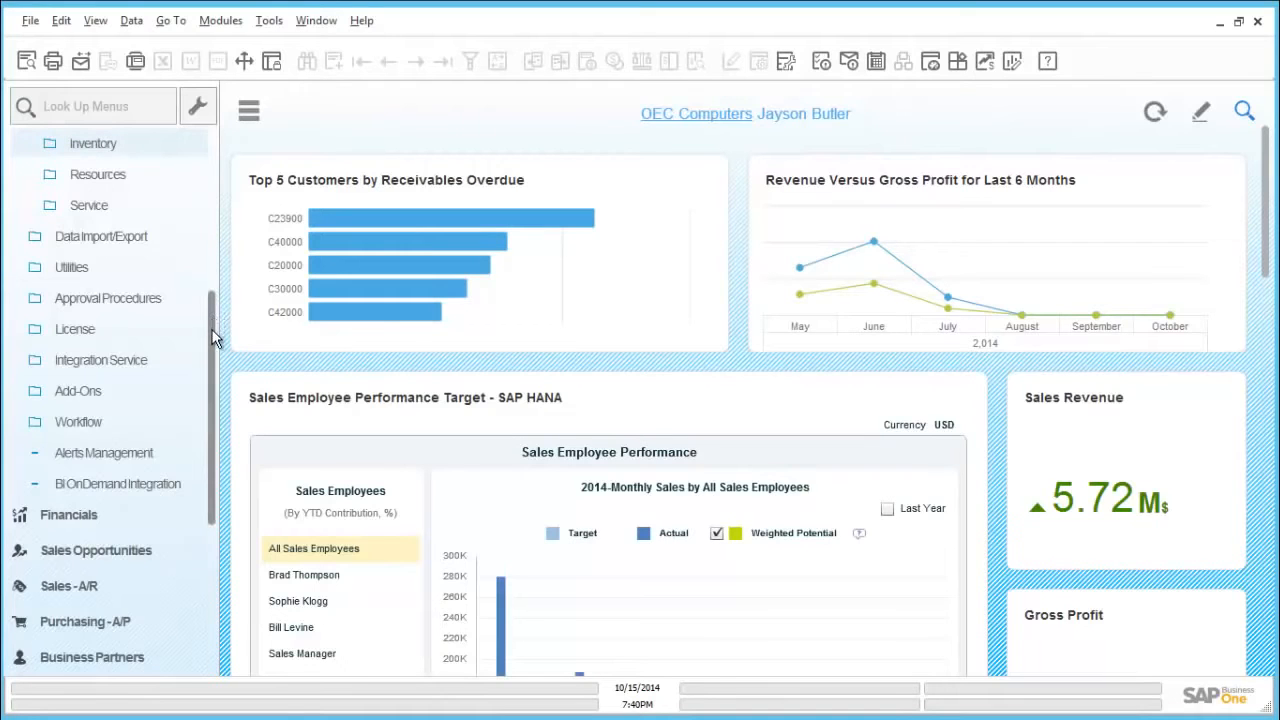
scroll(209, 411, down, 5)
scroll(200, 522, down, 5)
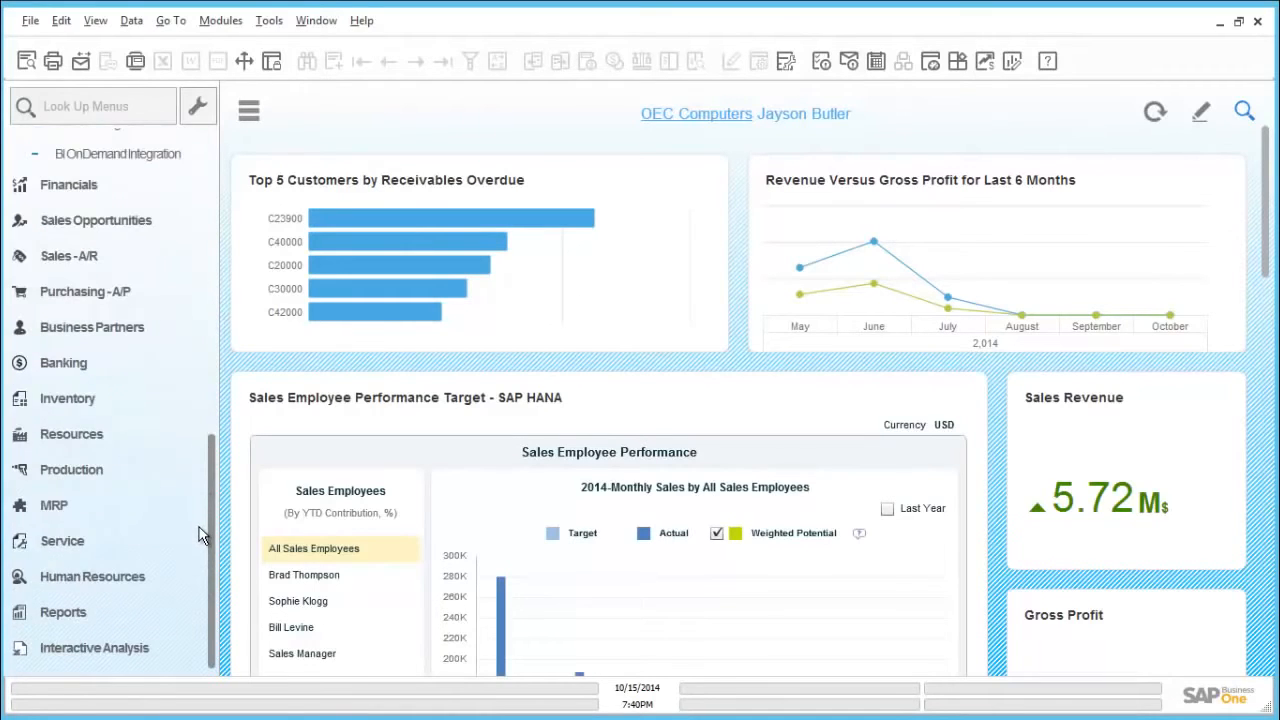
click(112, 404)
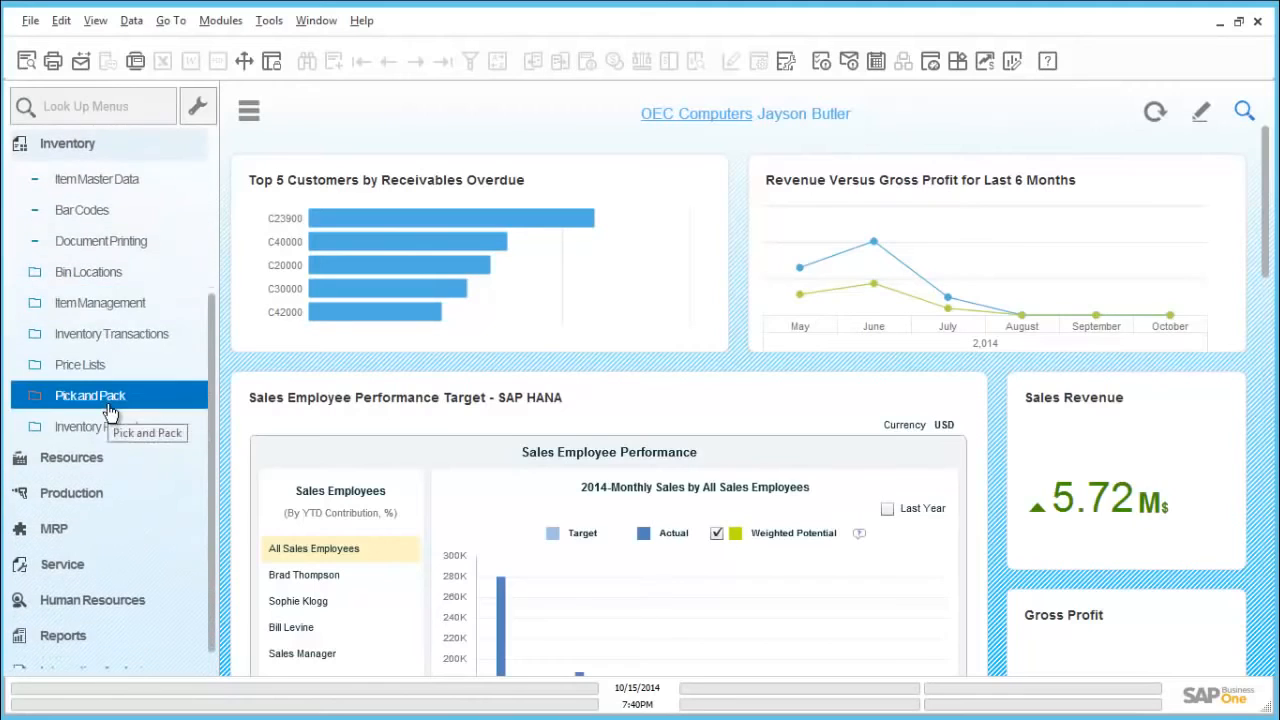
click(137, 341)
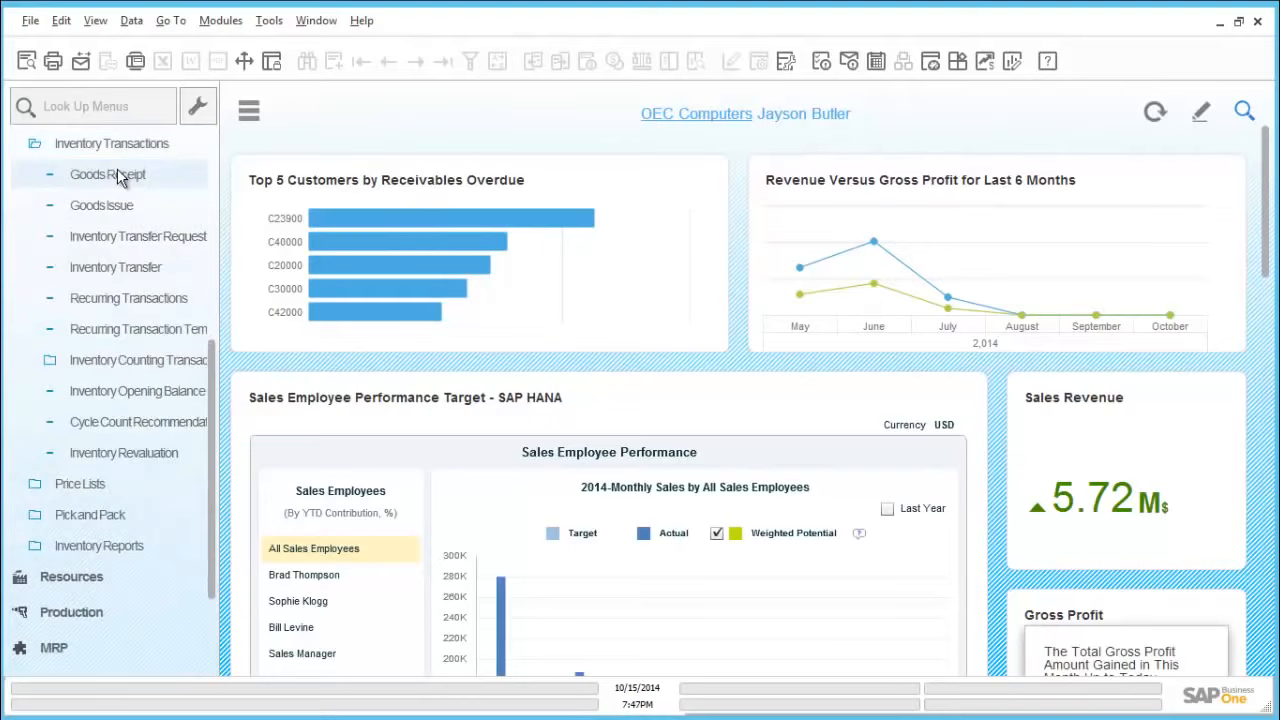
click(117, 177)
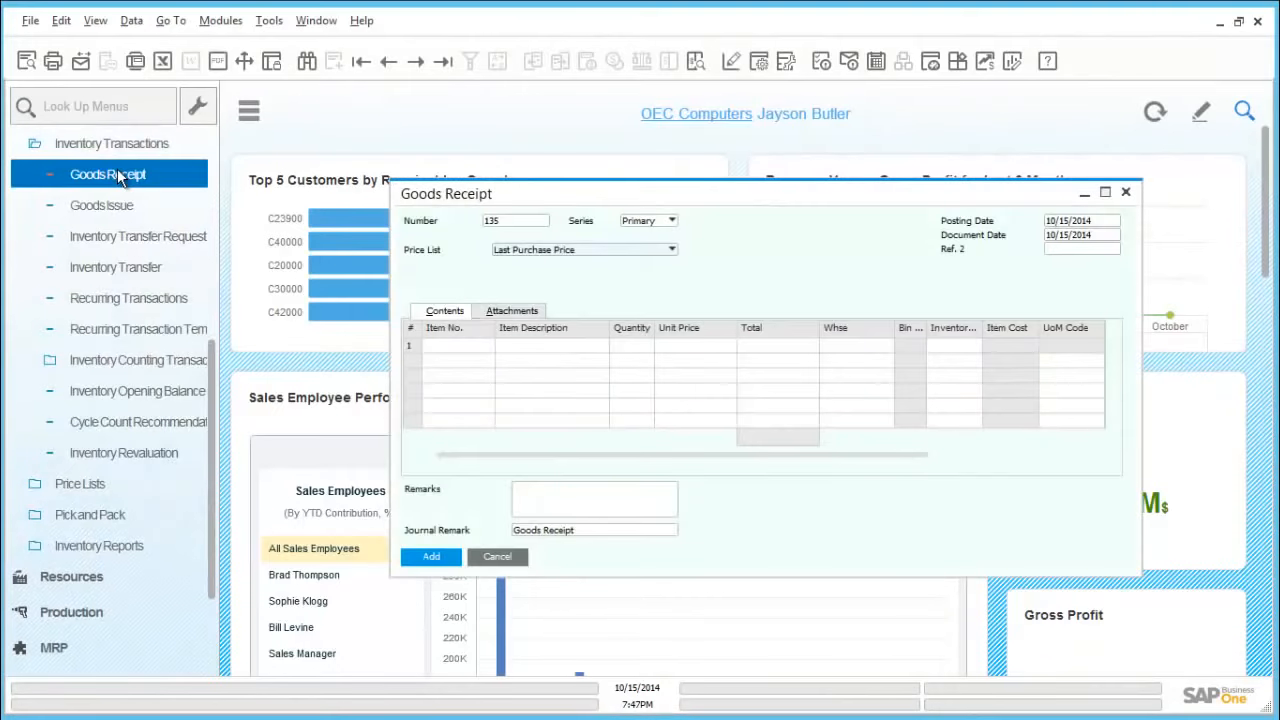
Step: Enter item A00006 in the first row of the goods receipt and set its warehouse to 05
click(447, 345)
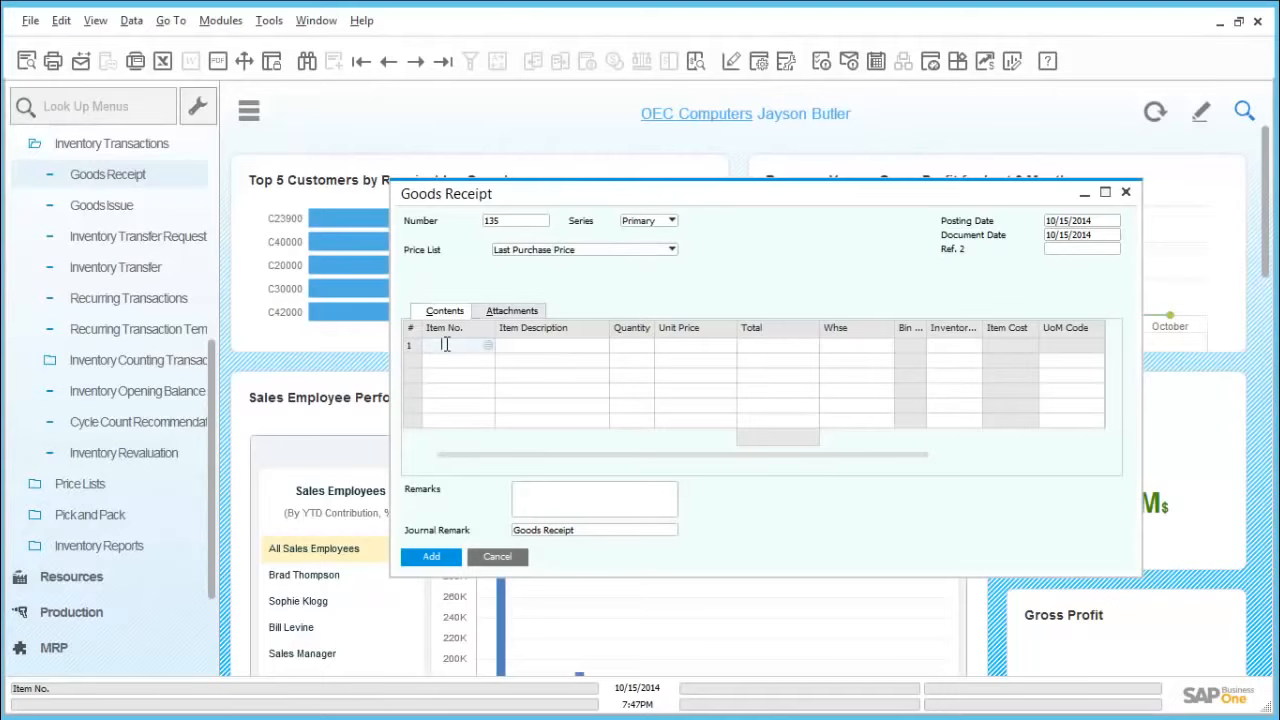
text(a00006)
key(Tab)
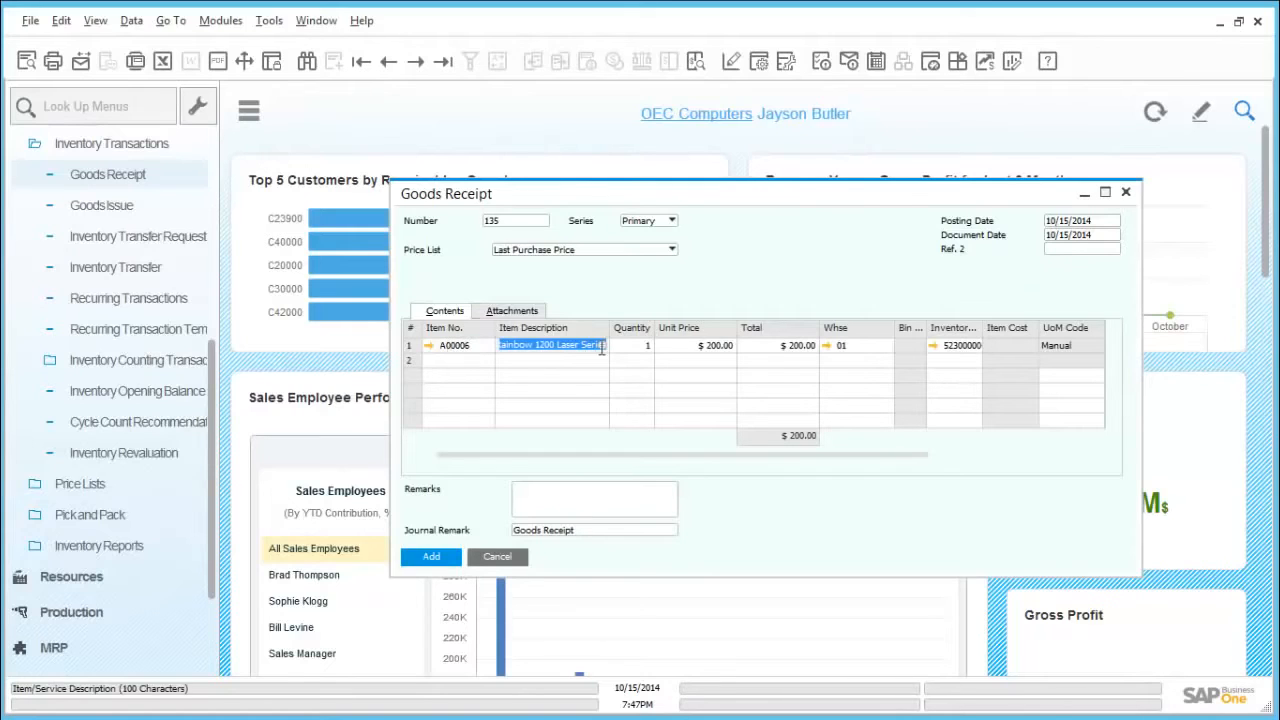
click(855, 347)
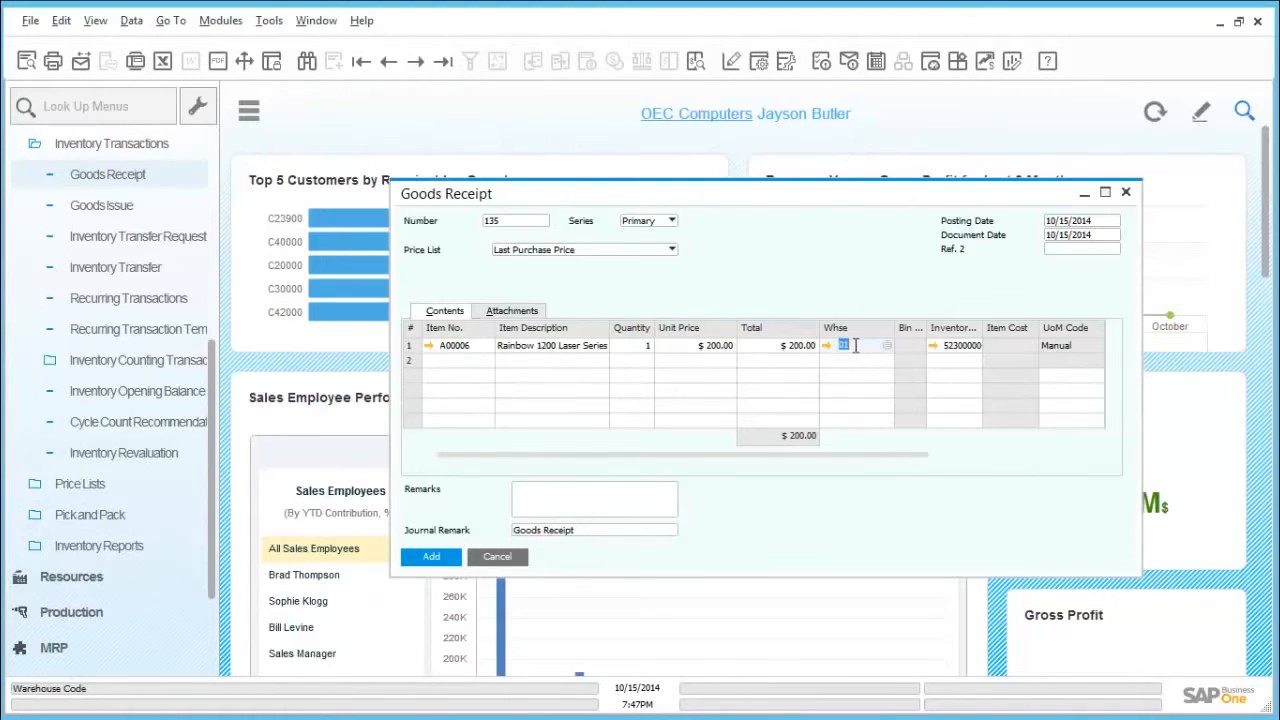
text(05)
key(Tab)
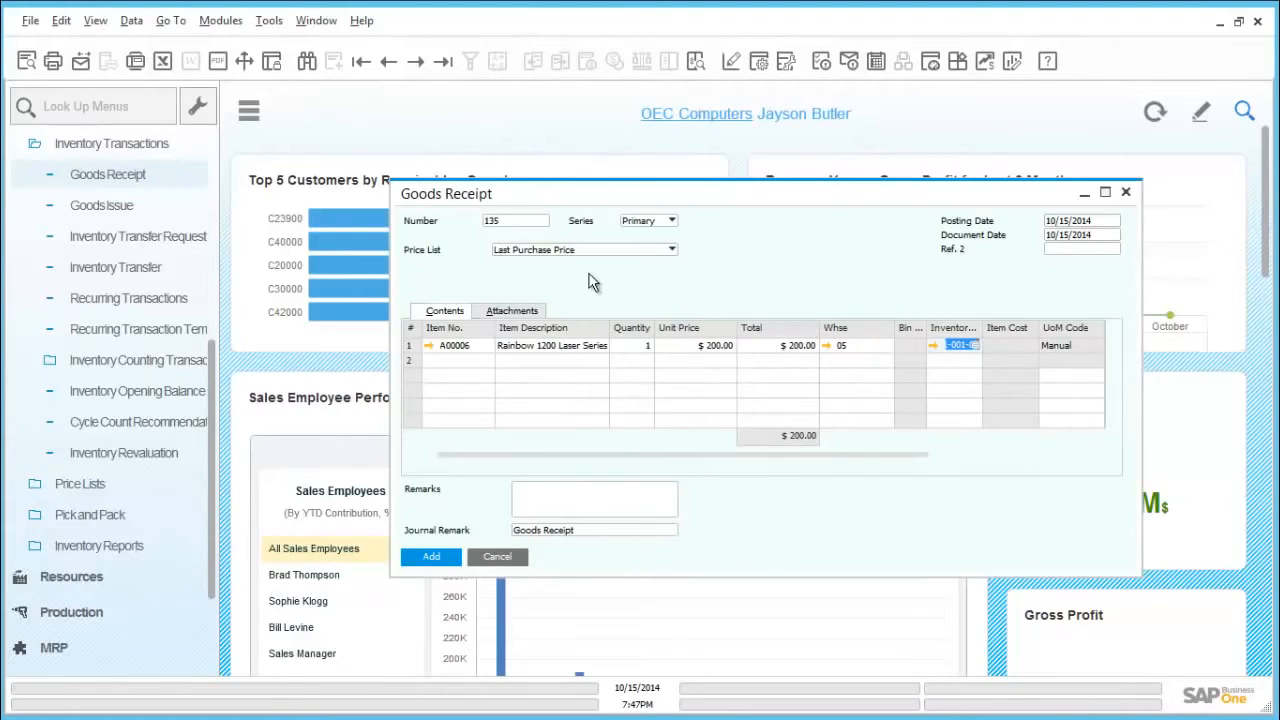
Step: Start adding the goods receipt and enter 0005 as both manufacturer serial number and serial number for item A00006
click(456, 558)
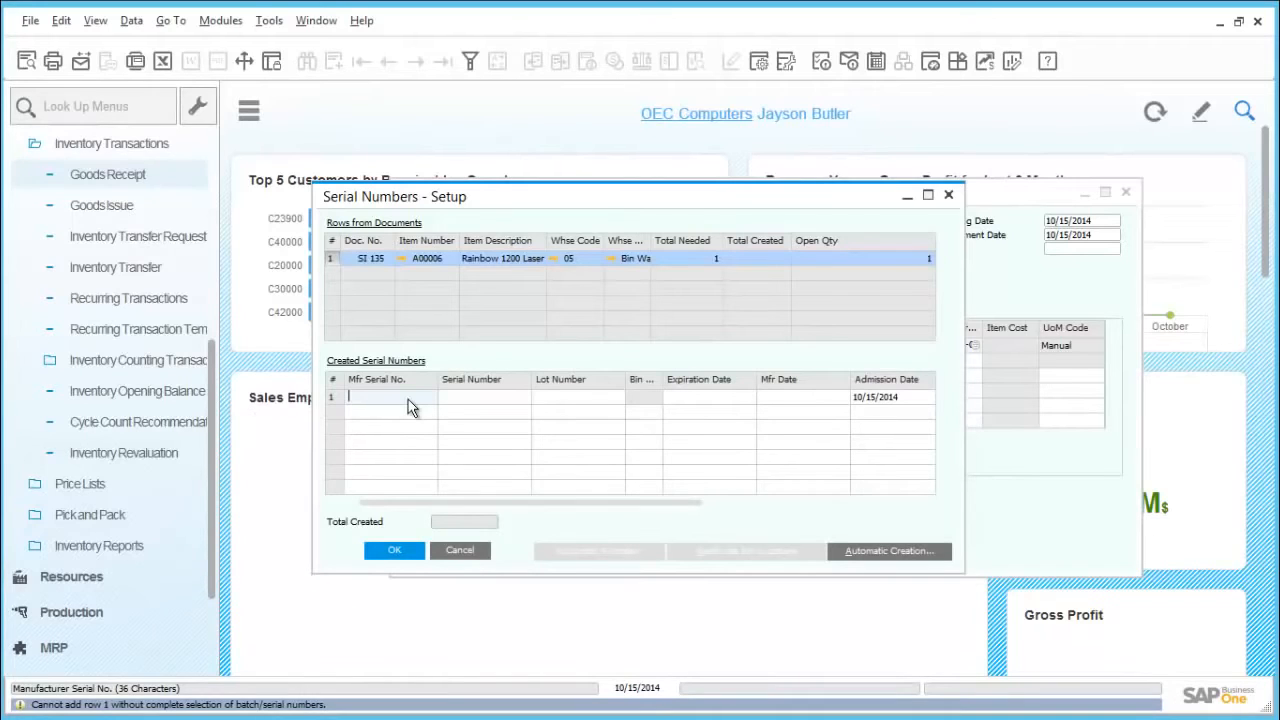
text(0005)
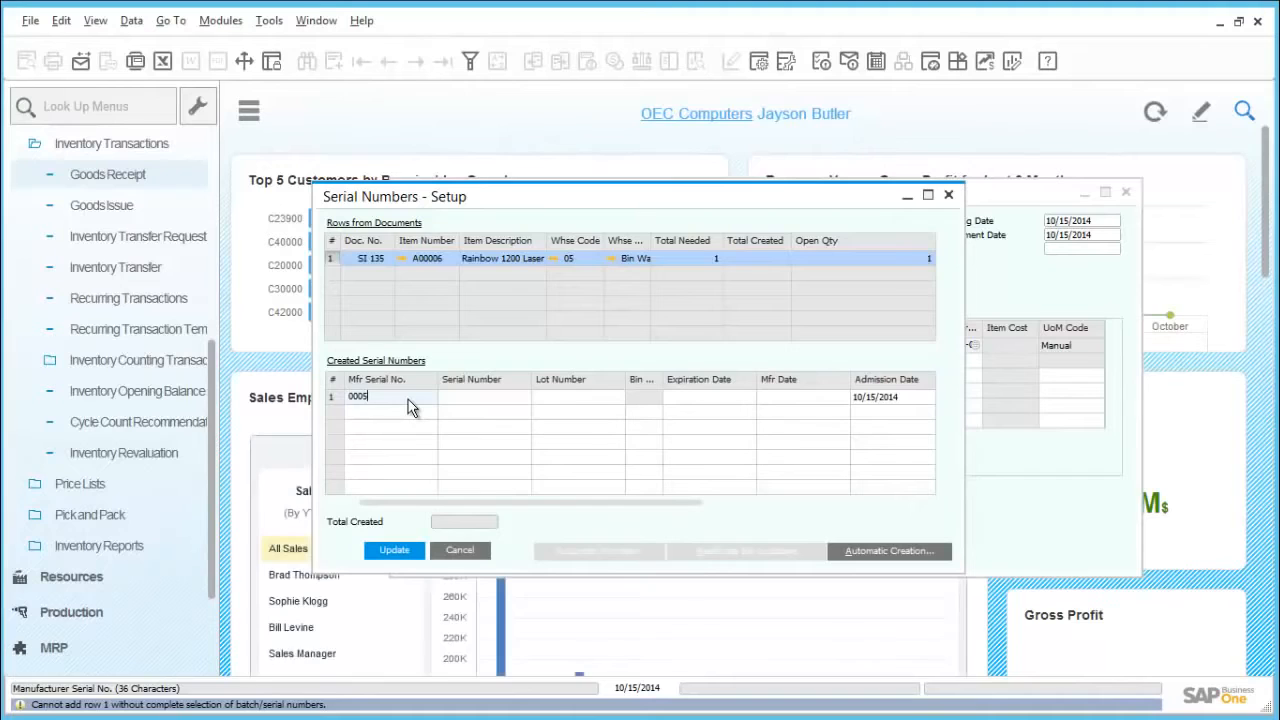
key(Tab)
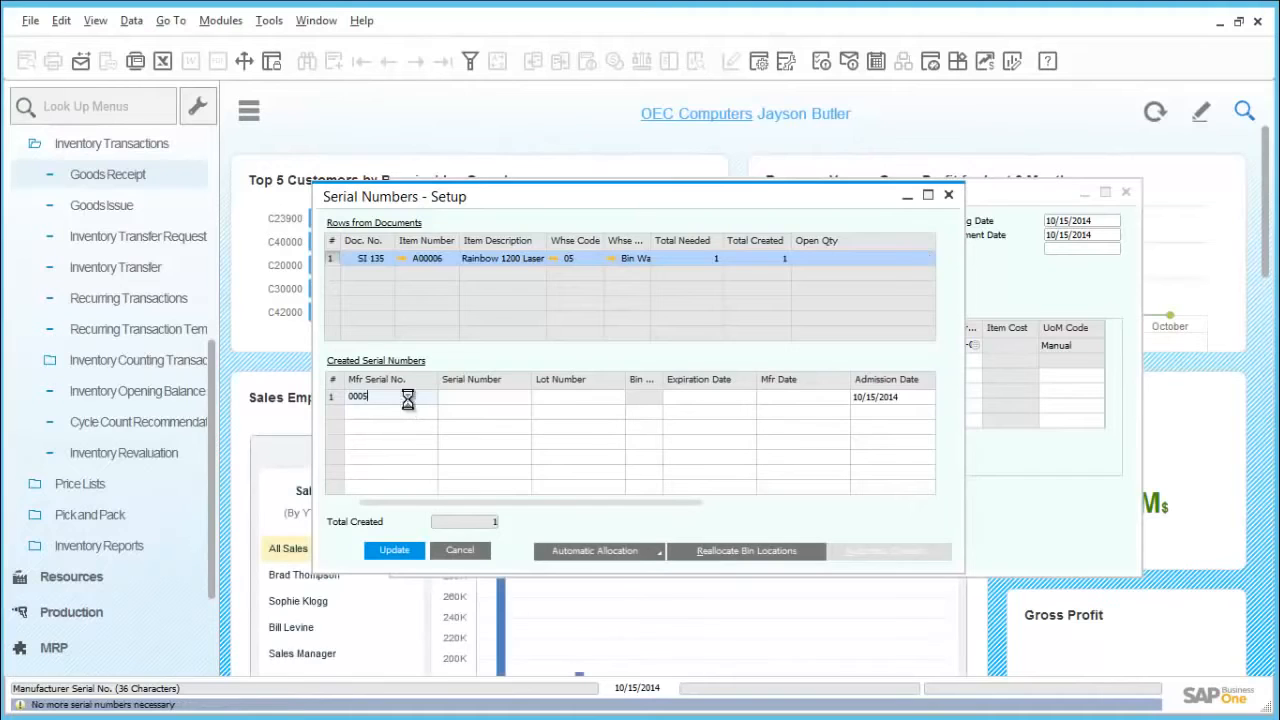
text(0005)
key(Tab)
Step: Allocate the new serial number to bin 05-SYSTEM-BIN-LOCATION, then save and close the serial numbers setup
key(Tab)
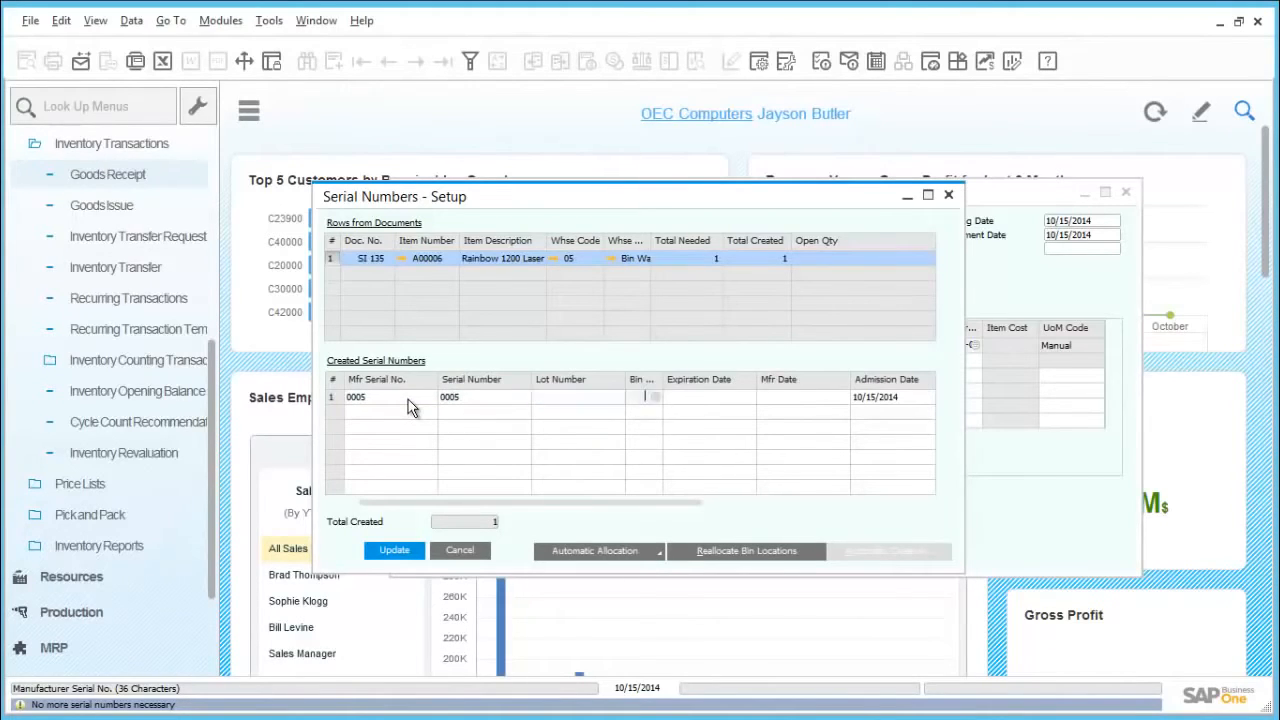
key(Tab)
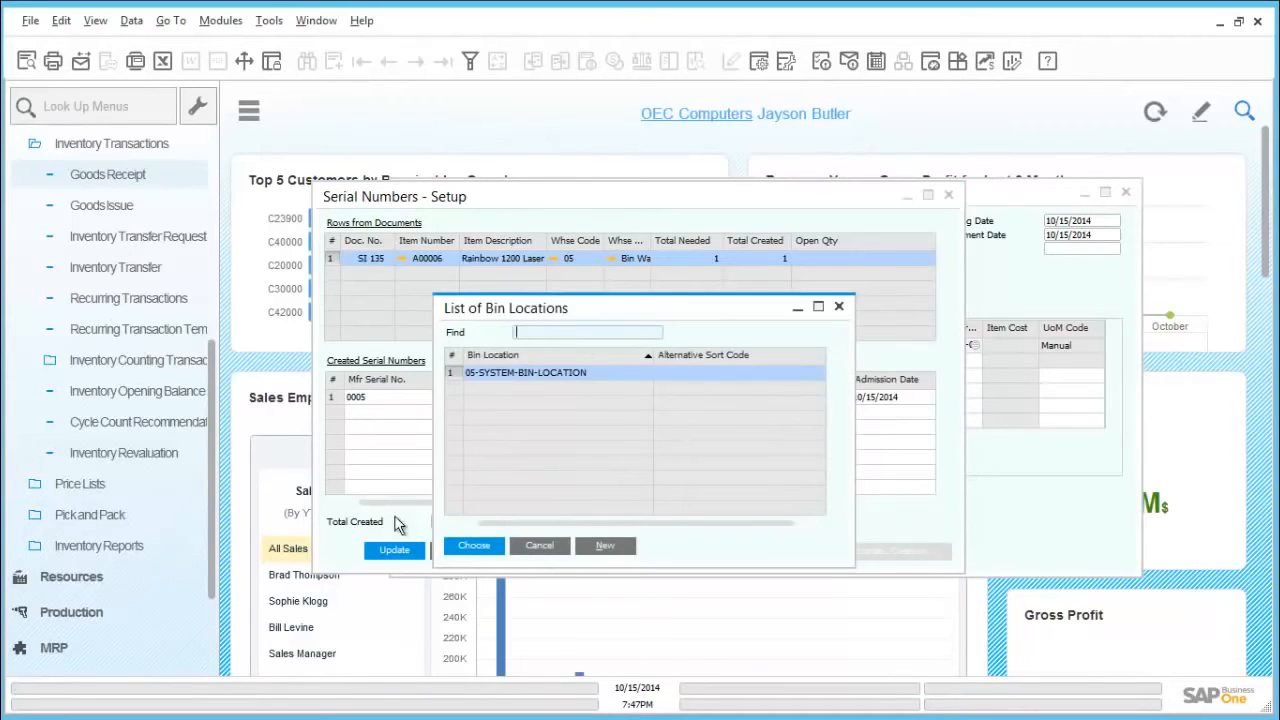
double_click(481, 374)
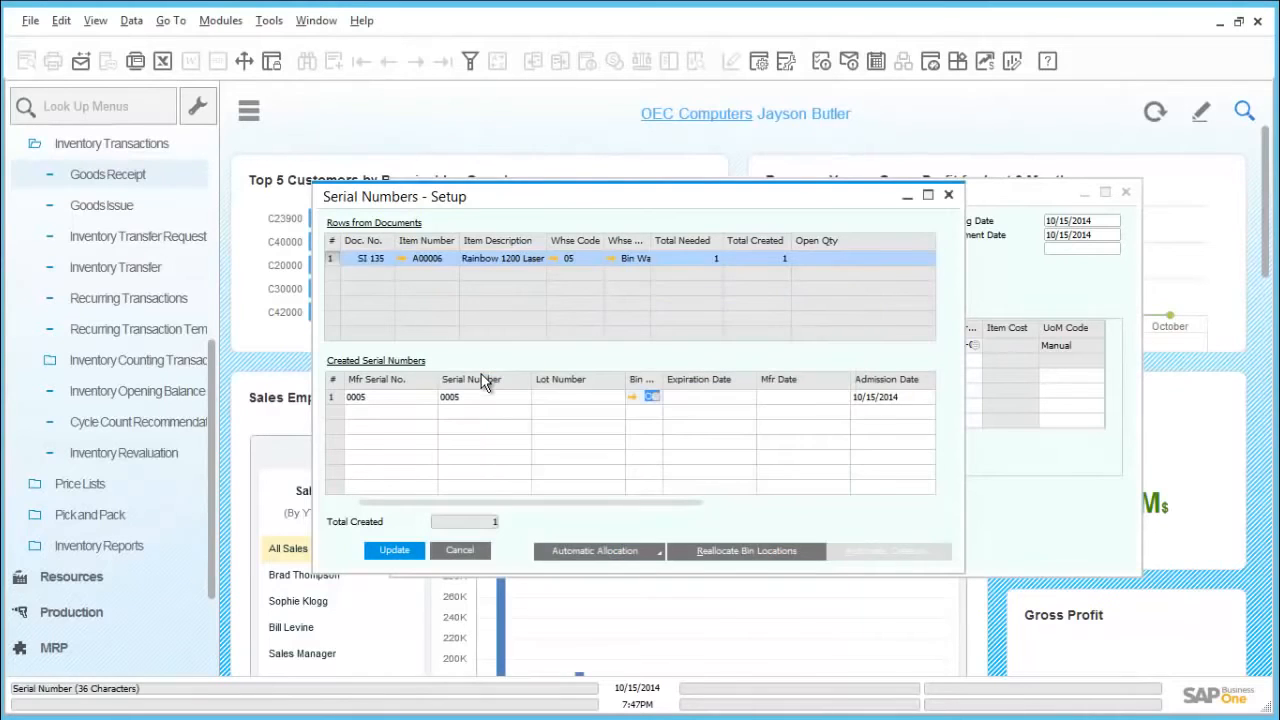
click(395, 550)
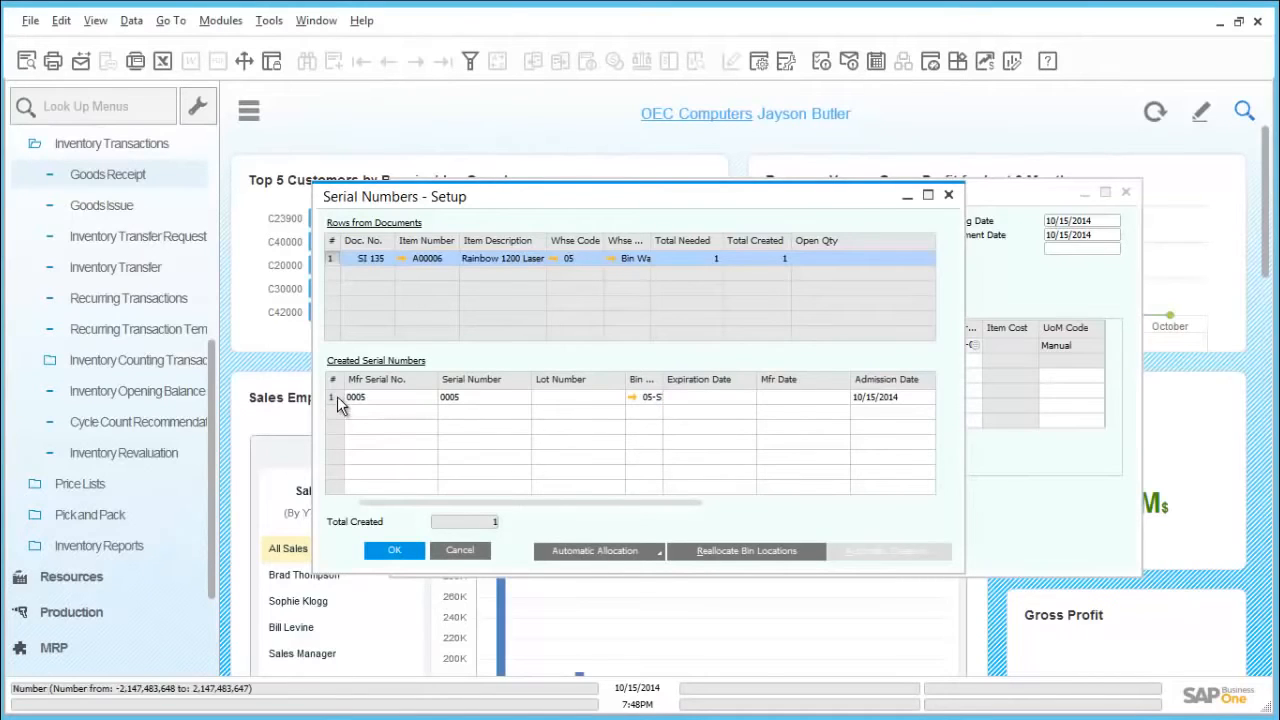
click(337, 396)
click(390, 552)
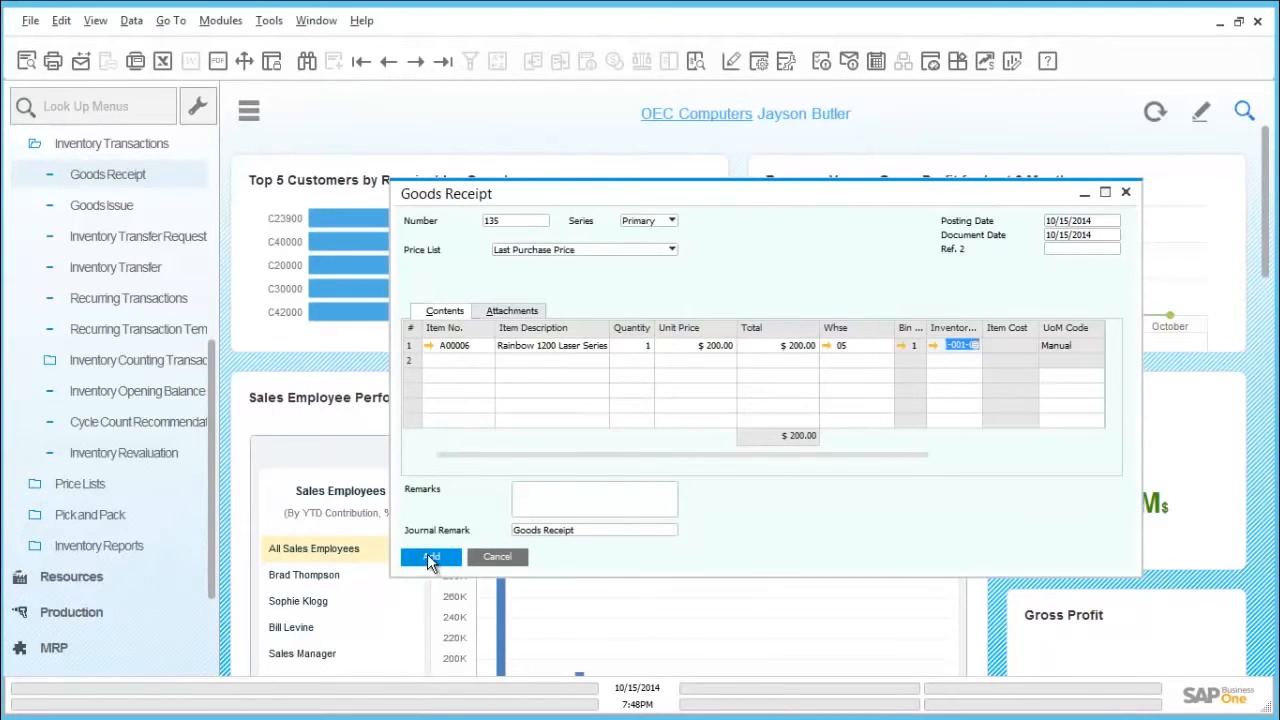
Step: Add the goods receipt, confirm that it cannot be changed once added, and close the goods receipt window
click(428, 557)
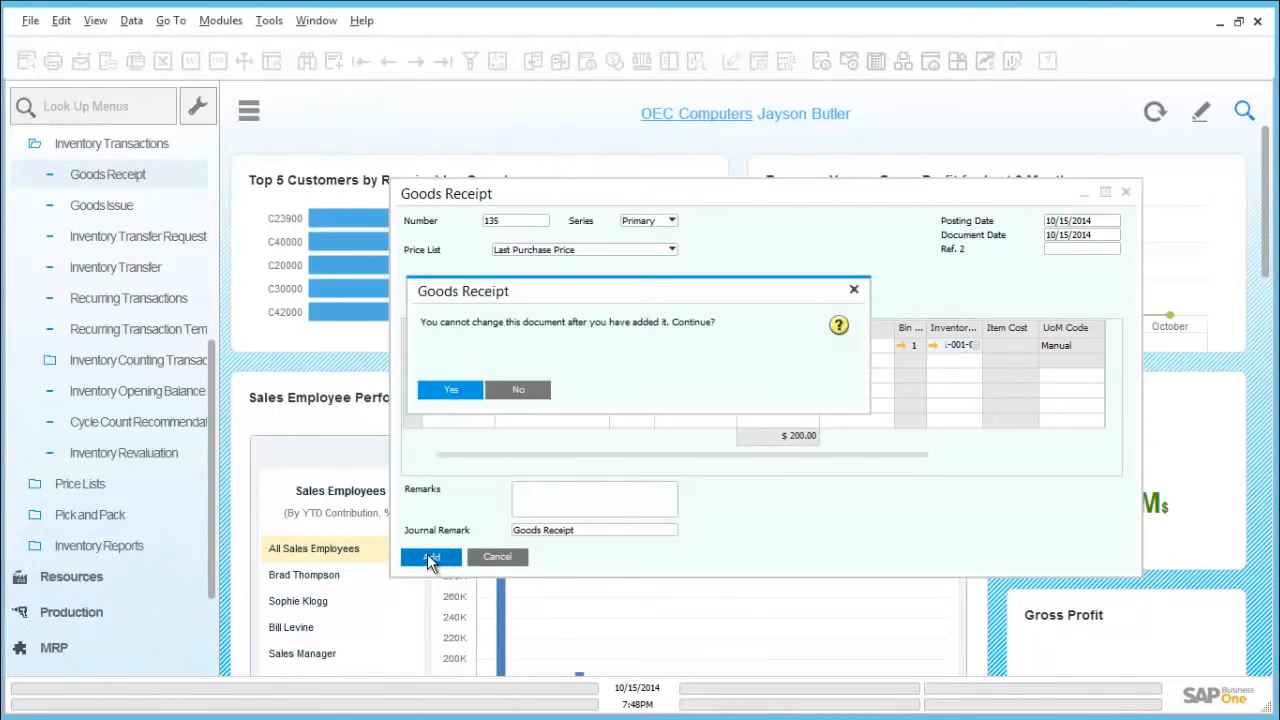
click(458, 391)
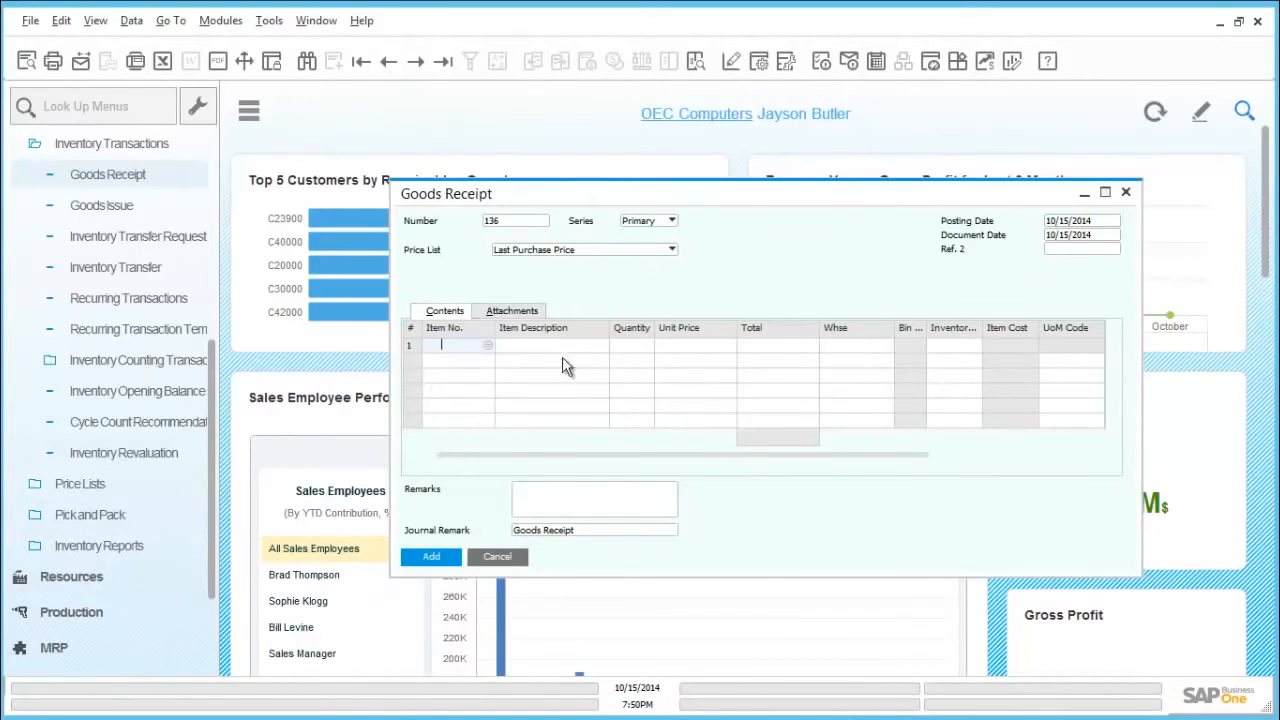
click(1124, 193)
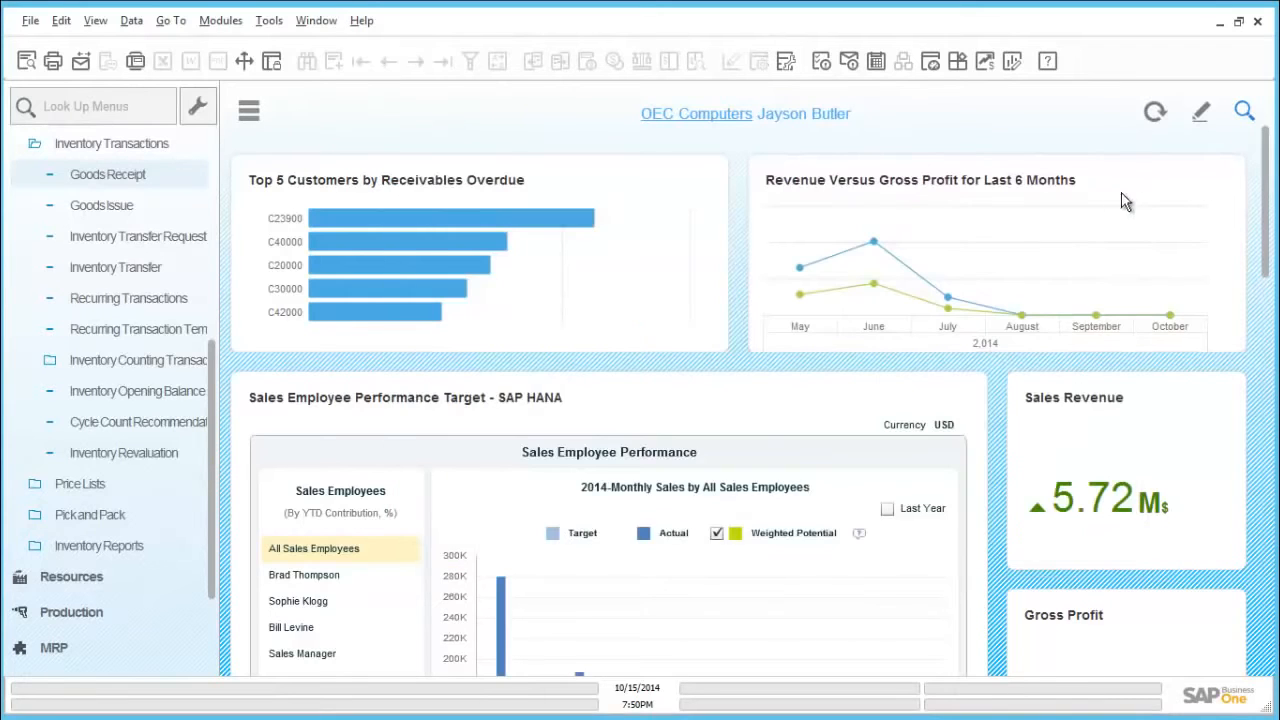
Step: Run the Bin Location Content List inventory report with its default selection criteria
click(248, 115)
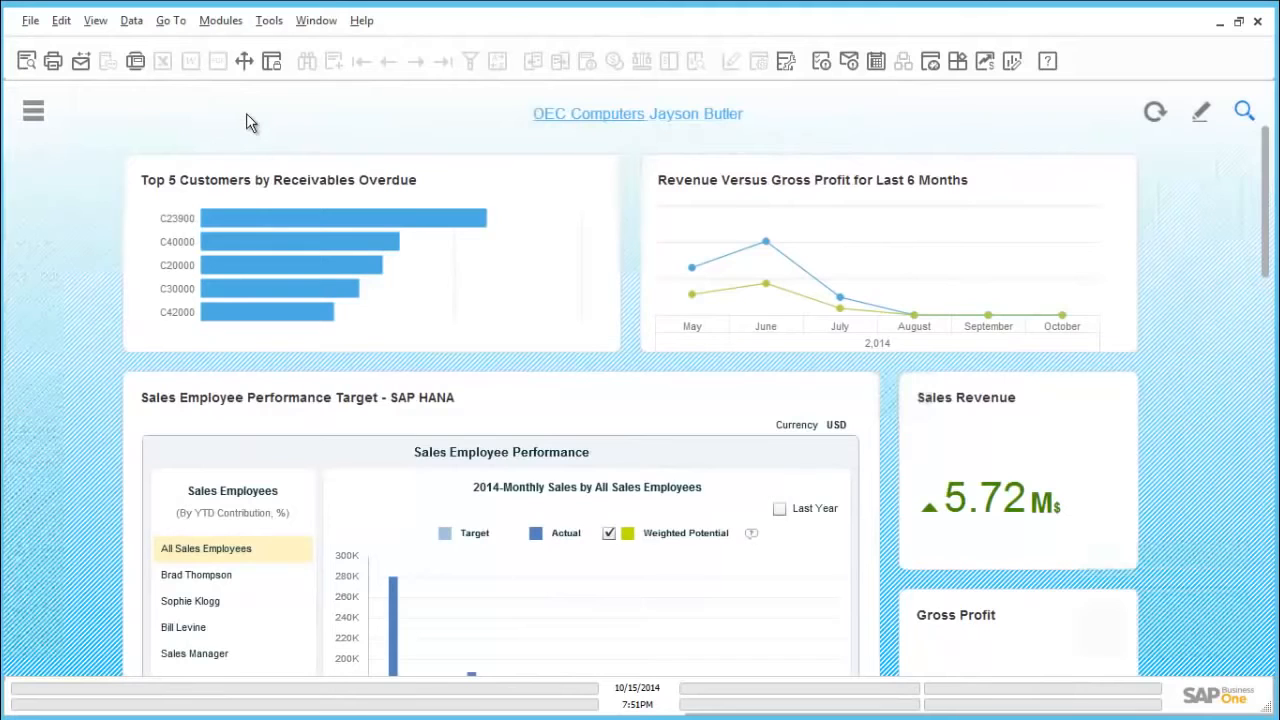
click(38, 114)
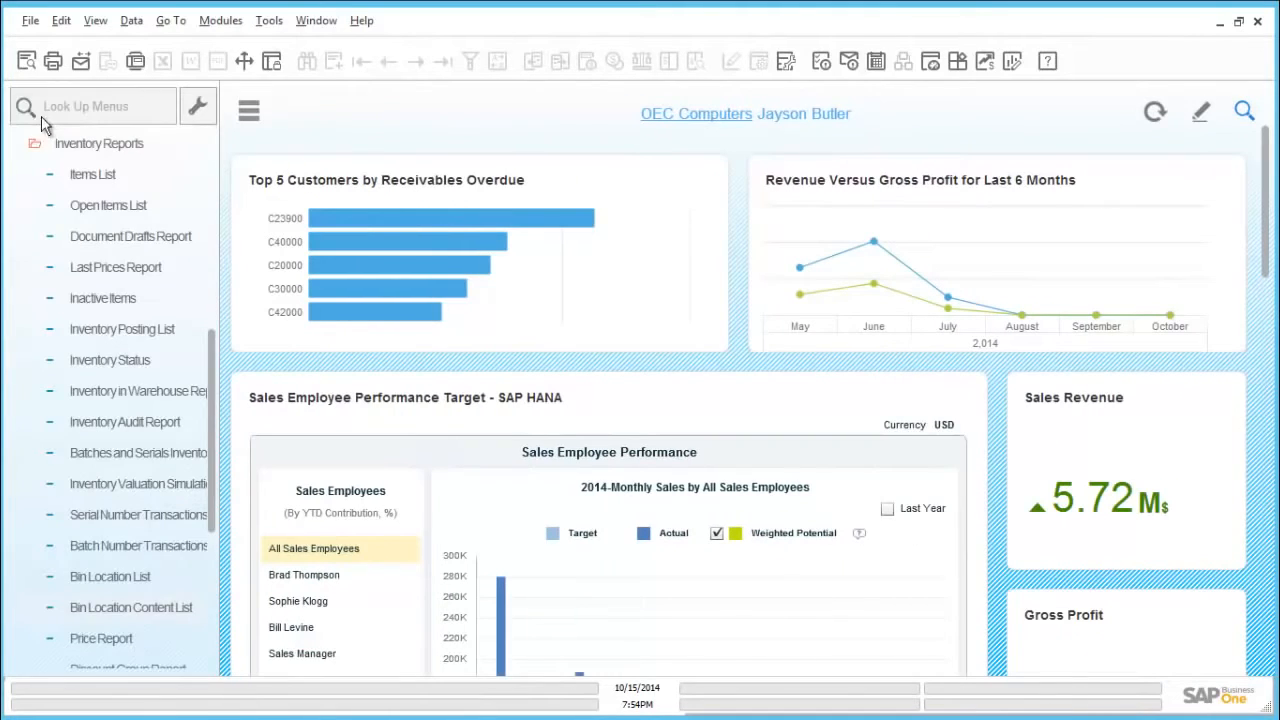
click(84, 143)
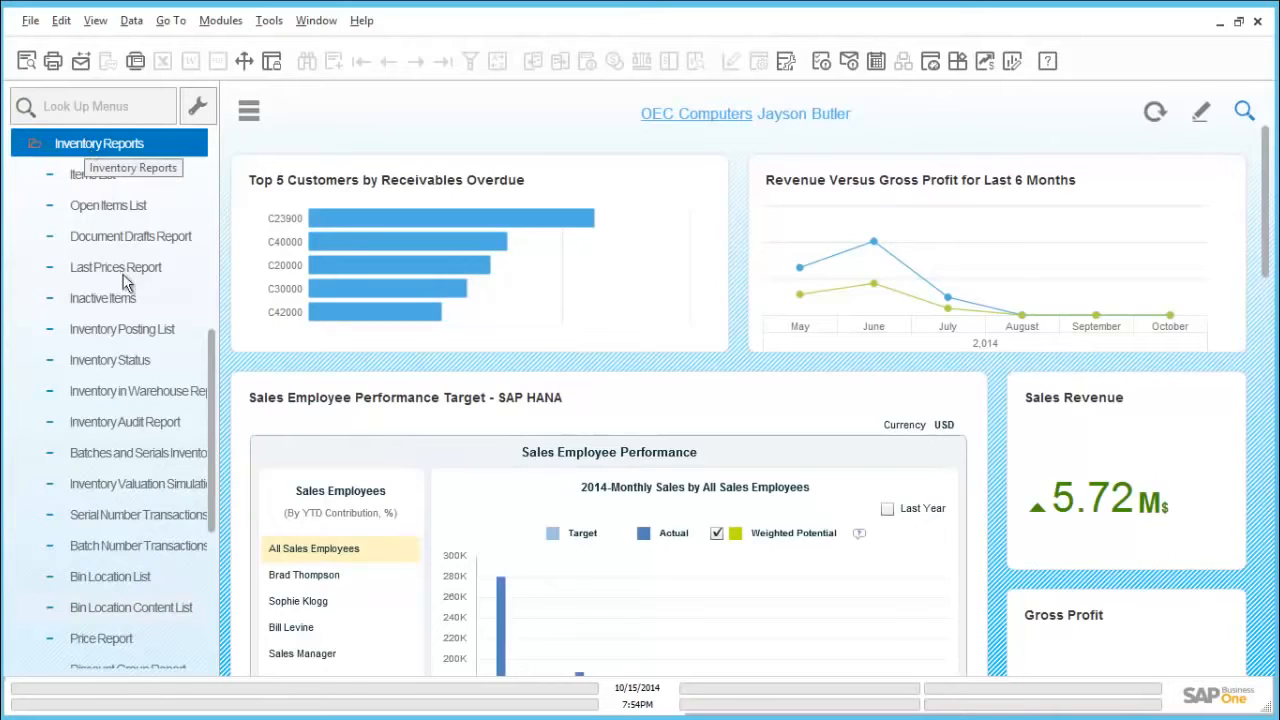
click(168, 607)
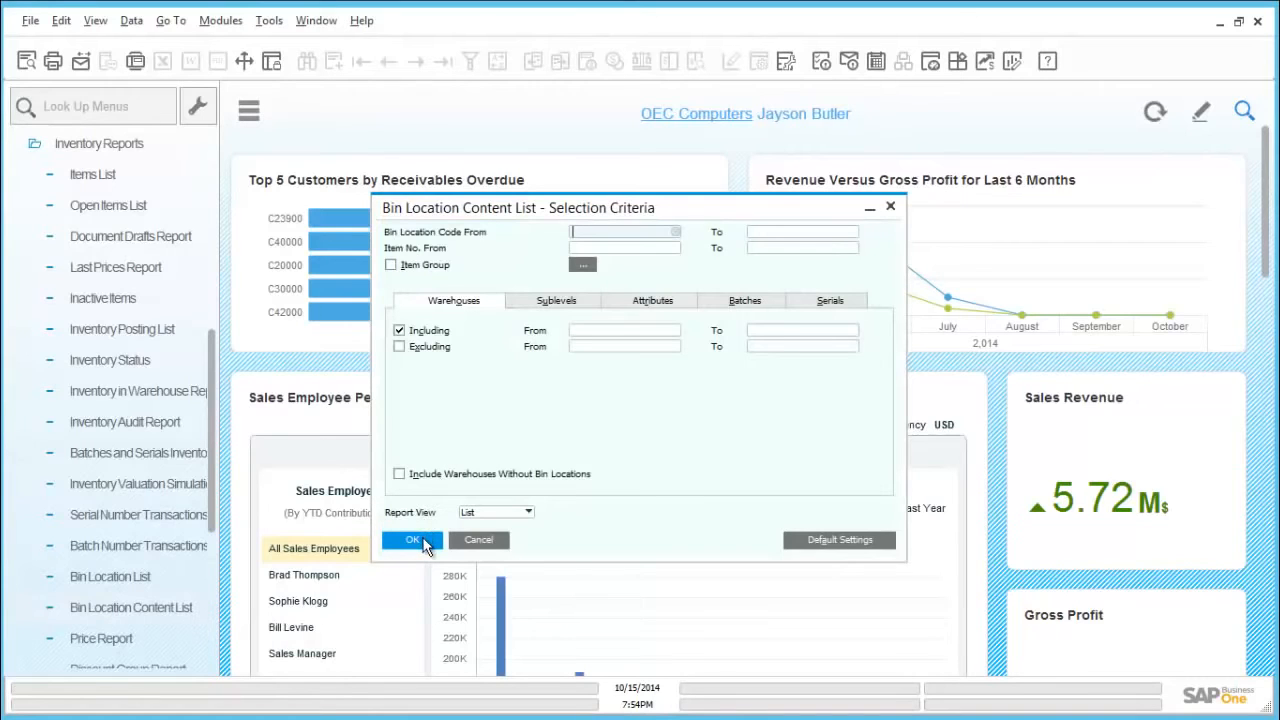
click(413, 540)
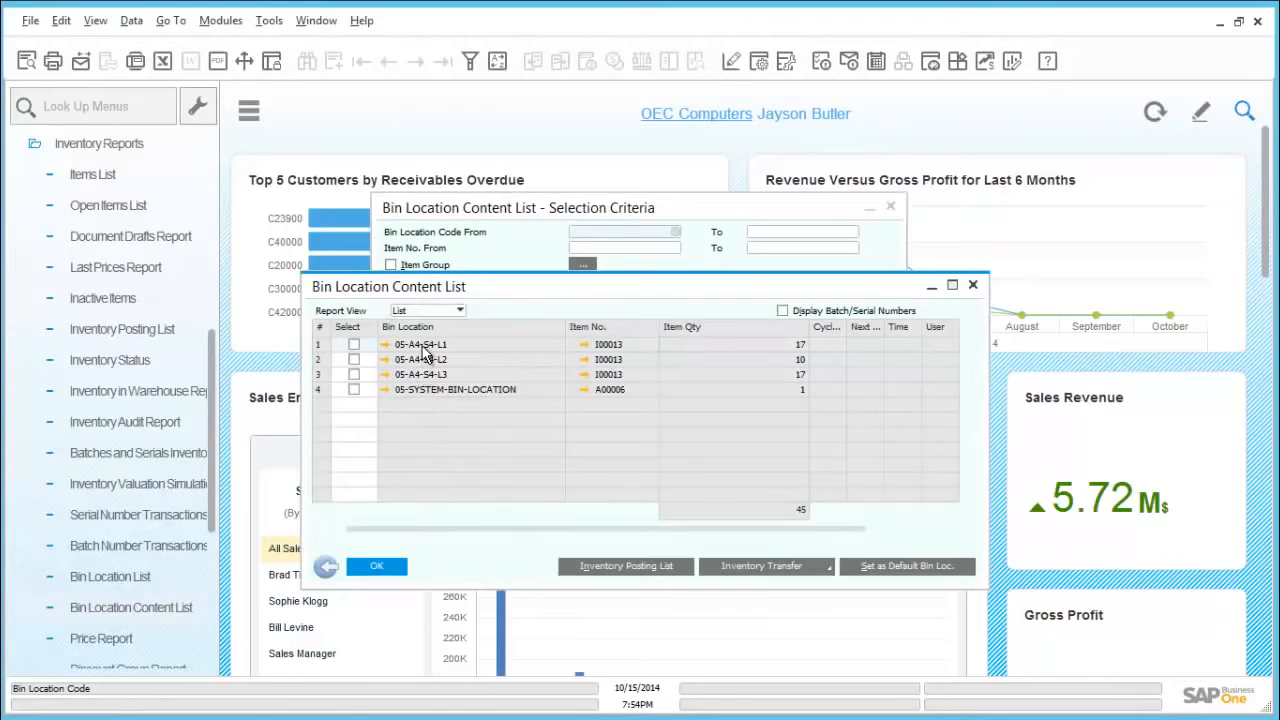
Step: Examine the master data of bin 05-SYSTEM-BIN-LOCATION and the serial numbers stored in it, then return to the content list
click(386, 390)
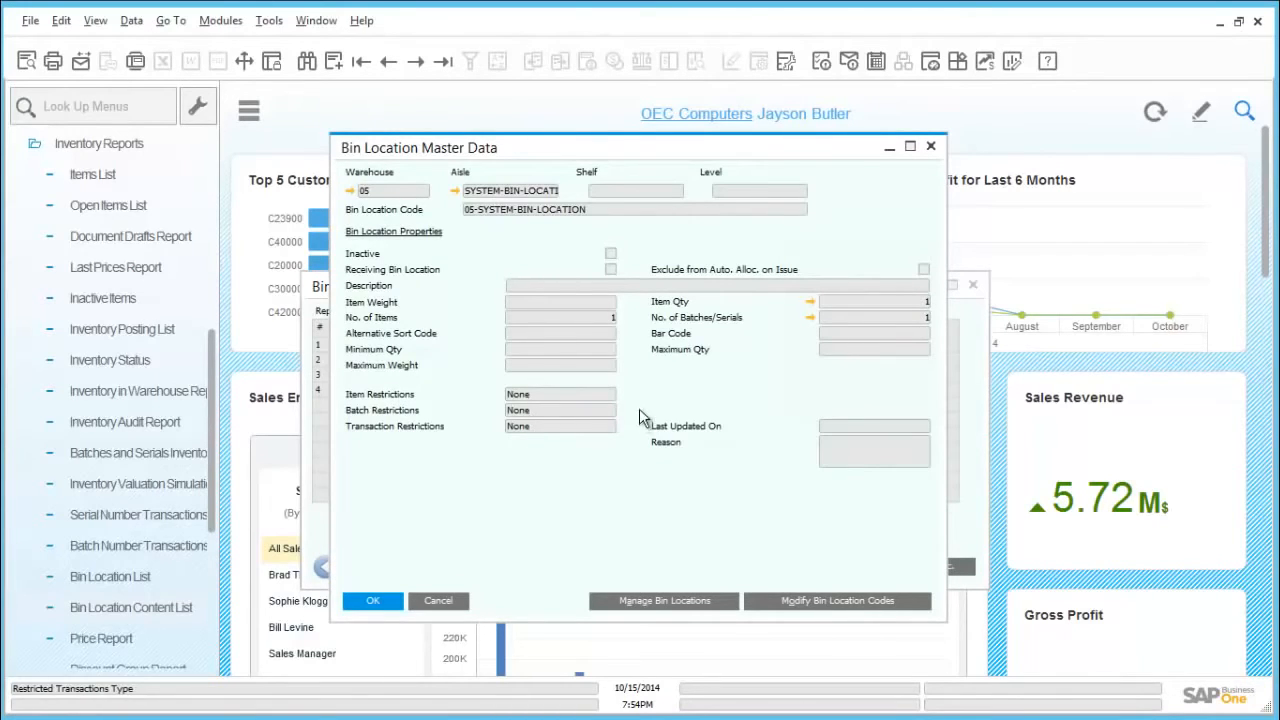
click(812, 318)
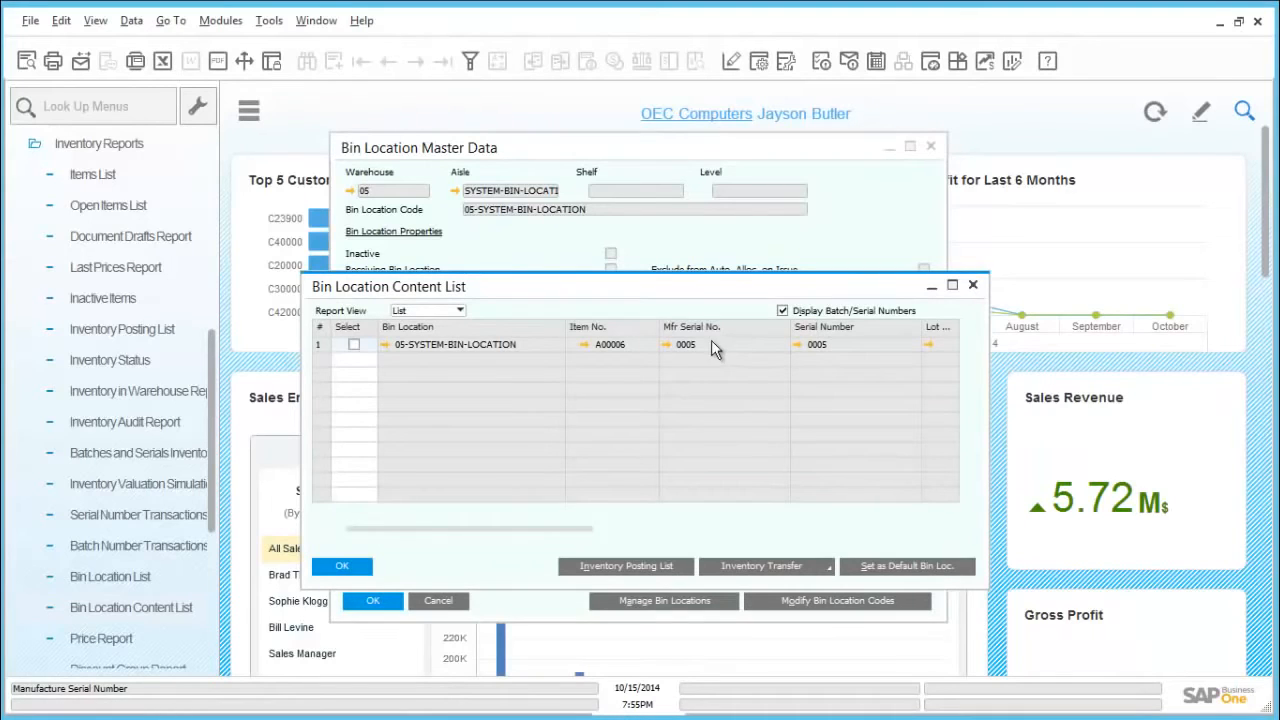
click(341, 563)
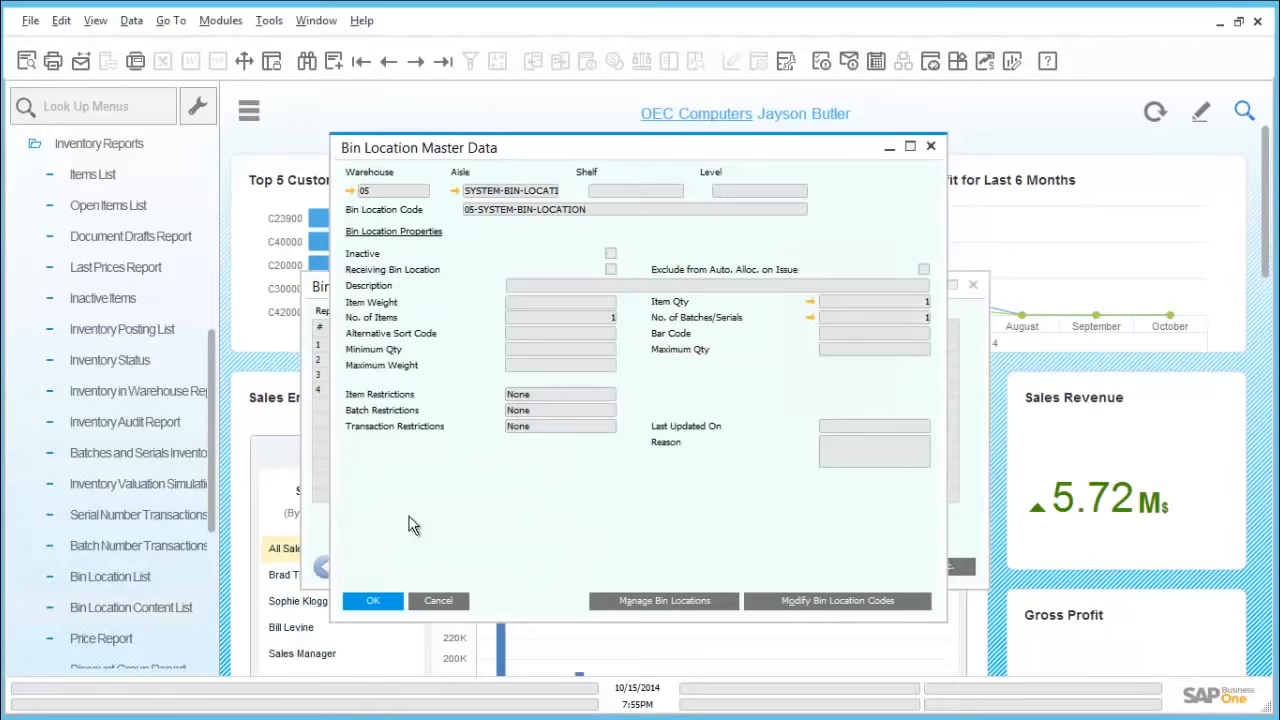
click(441, 596)
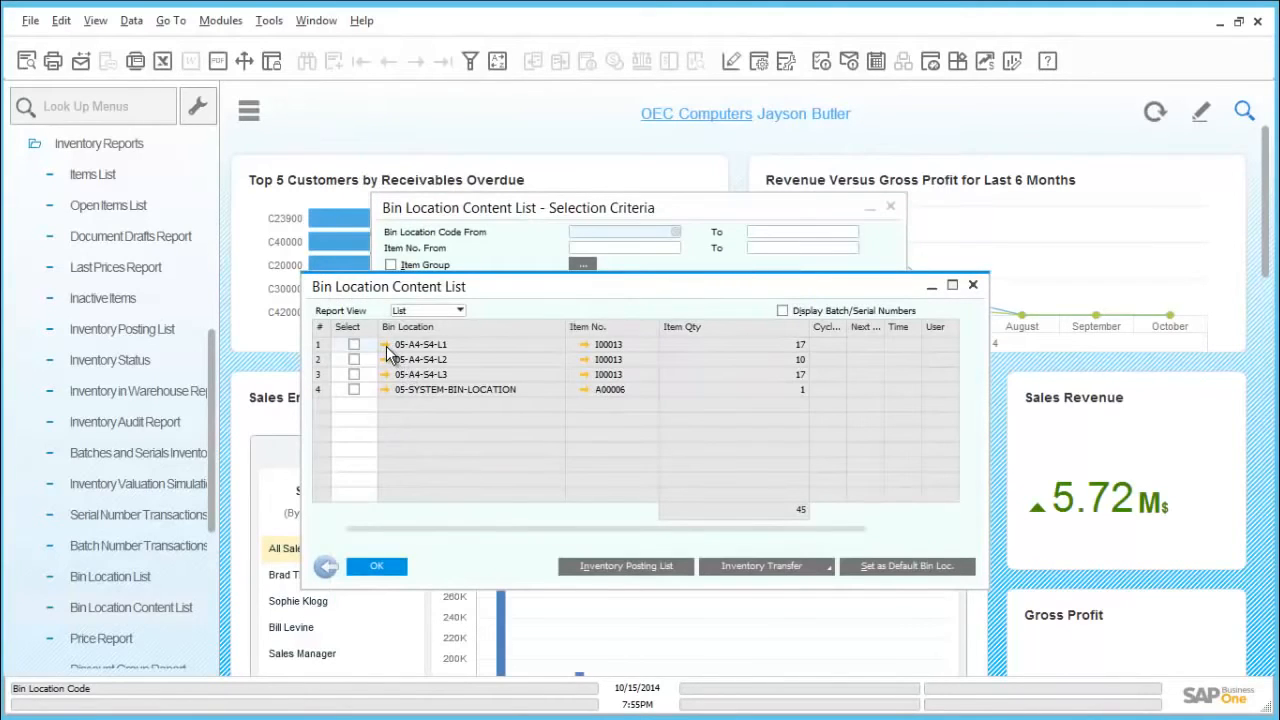
Step: Inspect the master data and item quantity details of bin 05-A4-S4-L1, then close the bin content report
click(386, 346)
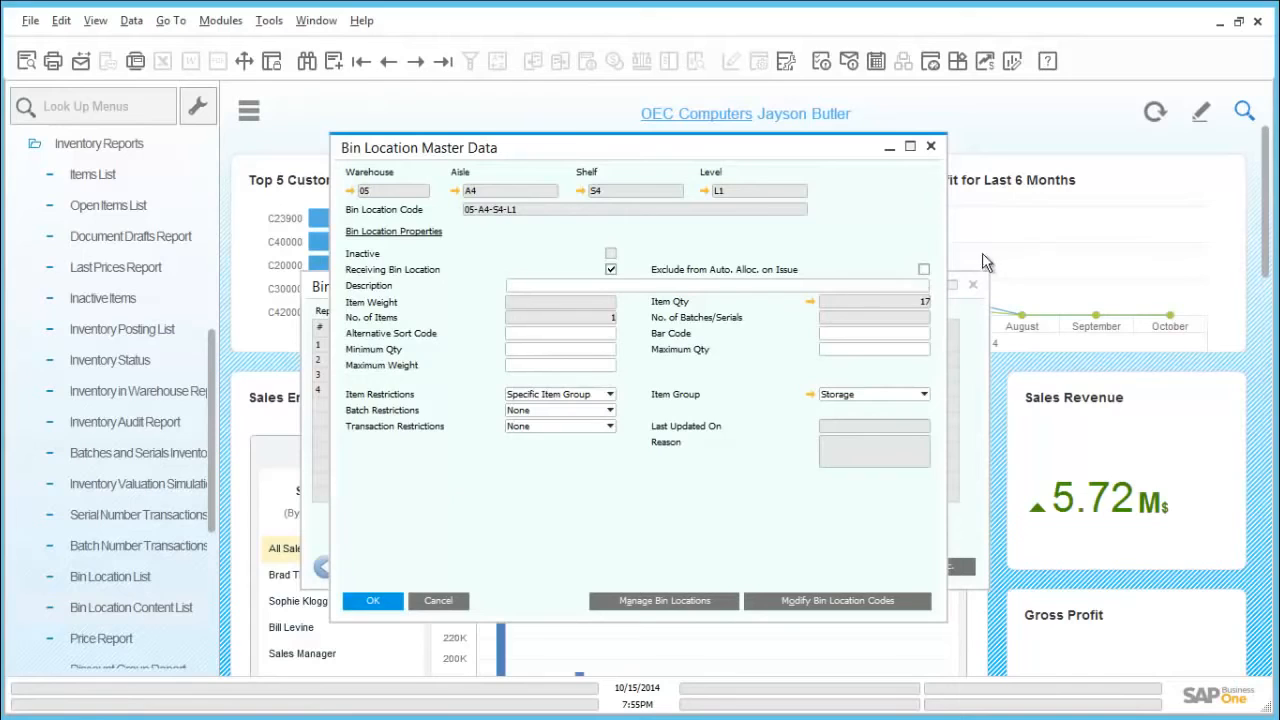
click(808, 302)
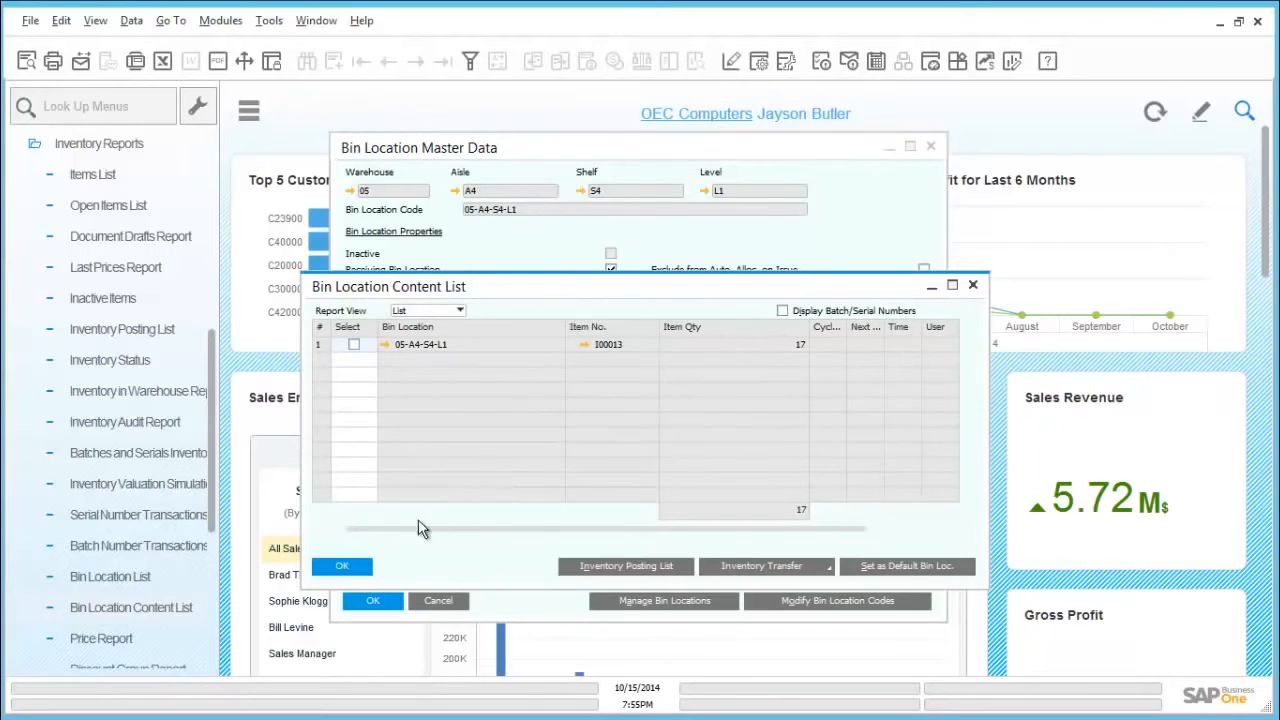
click(342, 567)
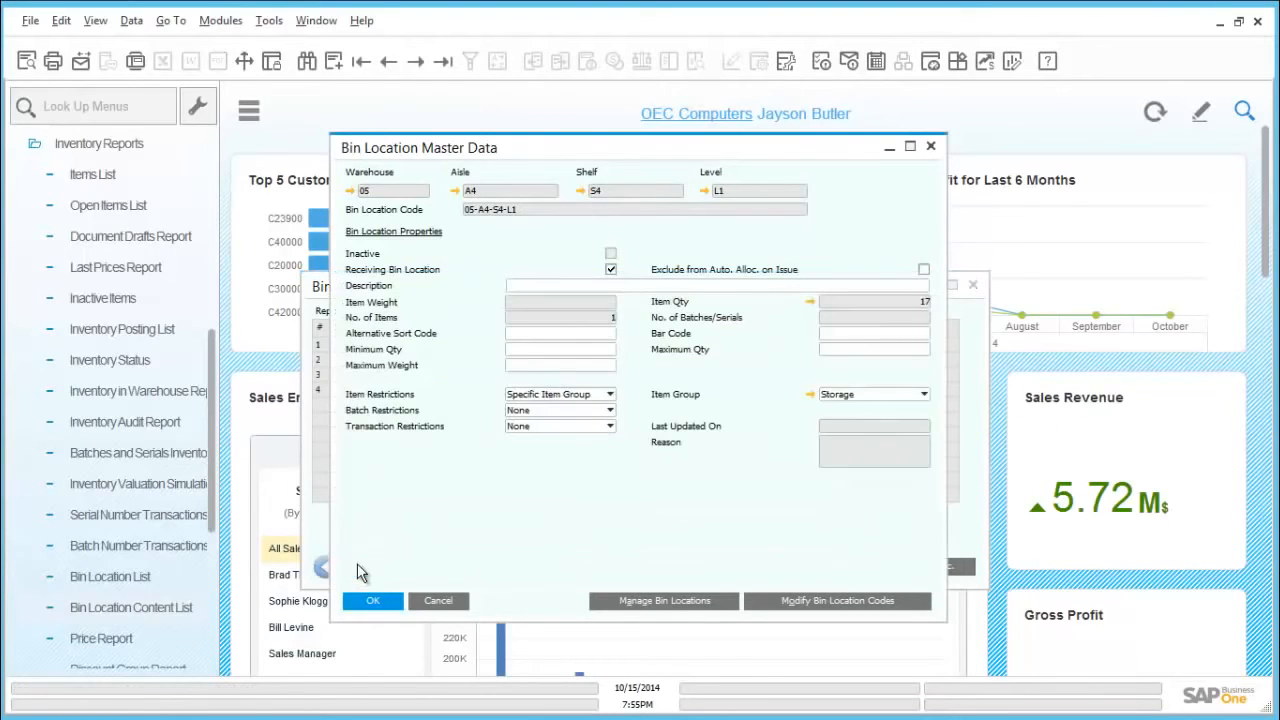
click(378, 600)
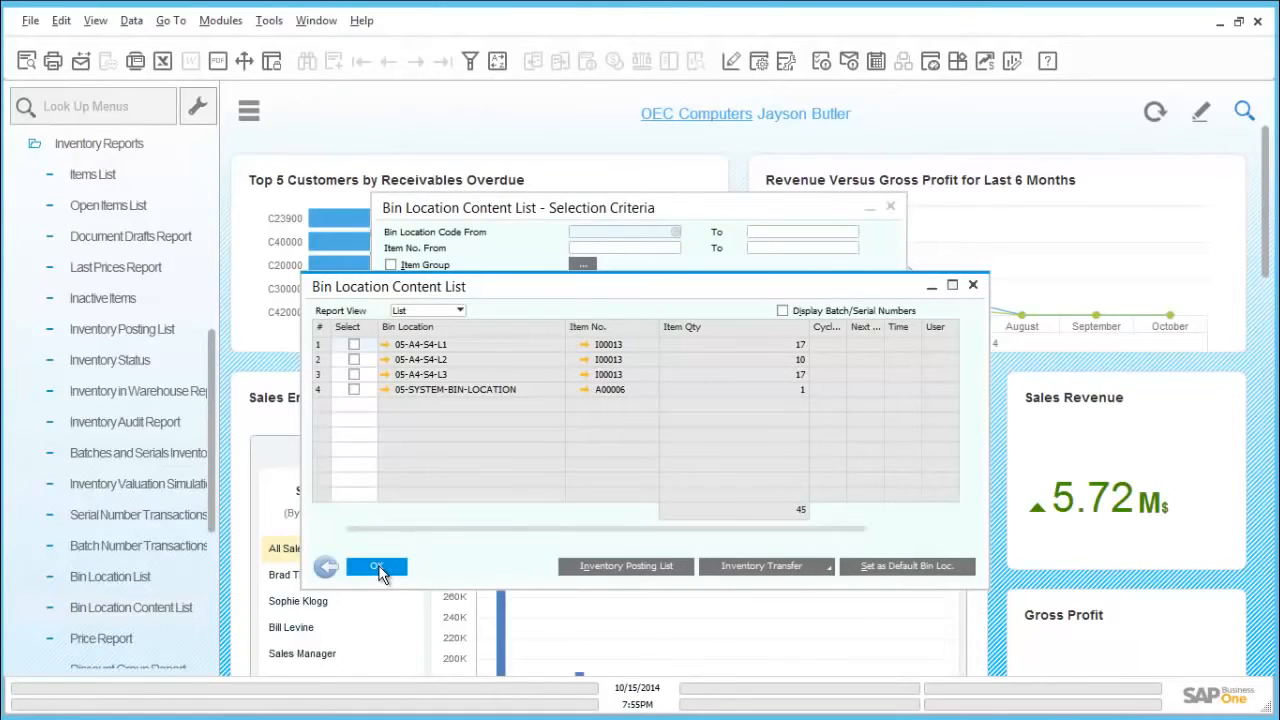
click(378, 567)
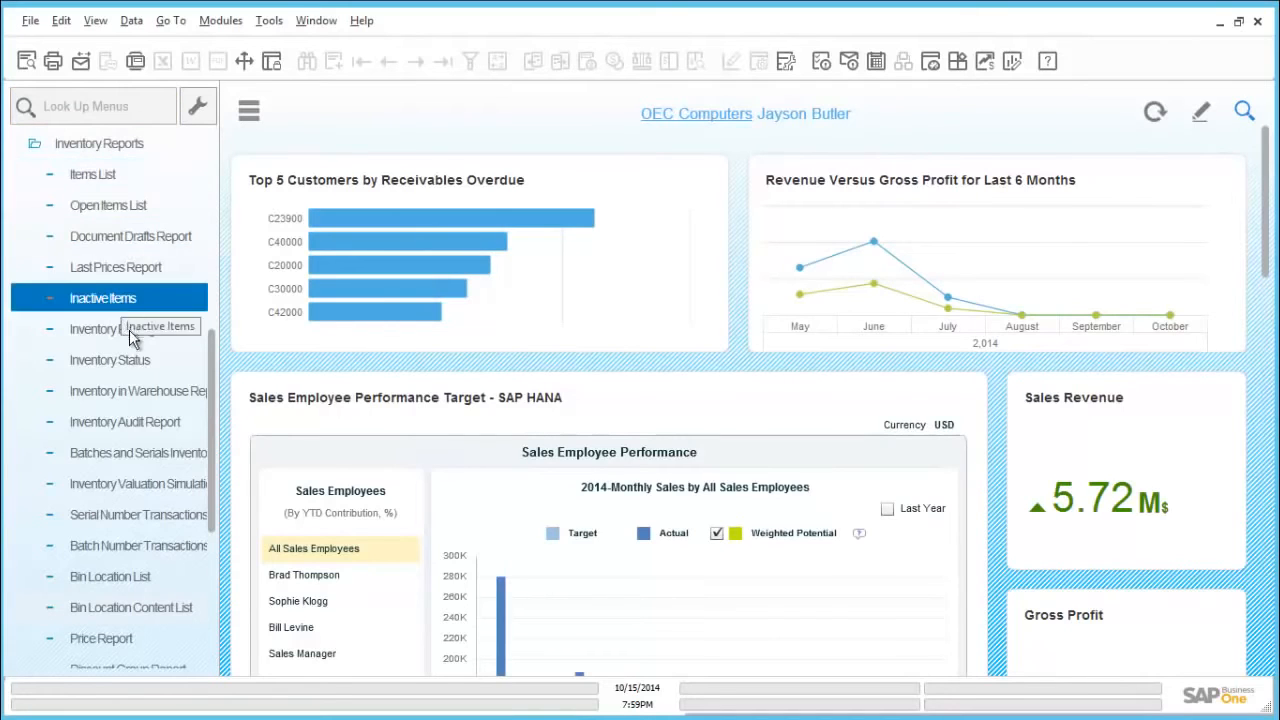
Step: Run the Inventory in Warehouse Report as a detailed report without an item code filter, then return to its selection criteria
click(142, 392)
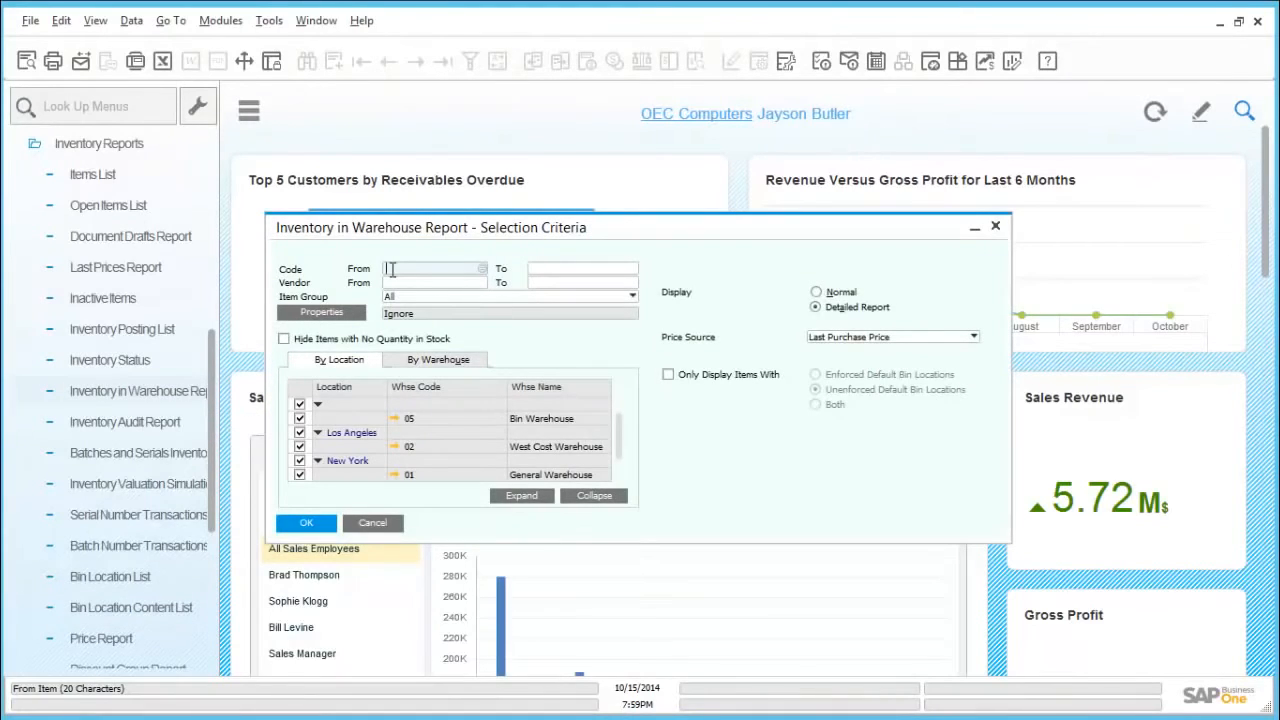
click(483, 271)
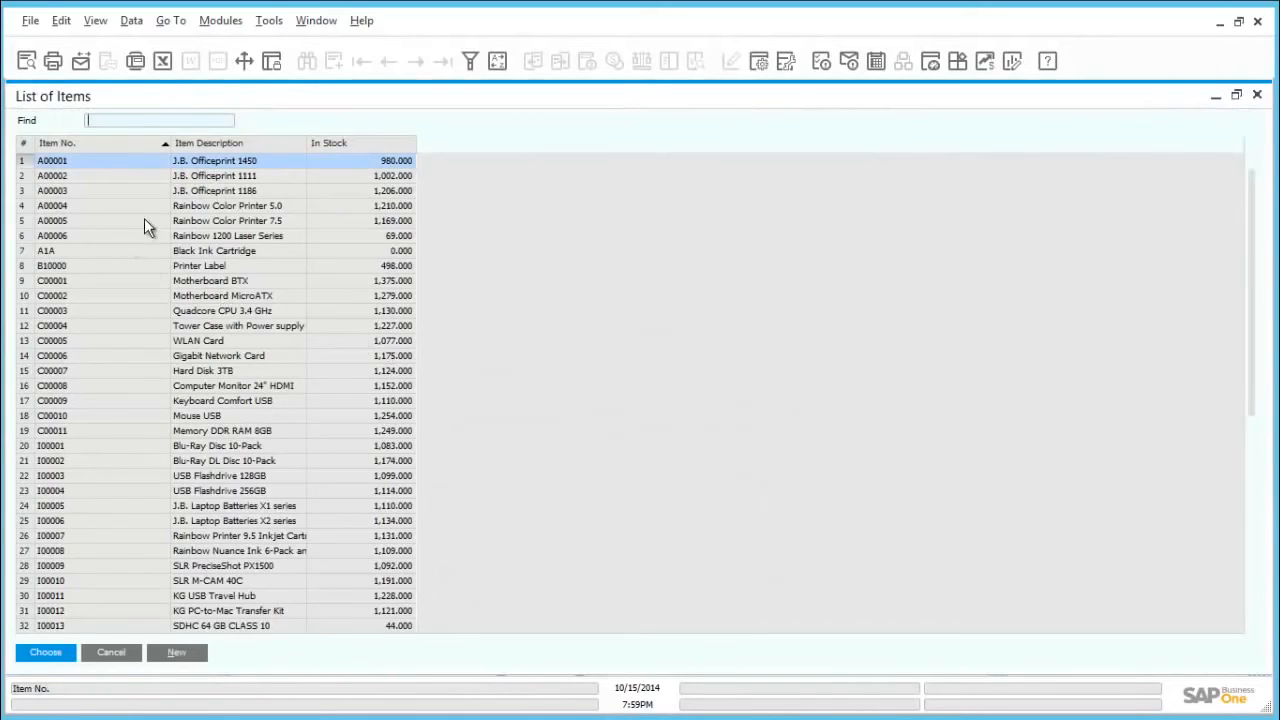
click(124, 655)
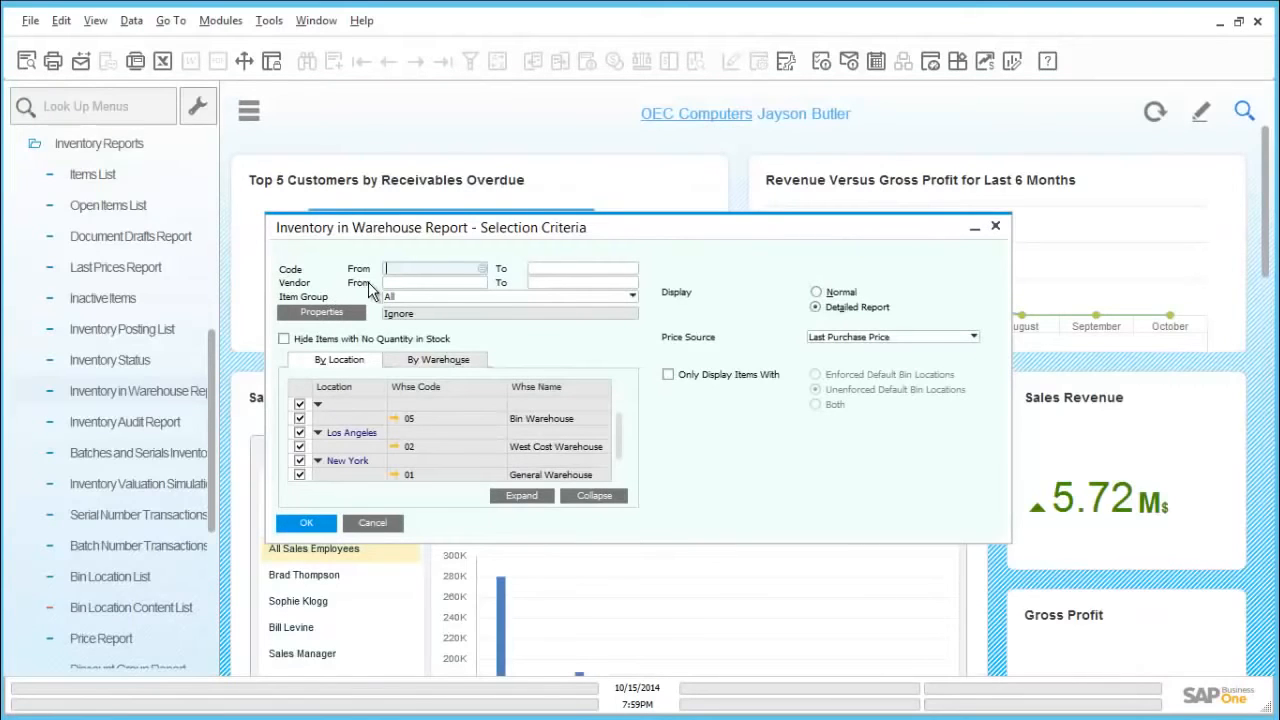
click(307, 523)
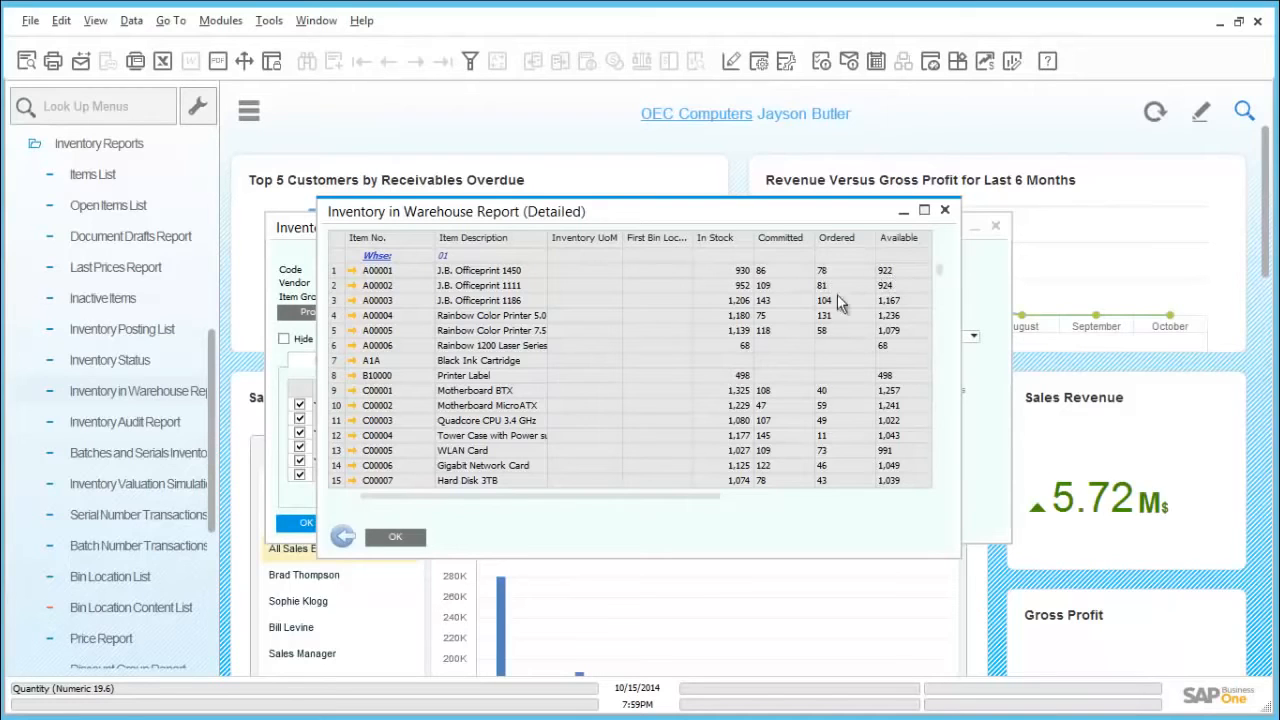
click(342, 538)
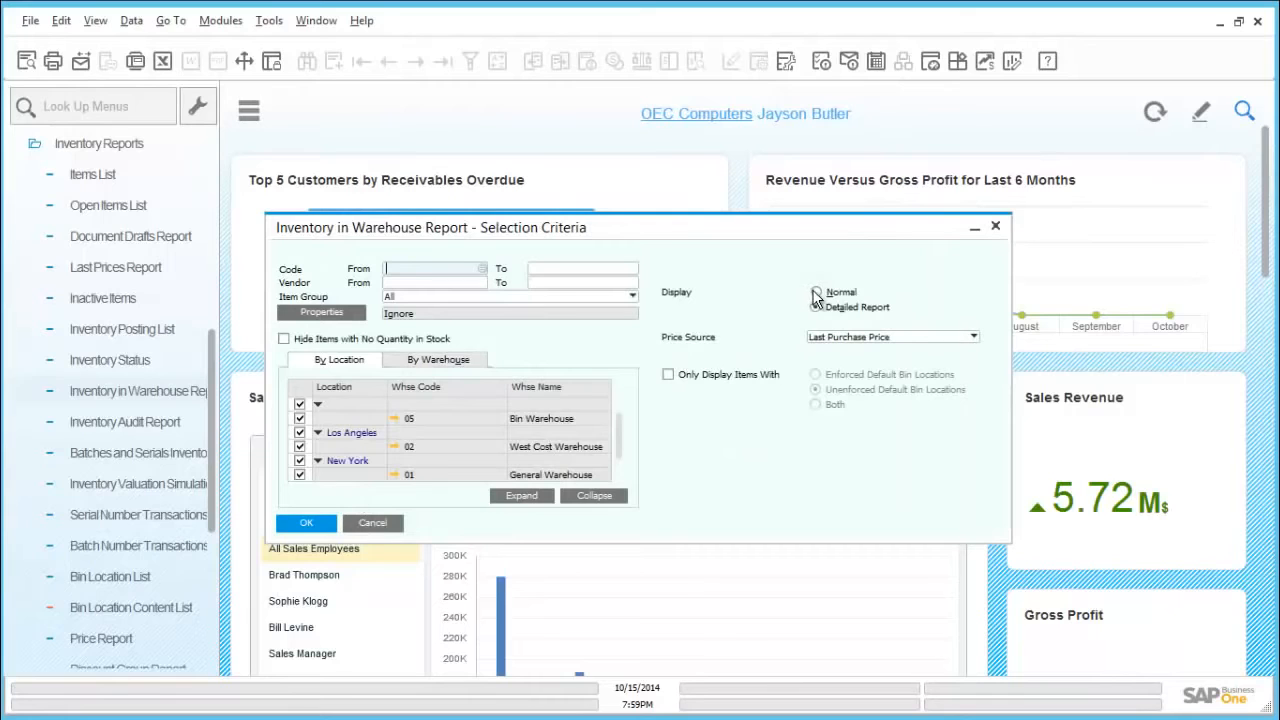
Step: Rerun the warehouse report in Normal display, review its in-stock, committed and ordered quantities, and close the report
click(815, 292)
click(314, 521)
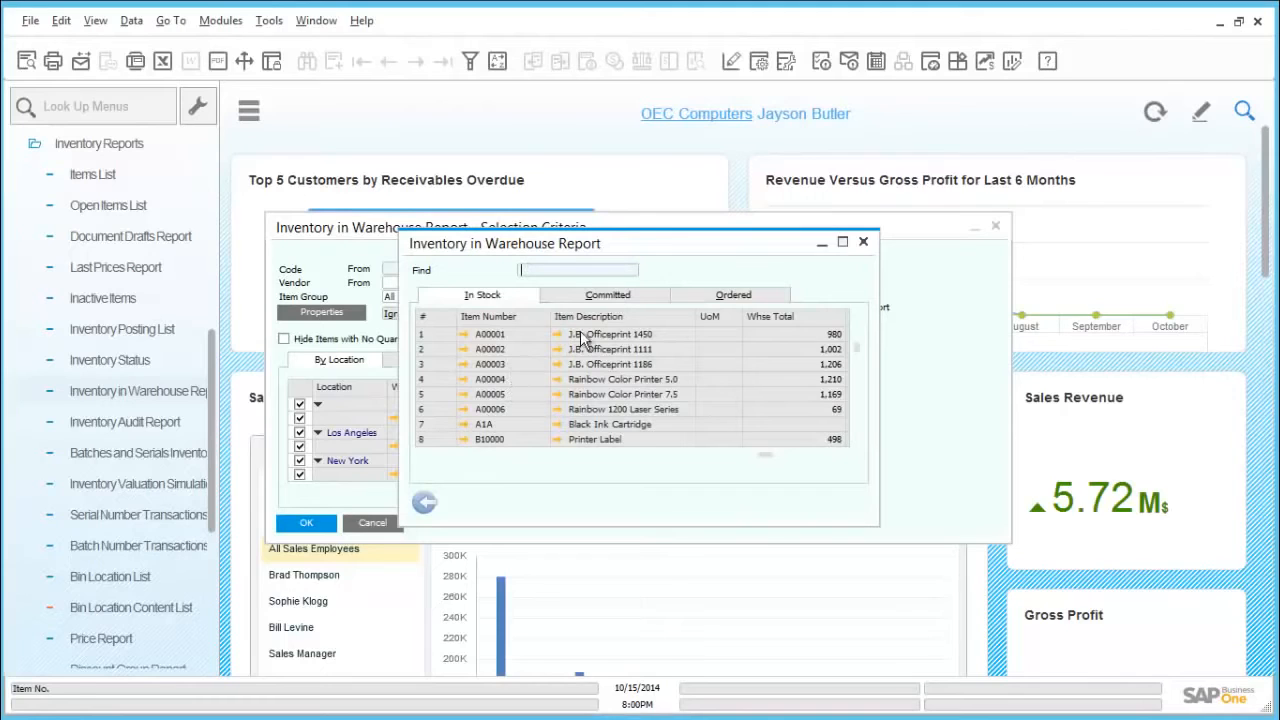
click(613, 298)
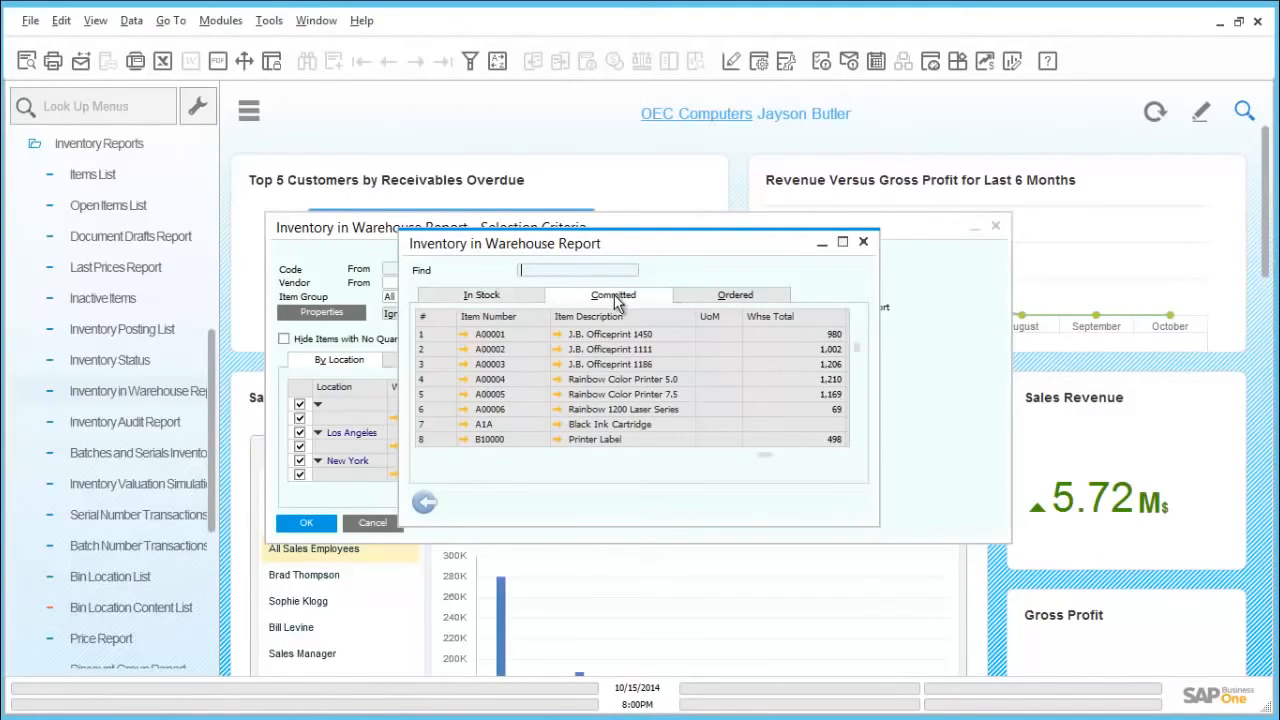
click(691, 298)
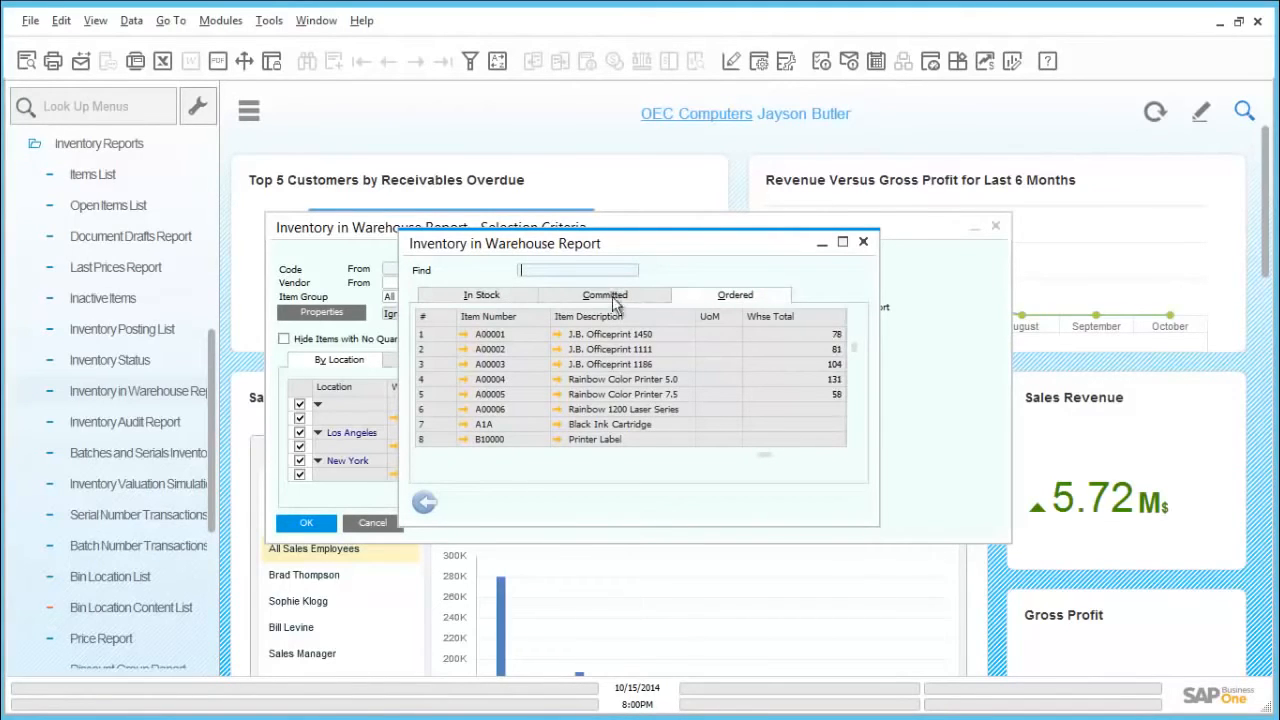
click(484, 300)
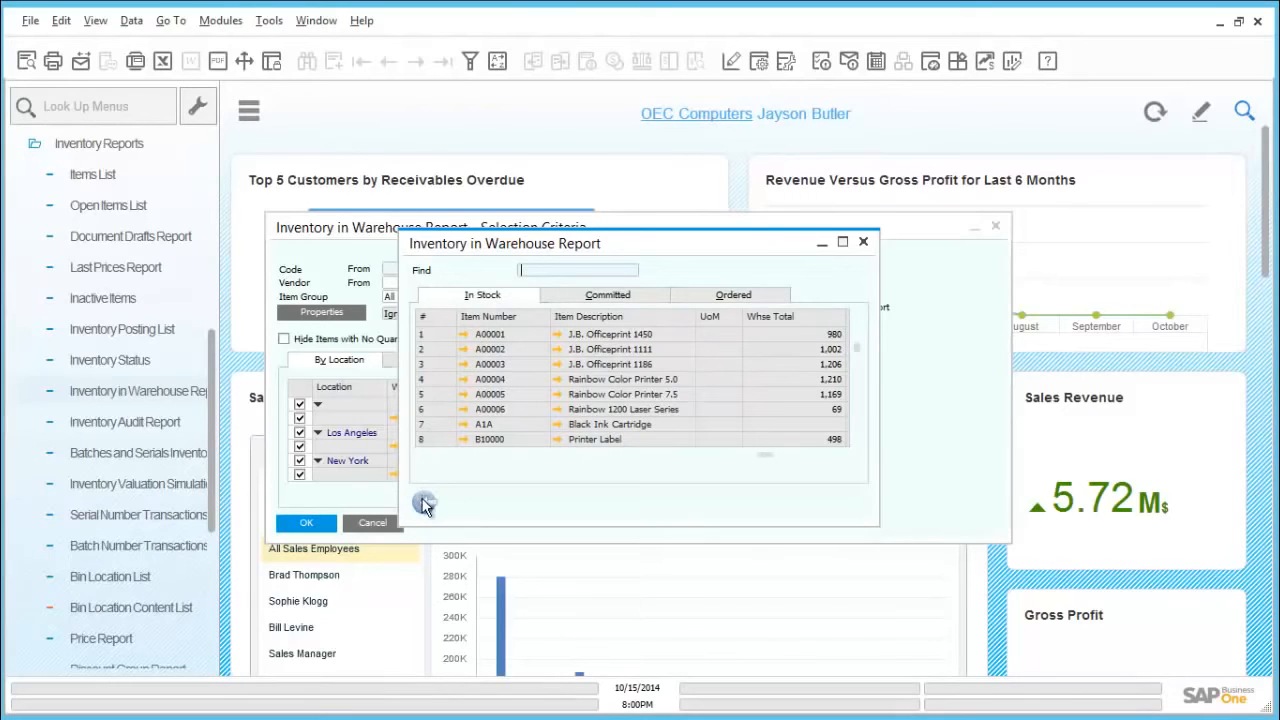
click(424, 502)
click(380, 518)
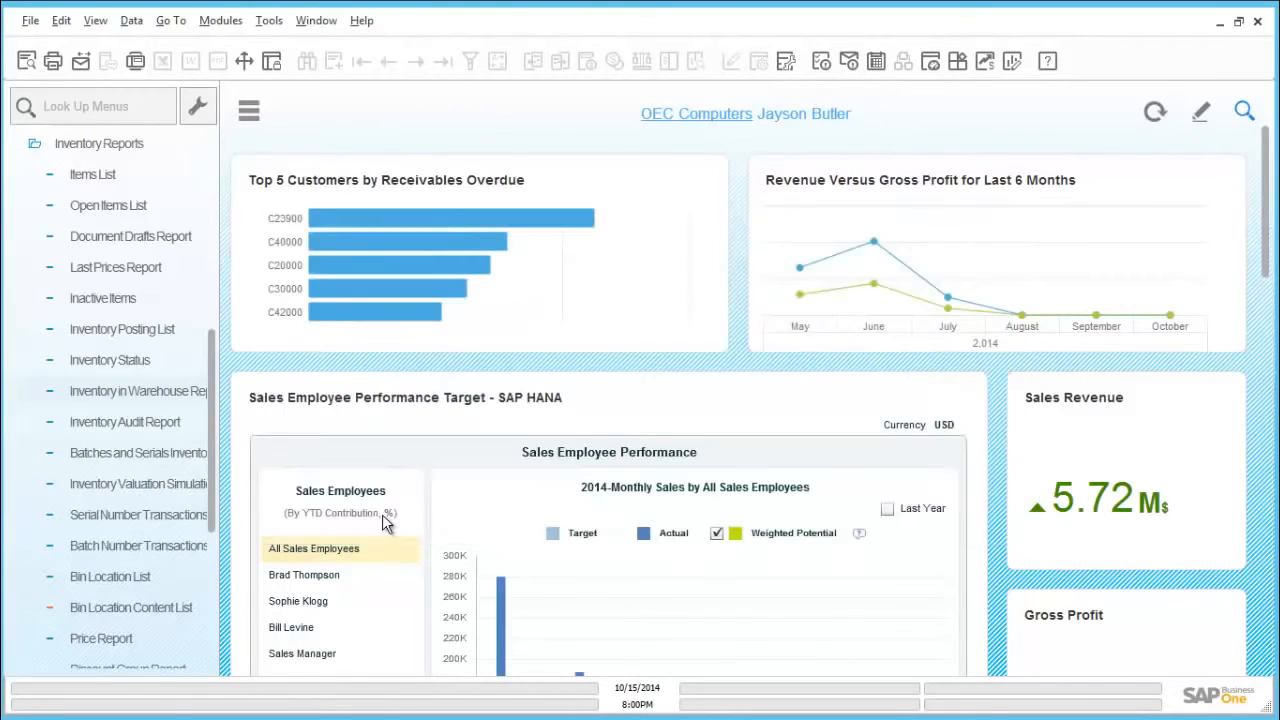
Step: Run the Inventory Audit Report for all items and warehouses with system dates from 01/01/2014, grouped by warehouses
click(158, 424)
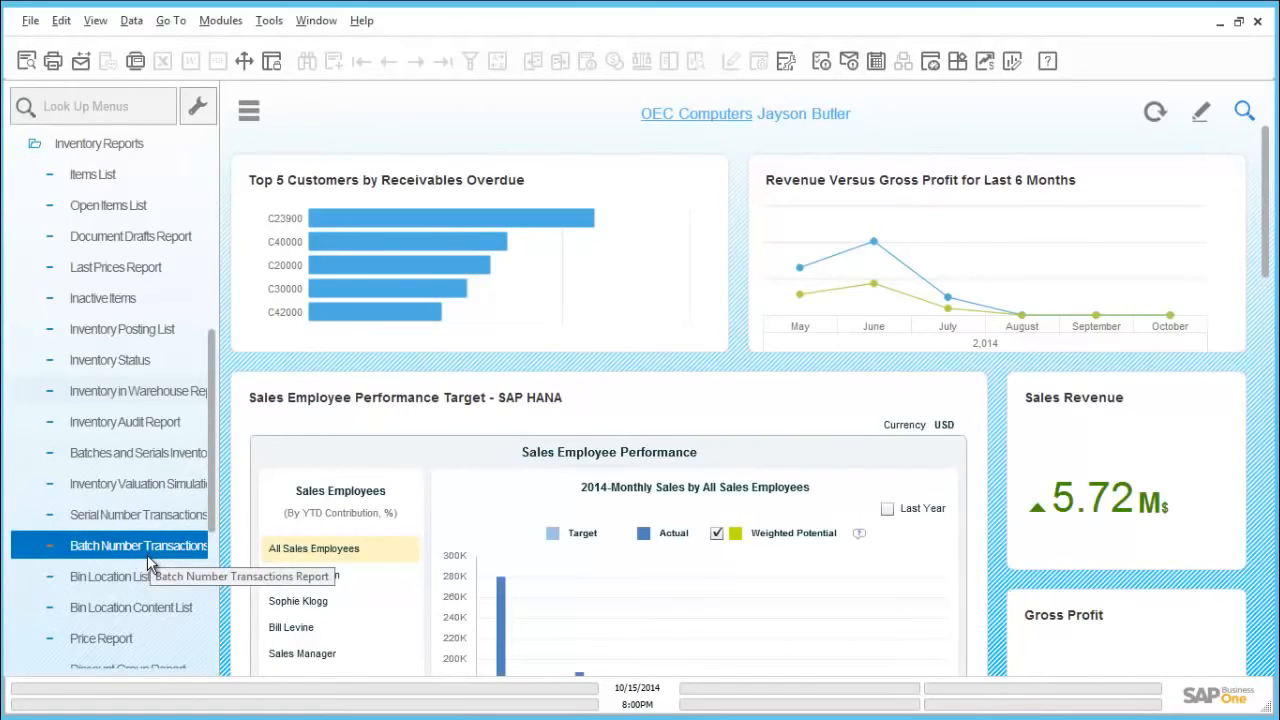
click(155, 421)
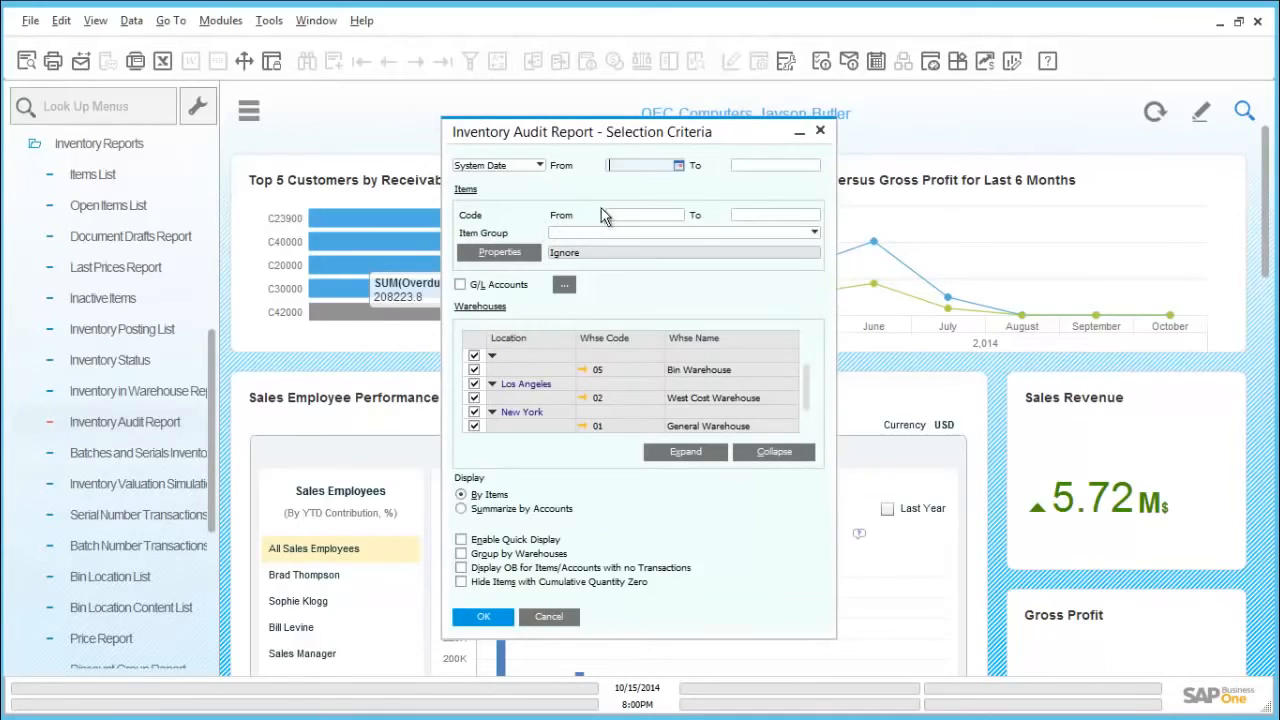
click(678, 166)
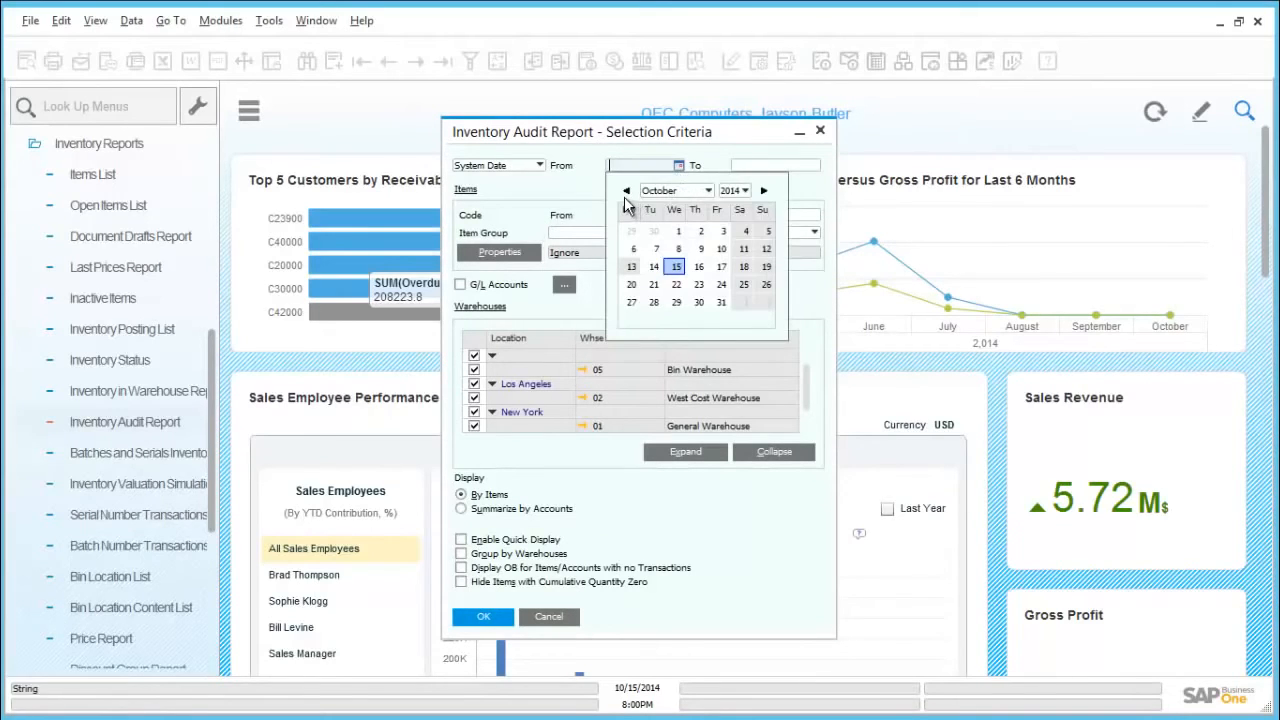
click(677, 191)
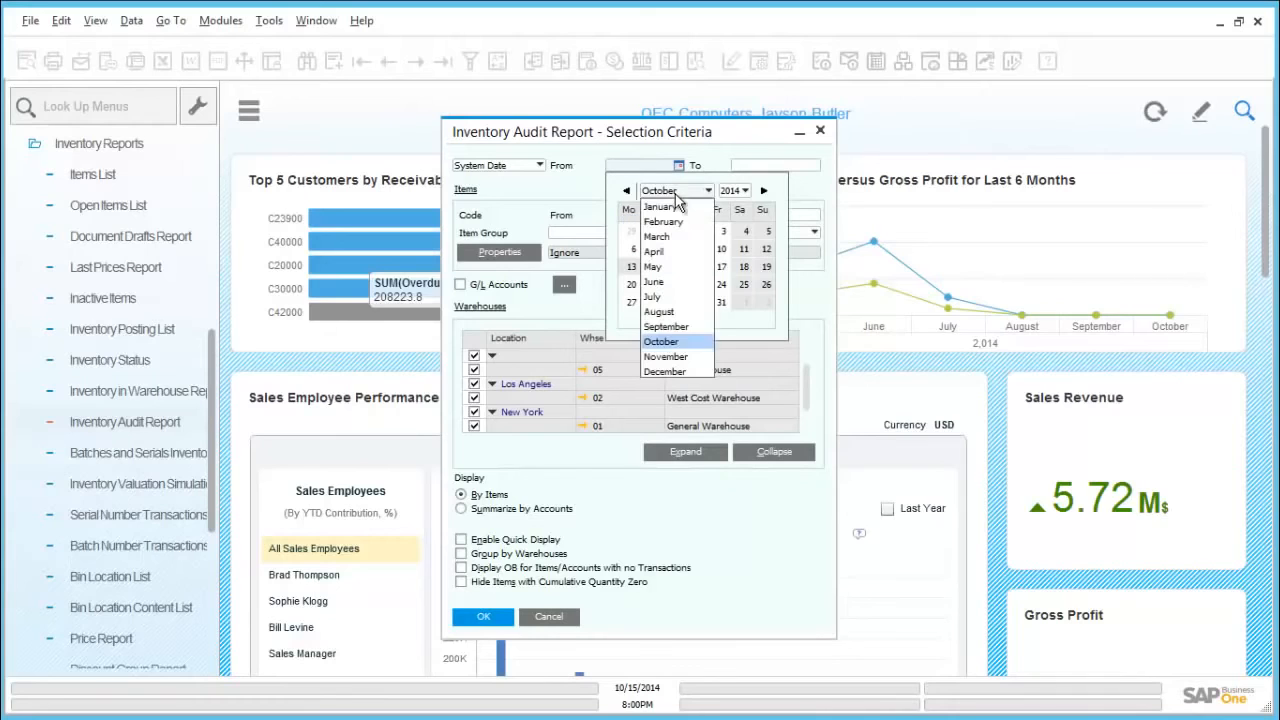
click(666, 208)
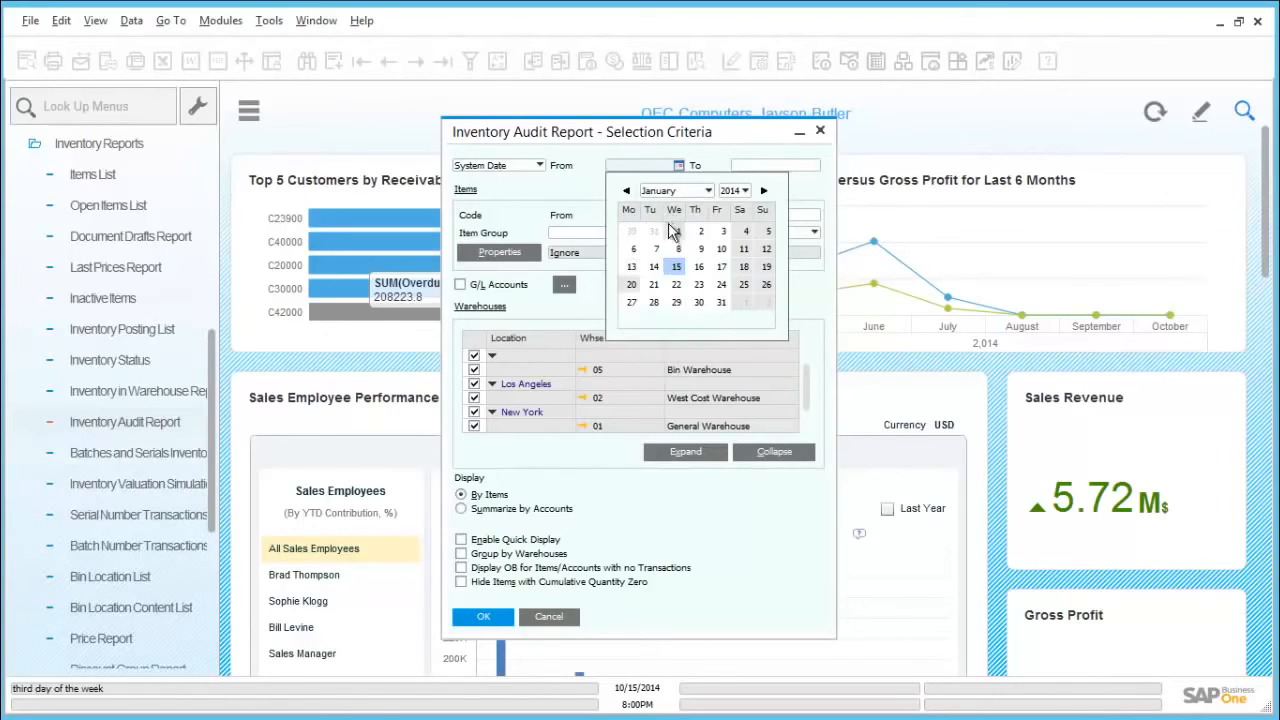
click(677, 232)
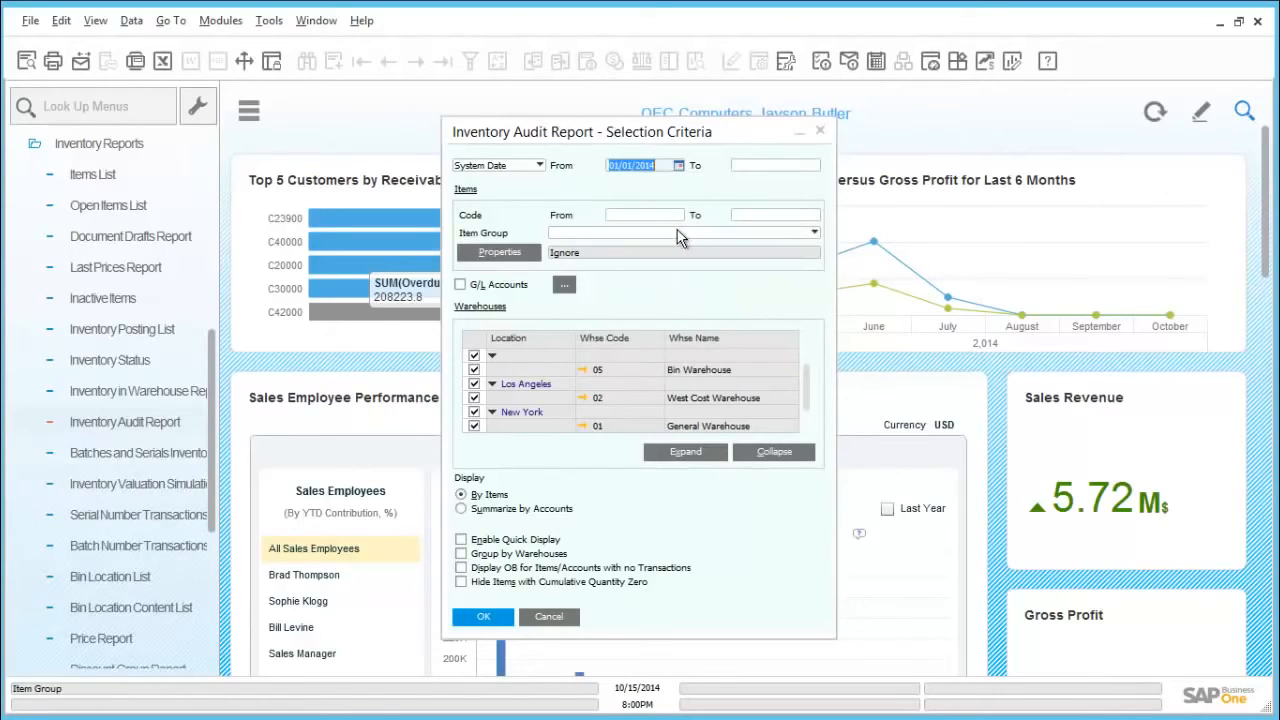
click(462, 554)
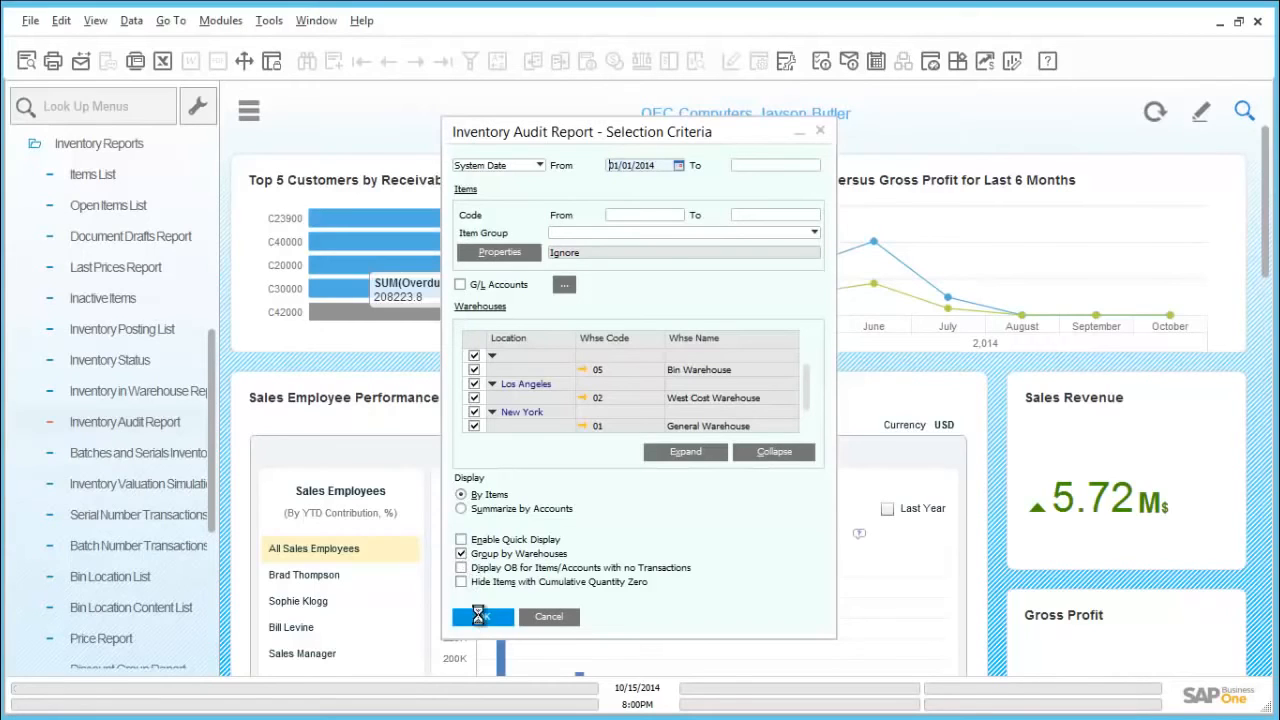
click(481, 617)
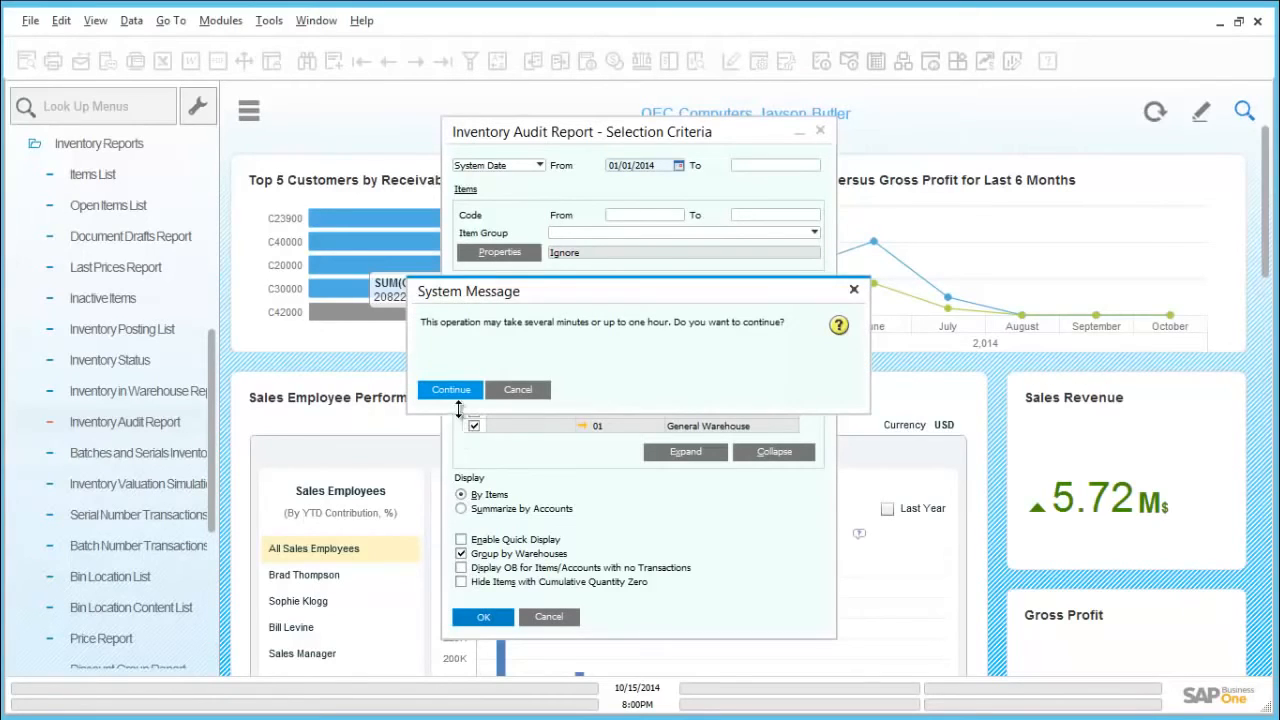
click(451, 390)
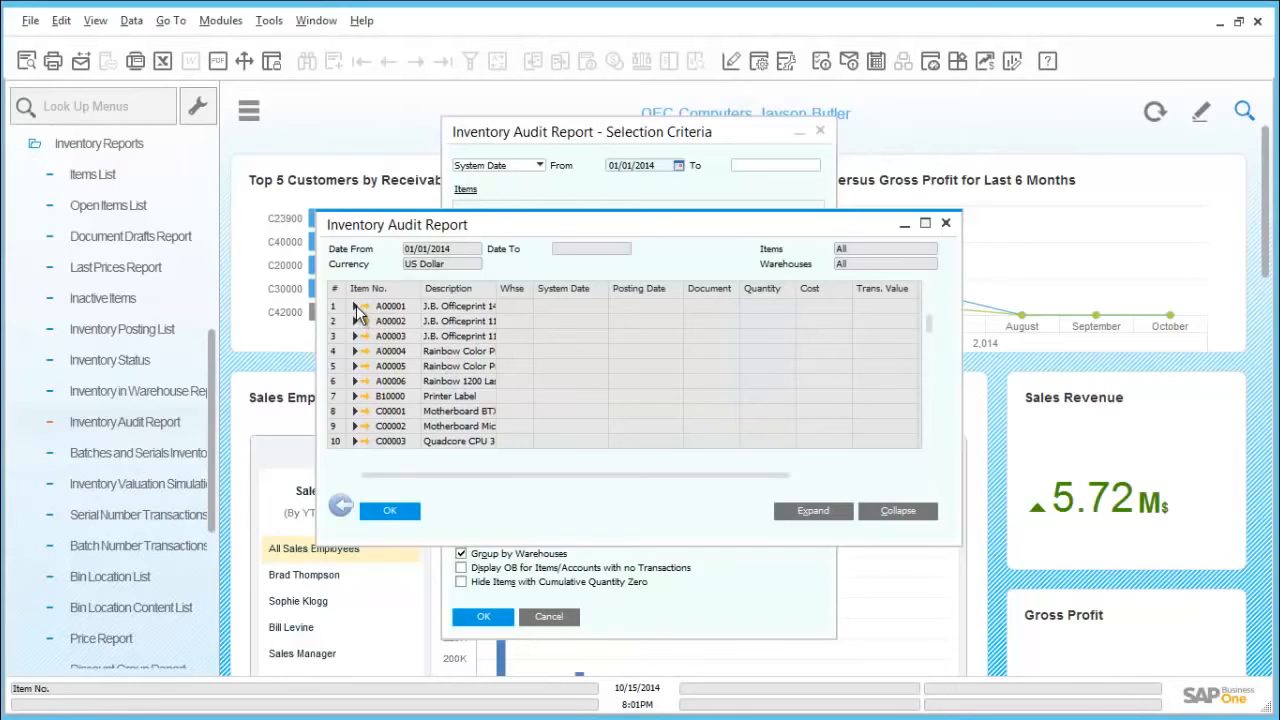
Step: Review the transactions of item A00001 in warehouse 01 in an enlarged audit report, then close the report
click(355, 306)
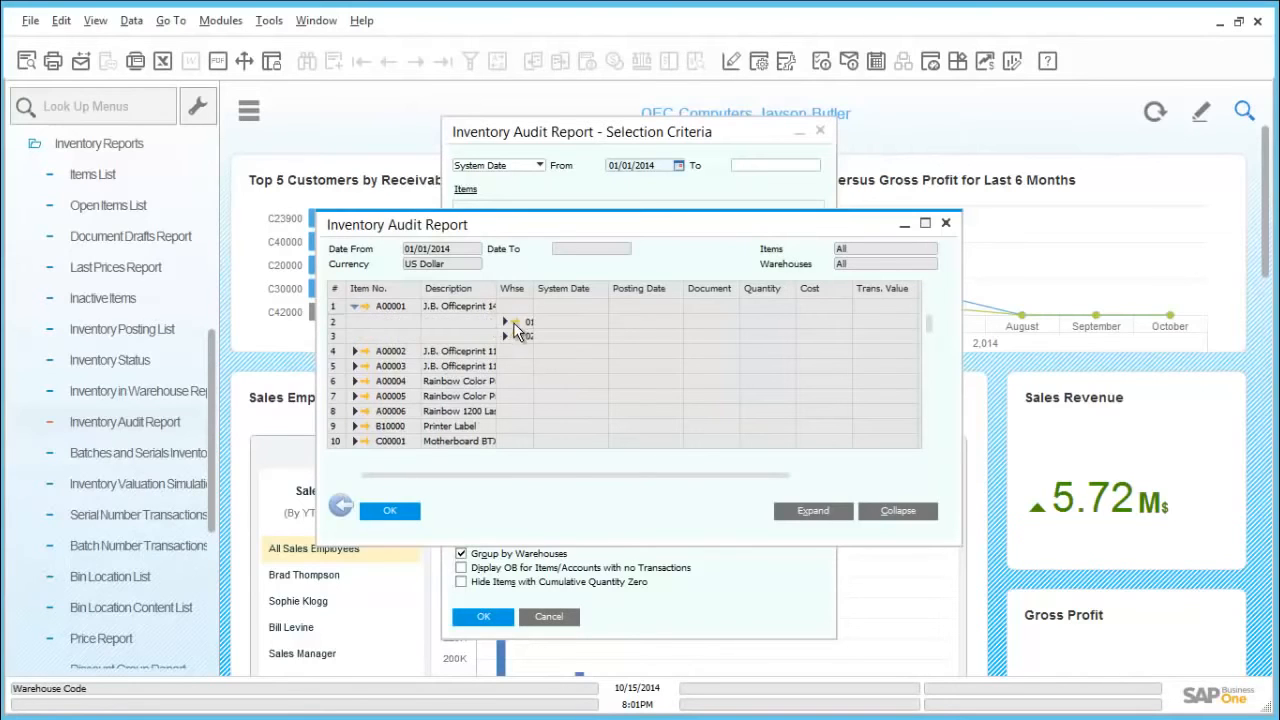
click(506, 321)
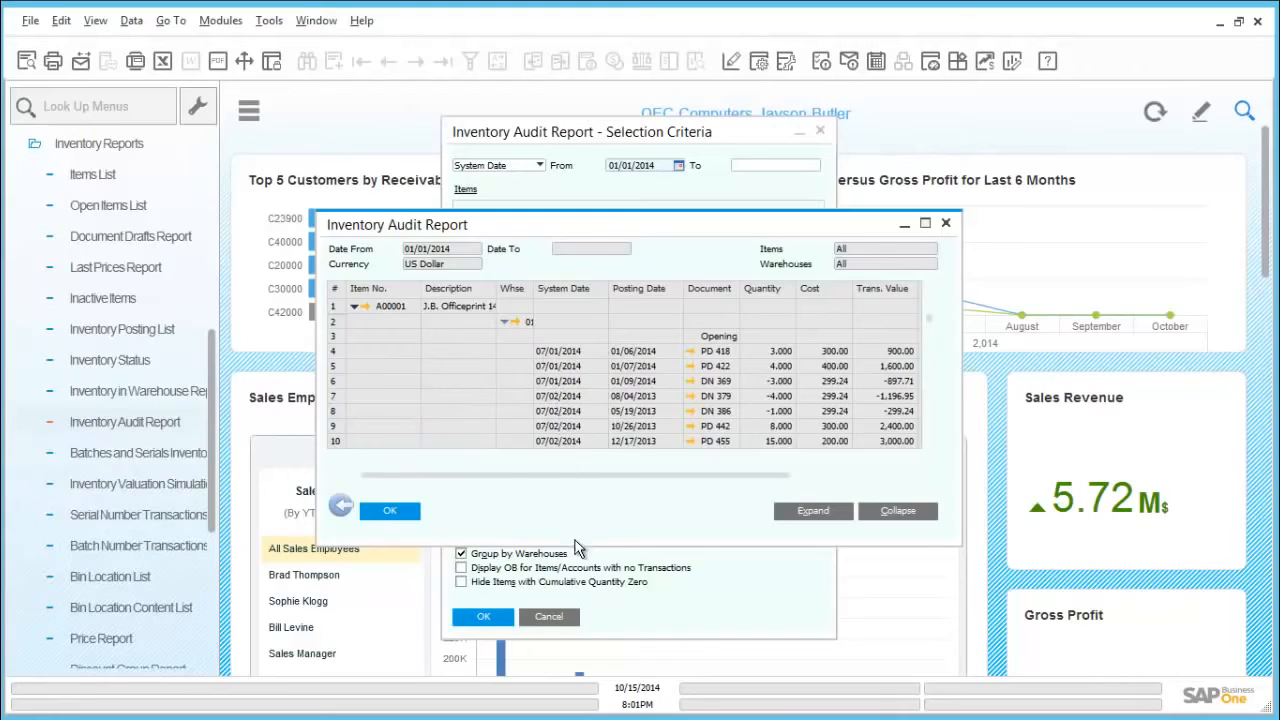
drag(575, 545, 573, 662)
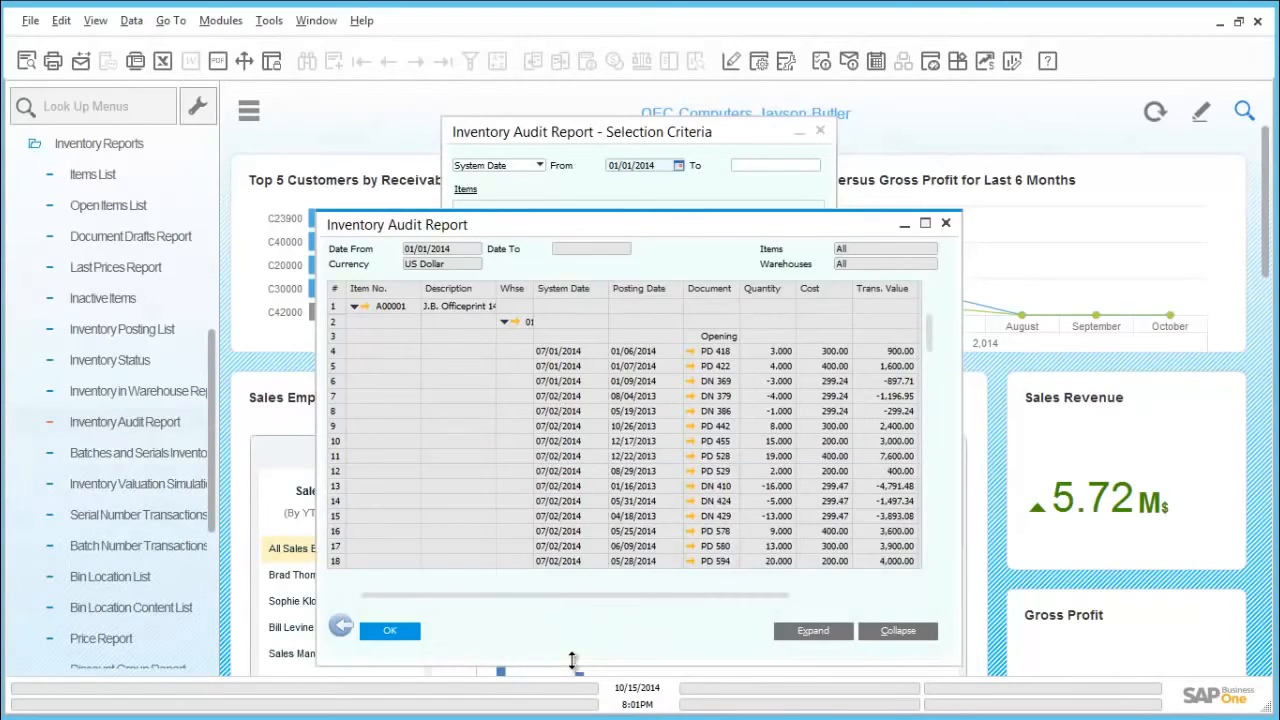
click(391, 631)
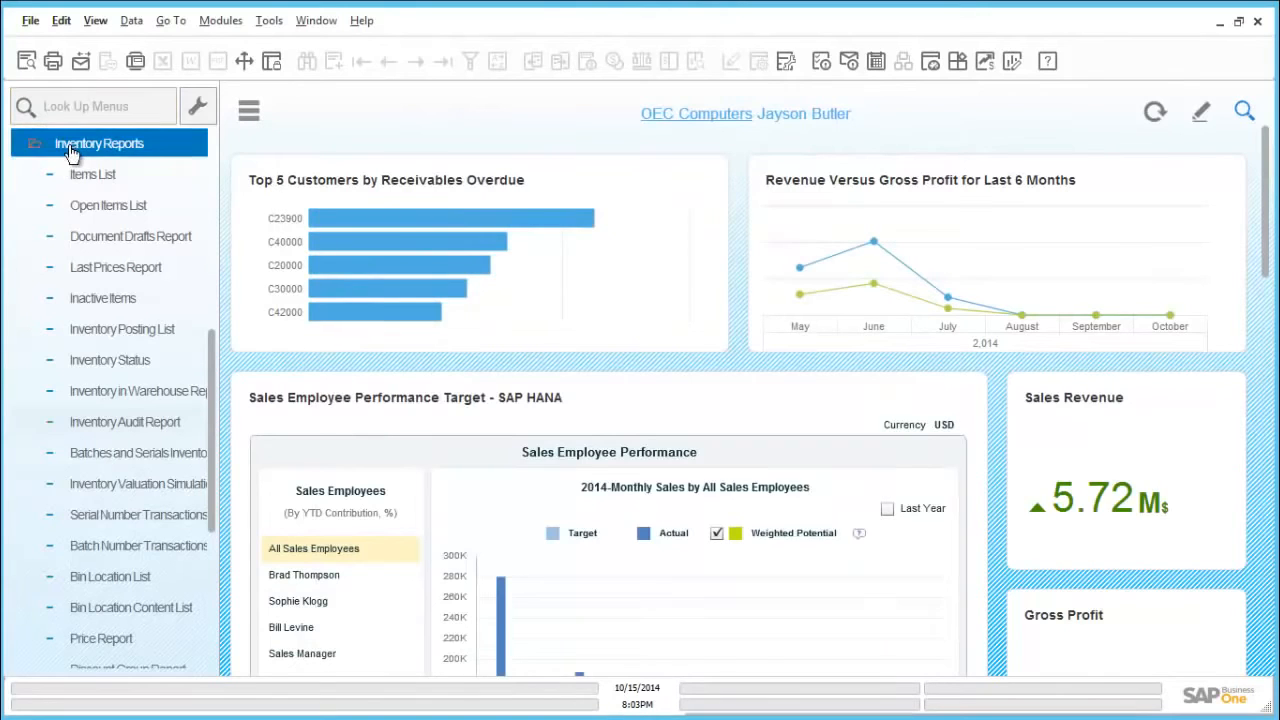
Step: Create an inventory transfer from warehouse 01 with West Cost Warehouse 02 as the destination
click(70, 148)
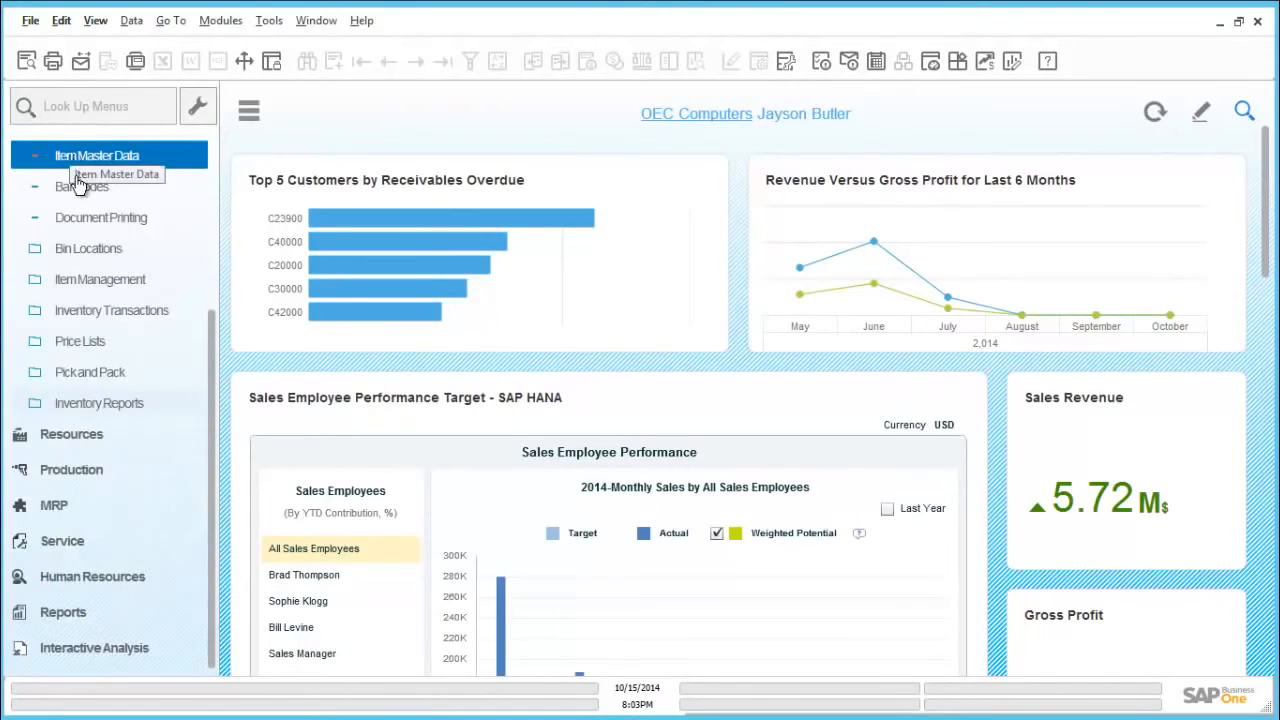
click(126, 312)
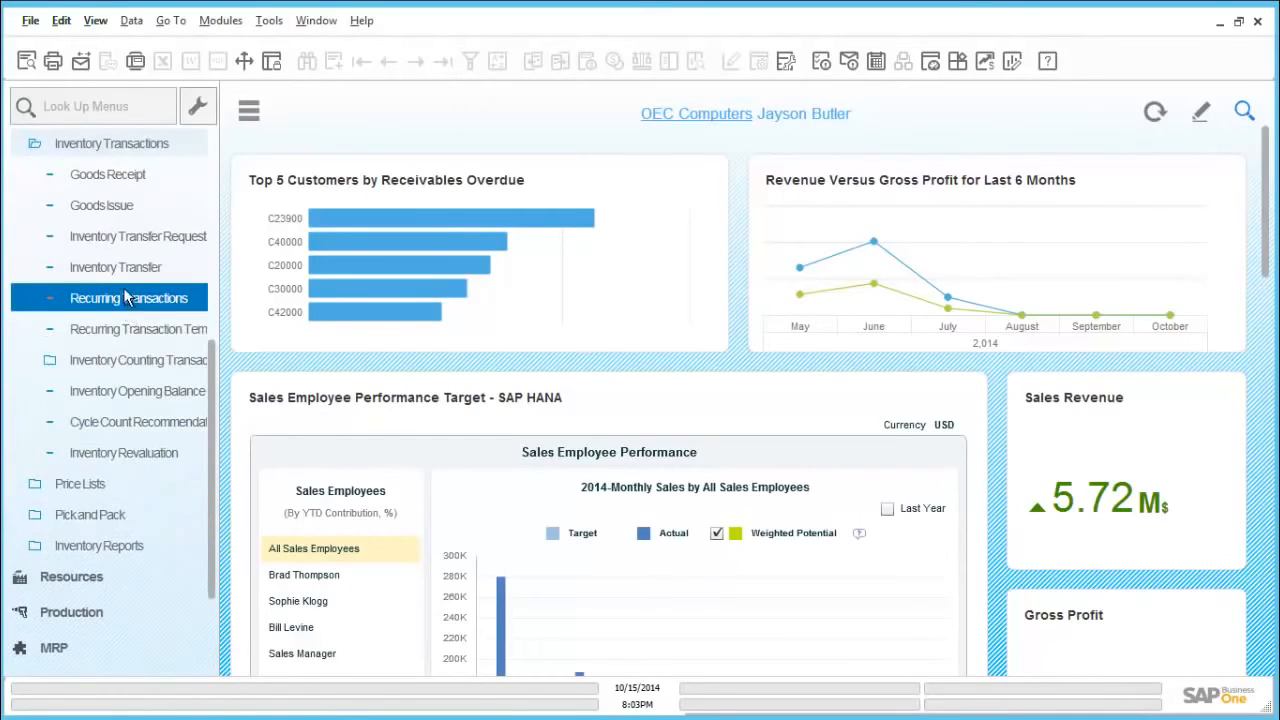
click(124, 270)
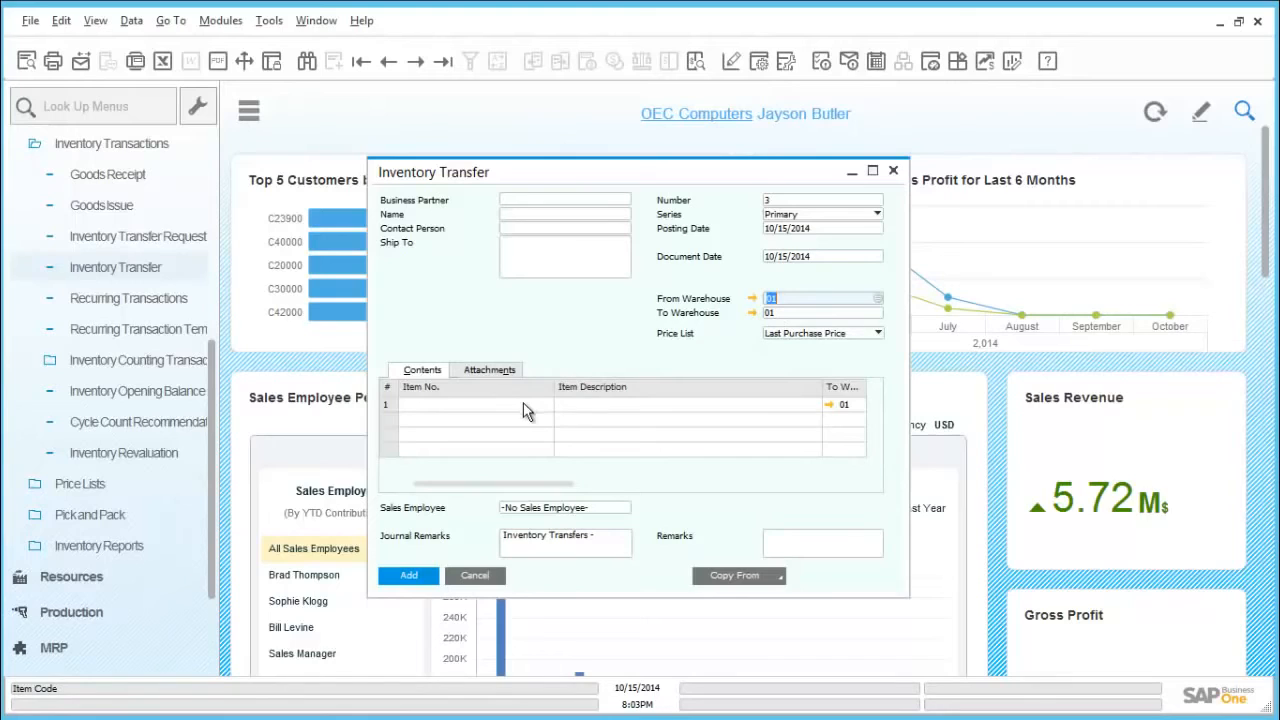
click(778, 313)
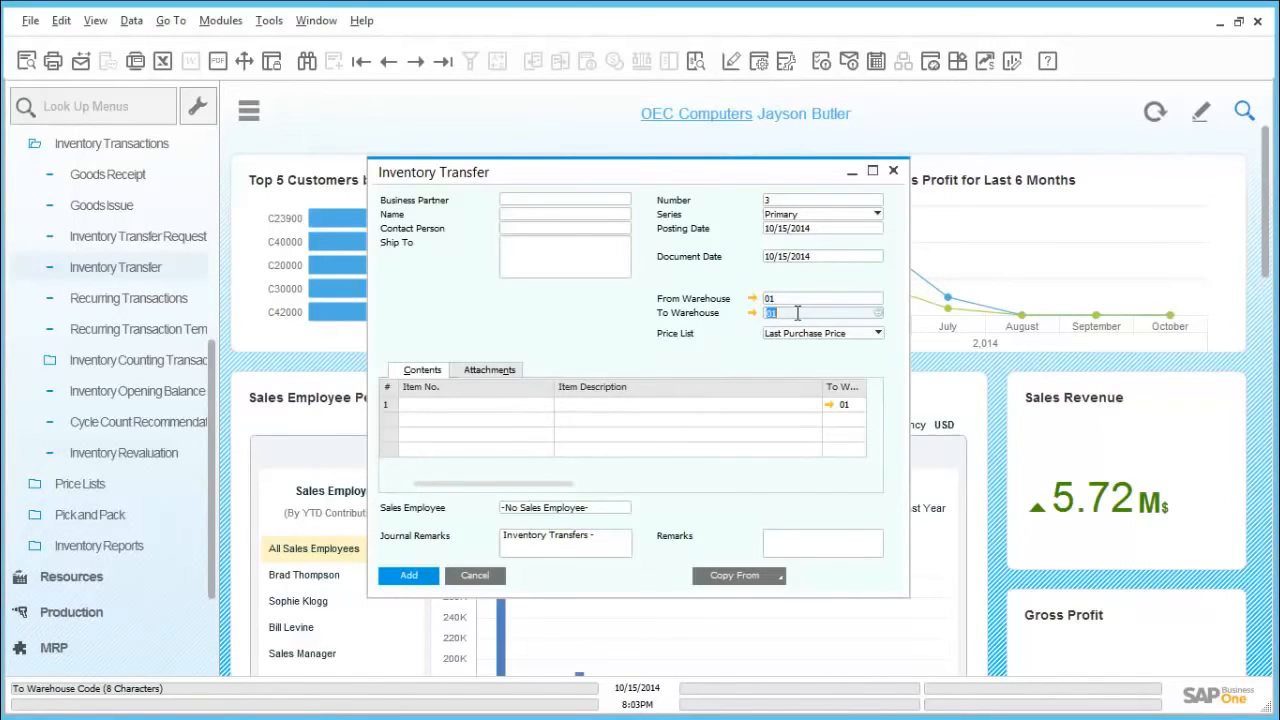
key(BackSpace)
key(Tab)
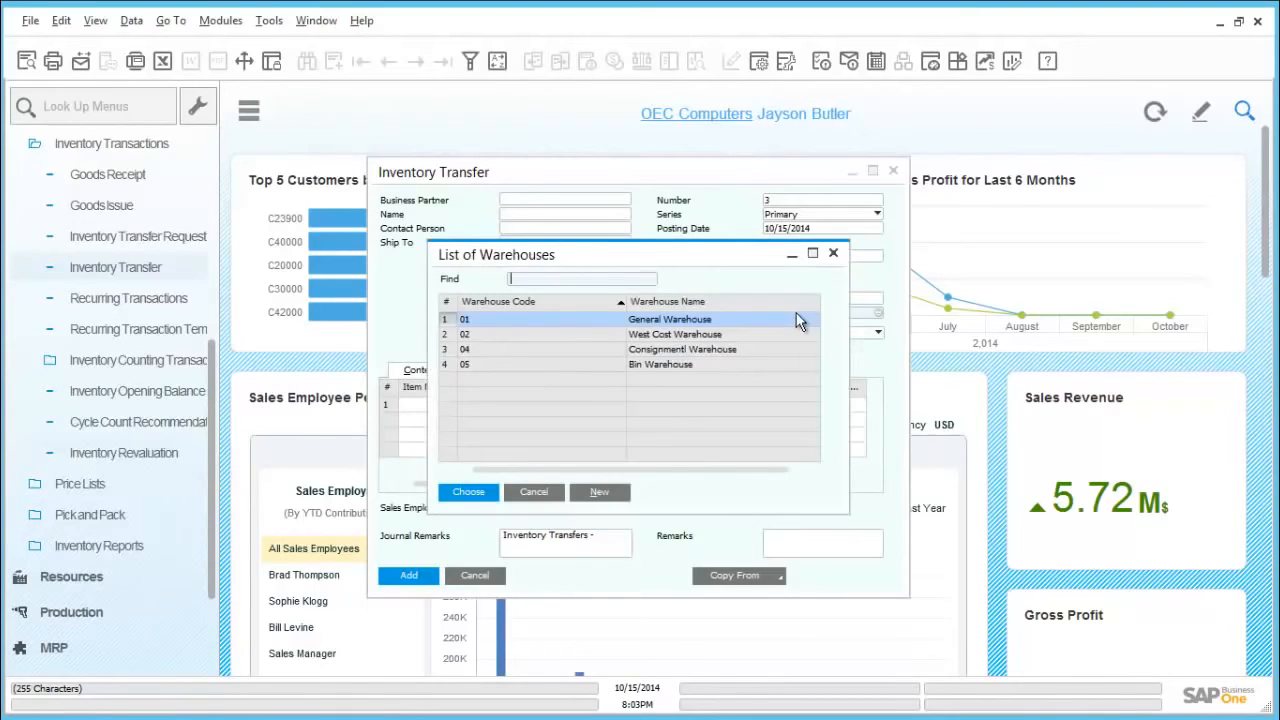
double_click(648, 342)
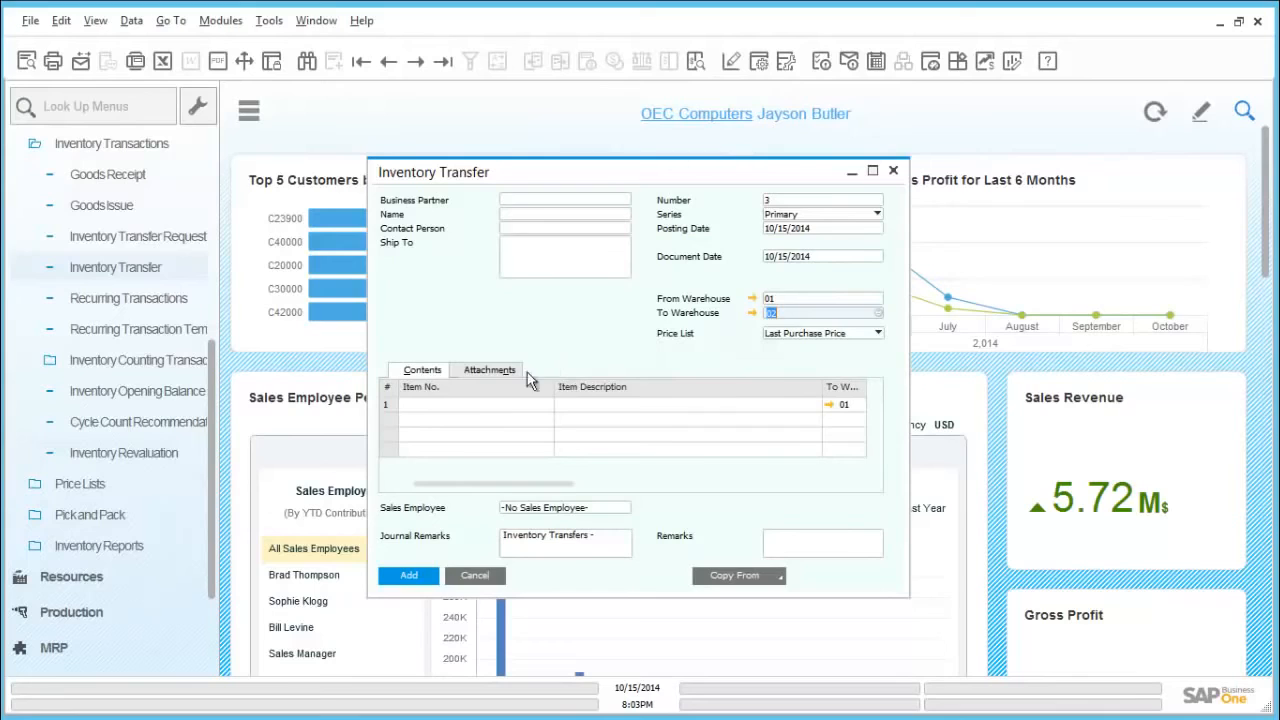
Step: Enter item A00006, Rainbow 1200 Laser Series, in the first row of the inventory transfer
click(498, 404)
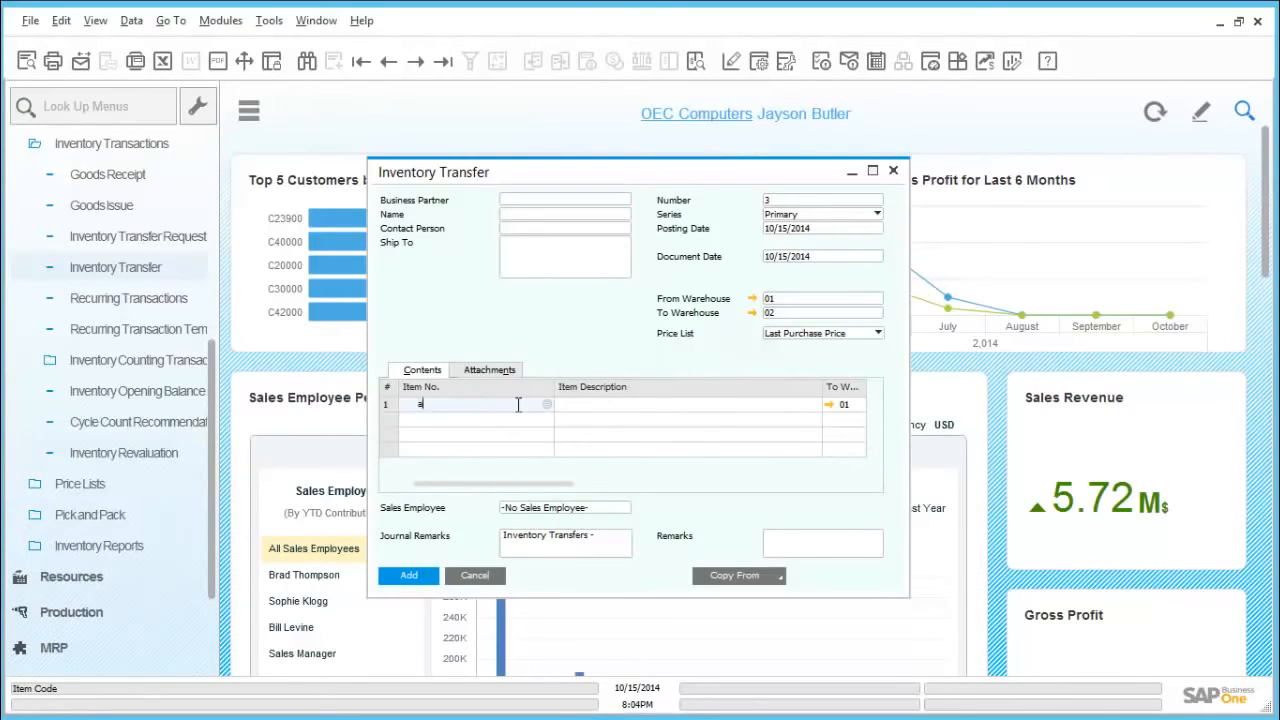
text(a00006)
key(Tab)
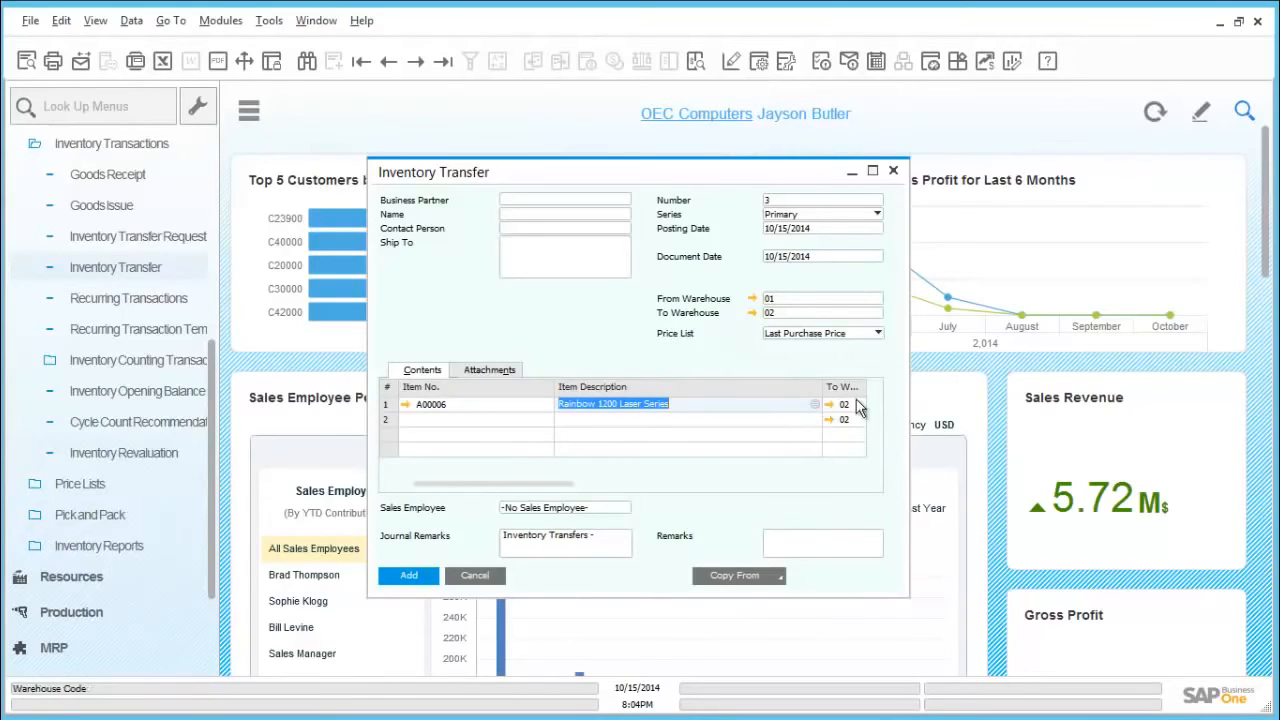
drag(559, 482, 464, 491)
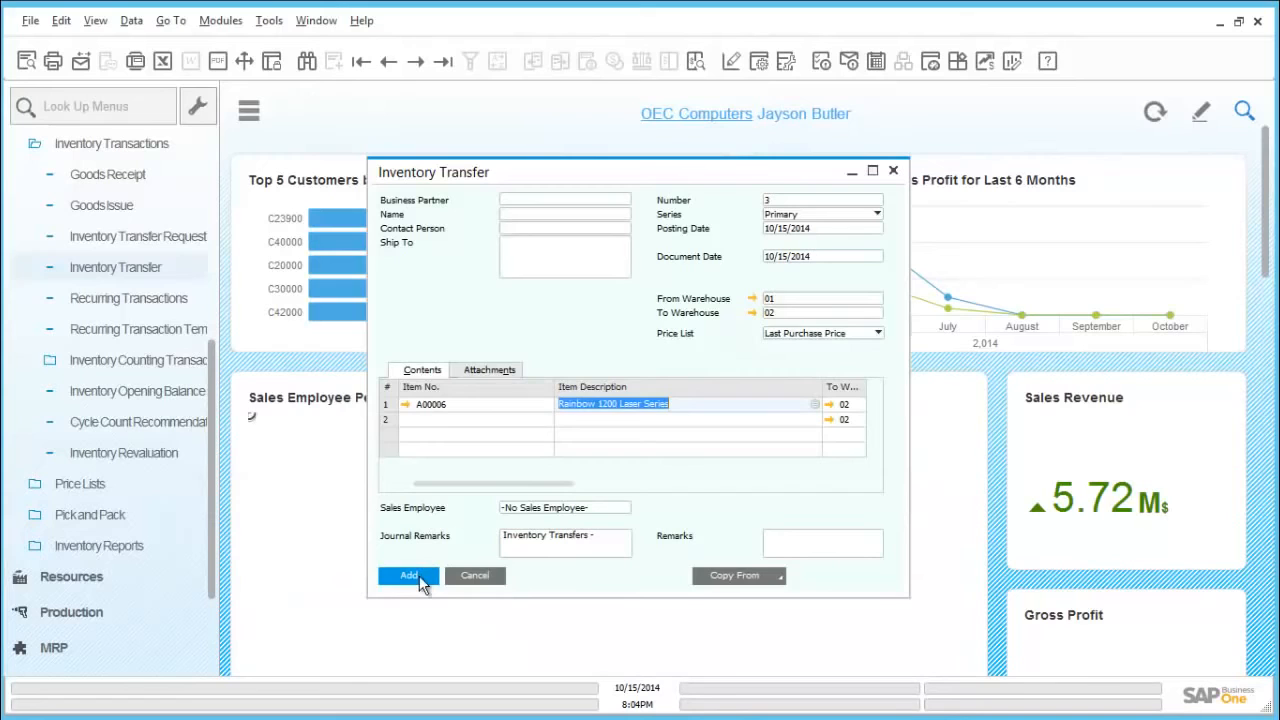
Step: Allocate serial number A6-000285 to the A00006 row of the transfer and save the serial number selection
click(419, 575)
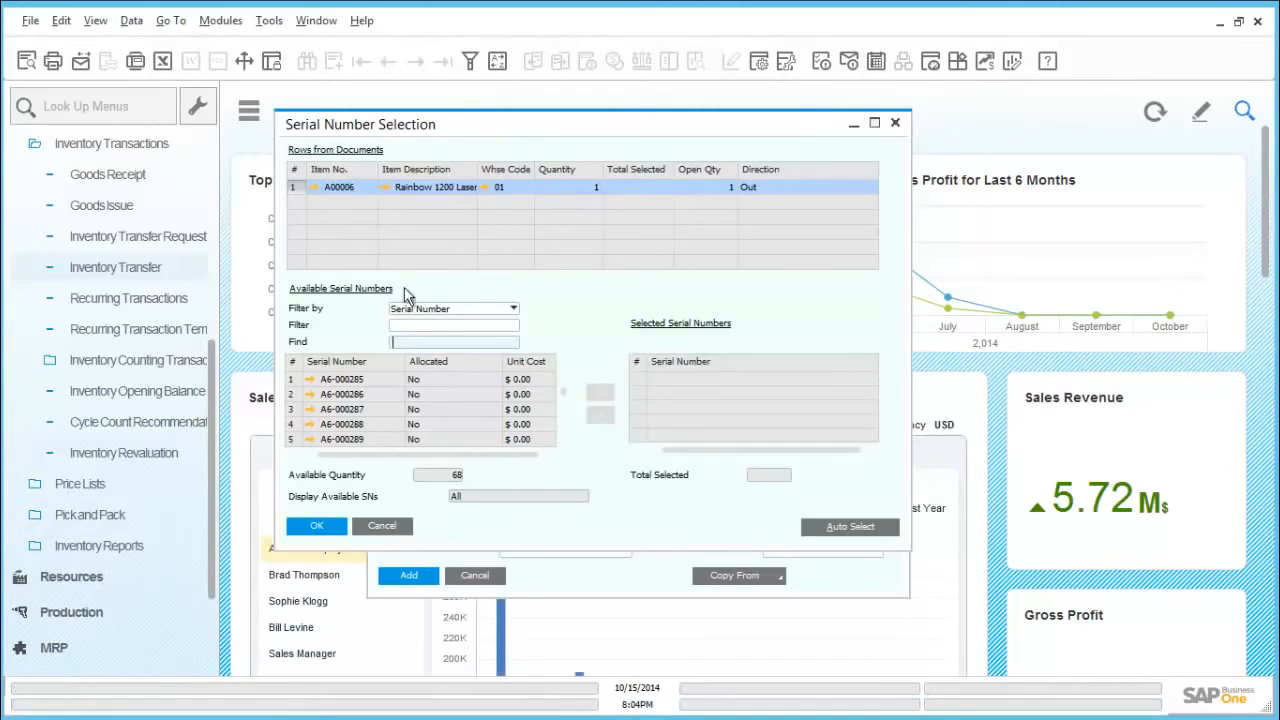
click(358, 380)
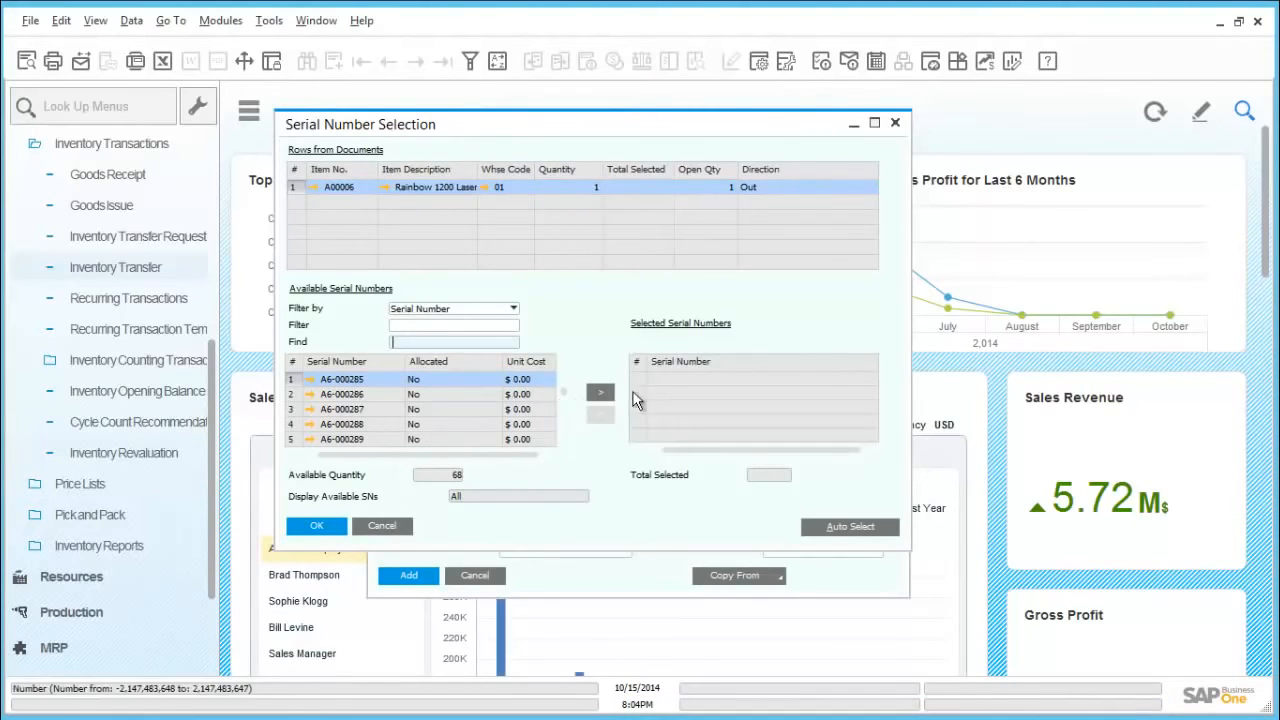
click(604, 391)
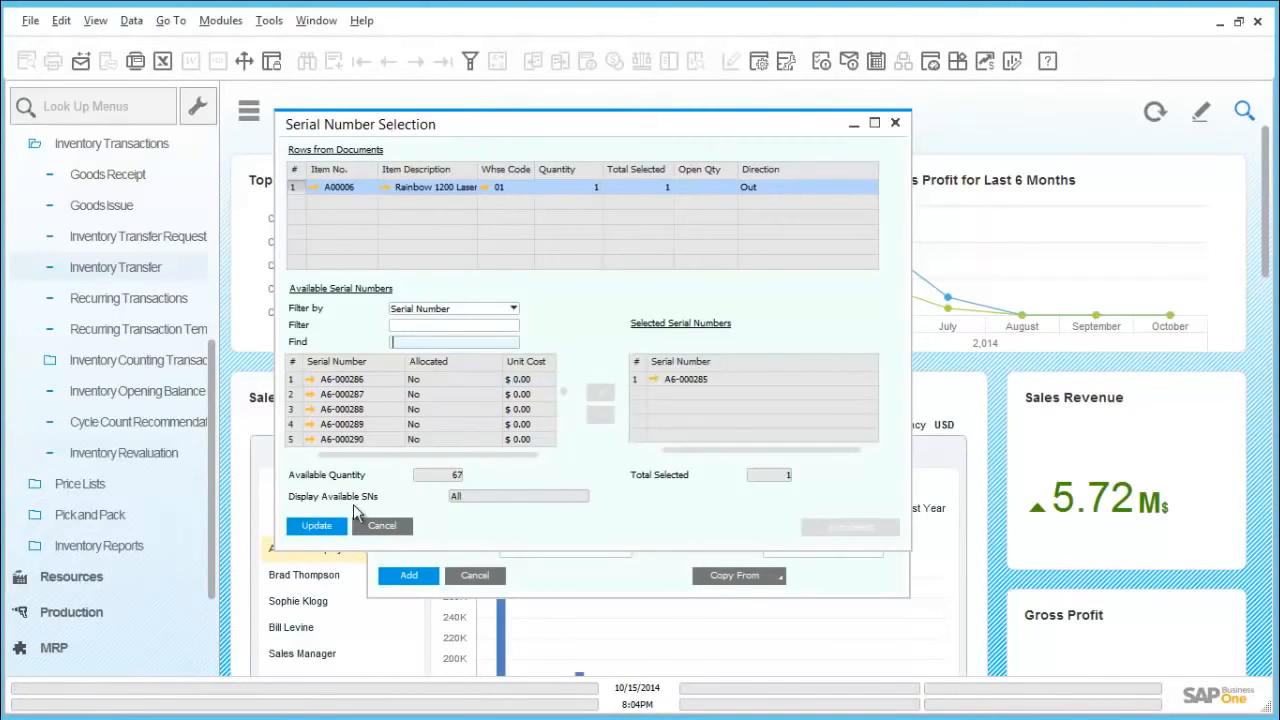
click(316, 526)
click(336, 529)
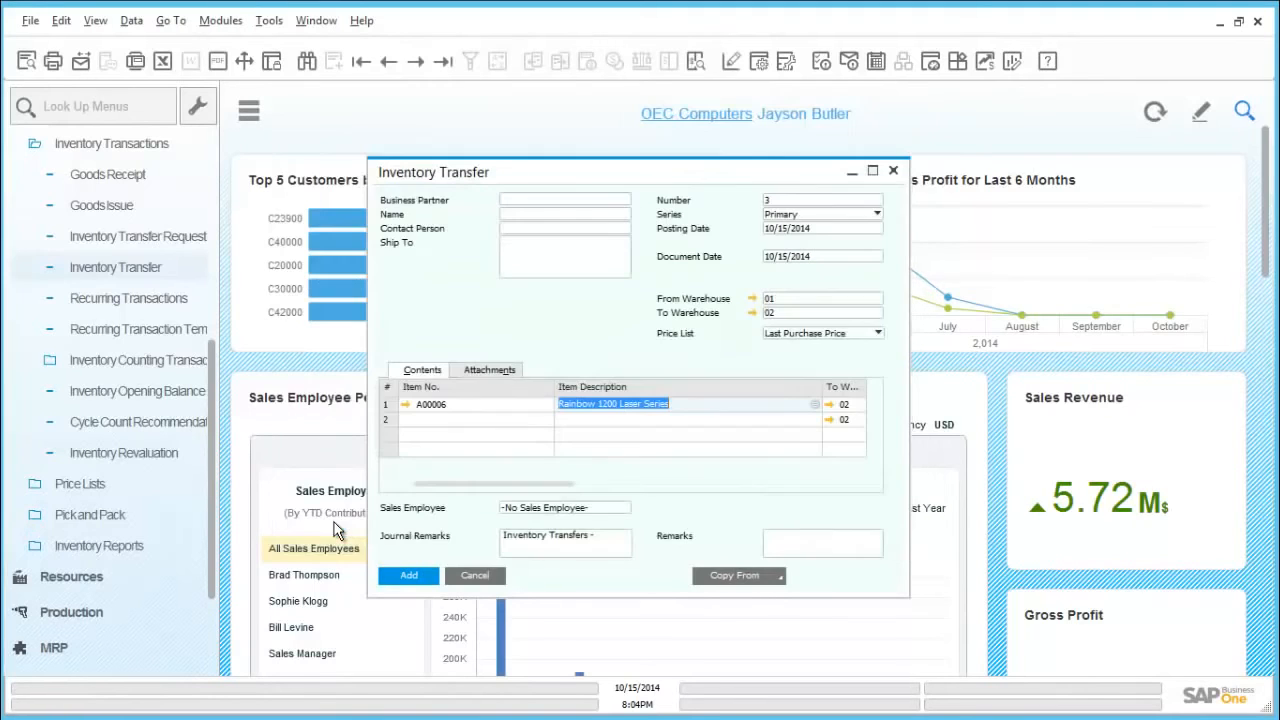
Step: Add the inventory transfer as a permanent document and close the transfer form
click(422, 583)
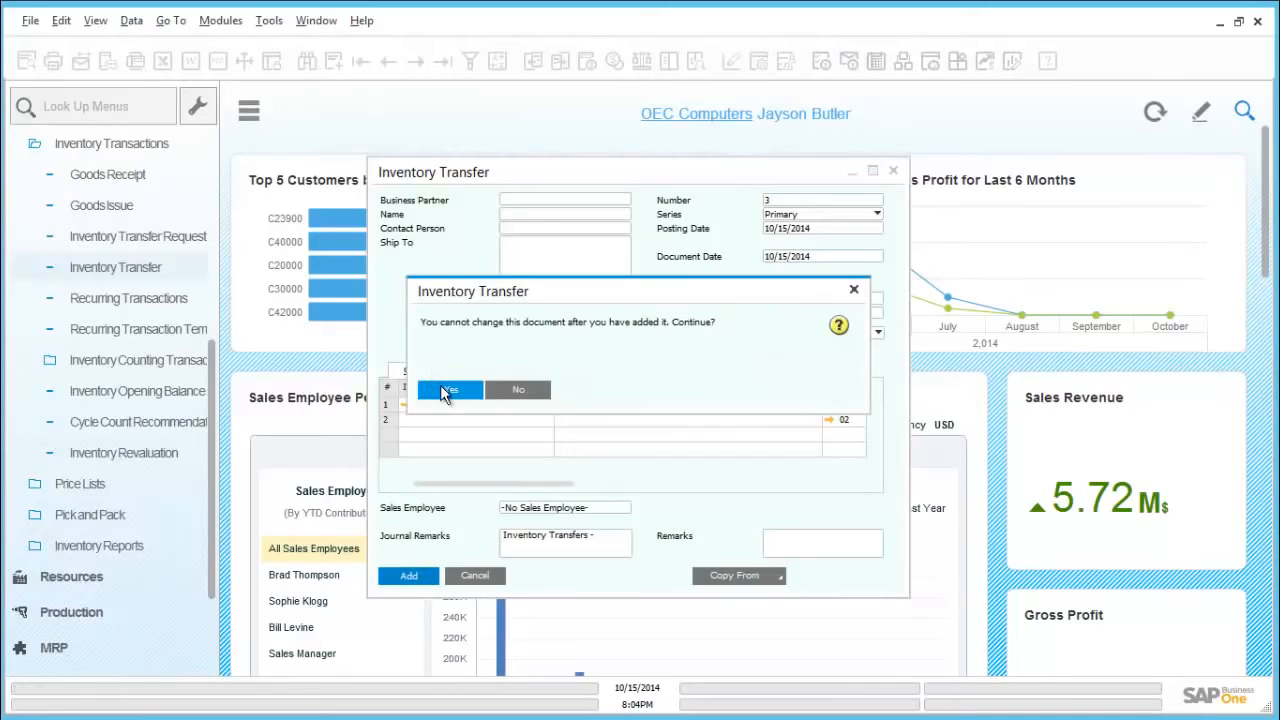
click(445, 392)
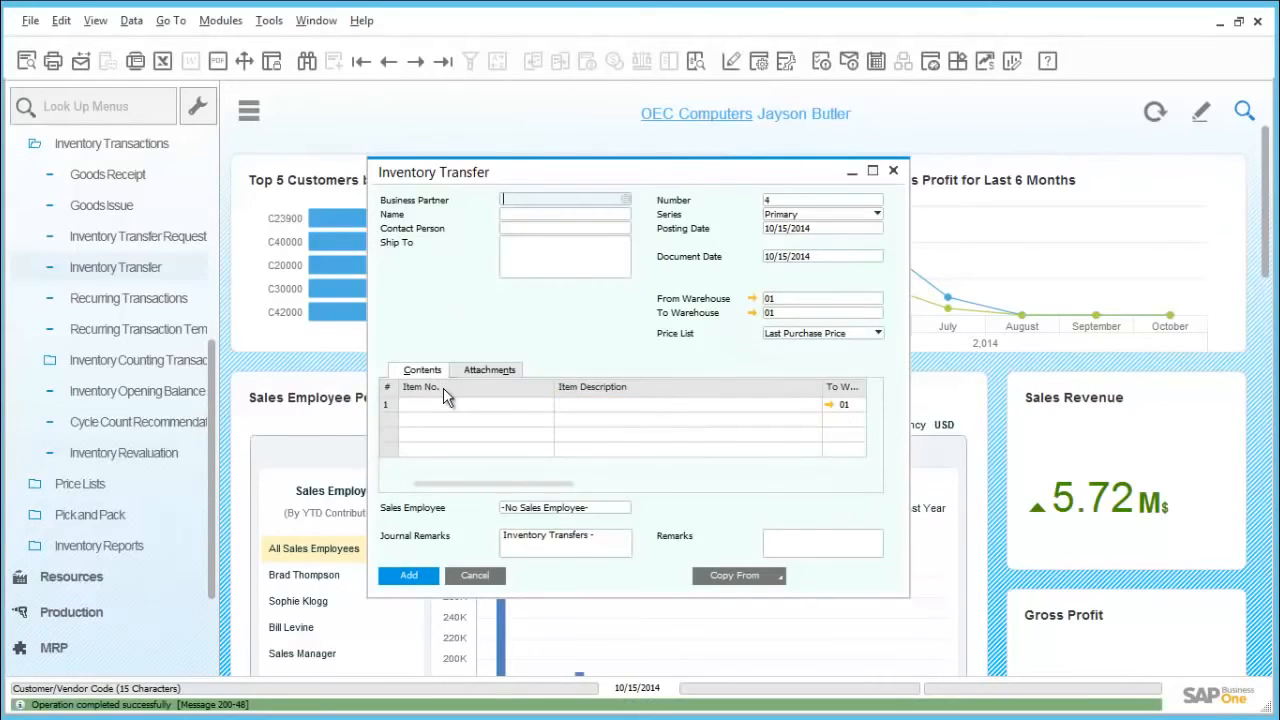
click(475, 576)
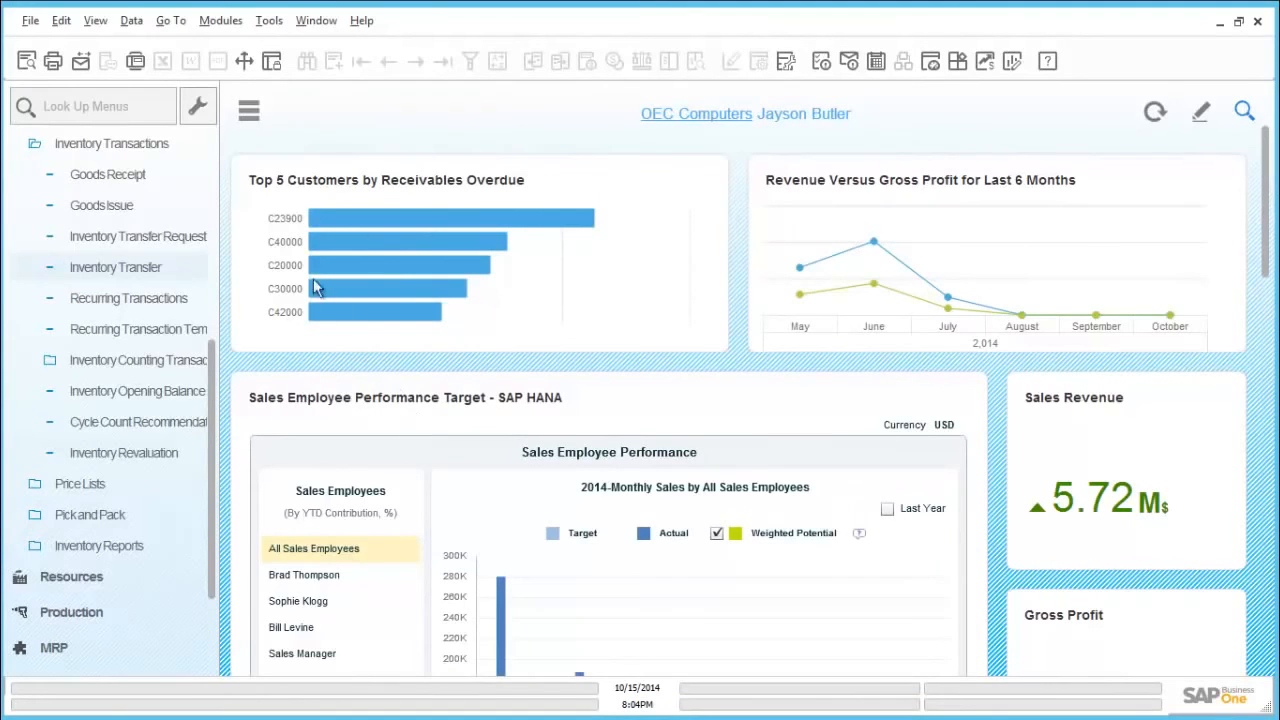
Step: Open the inventory price lists and display the item prices of the Regular Sales Price list
drag(216, 358, 220, 275)
click(175, 325)
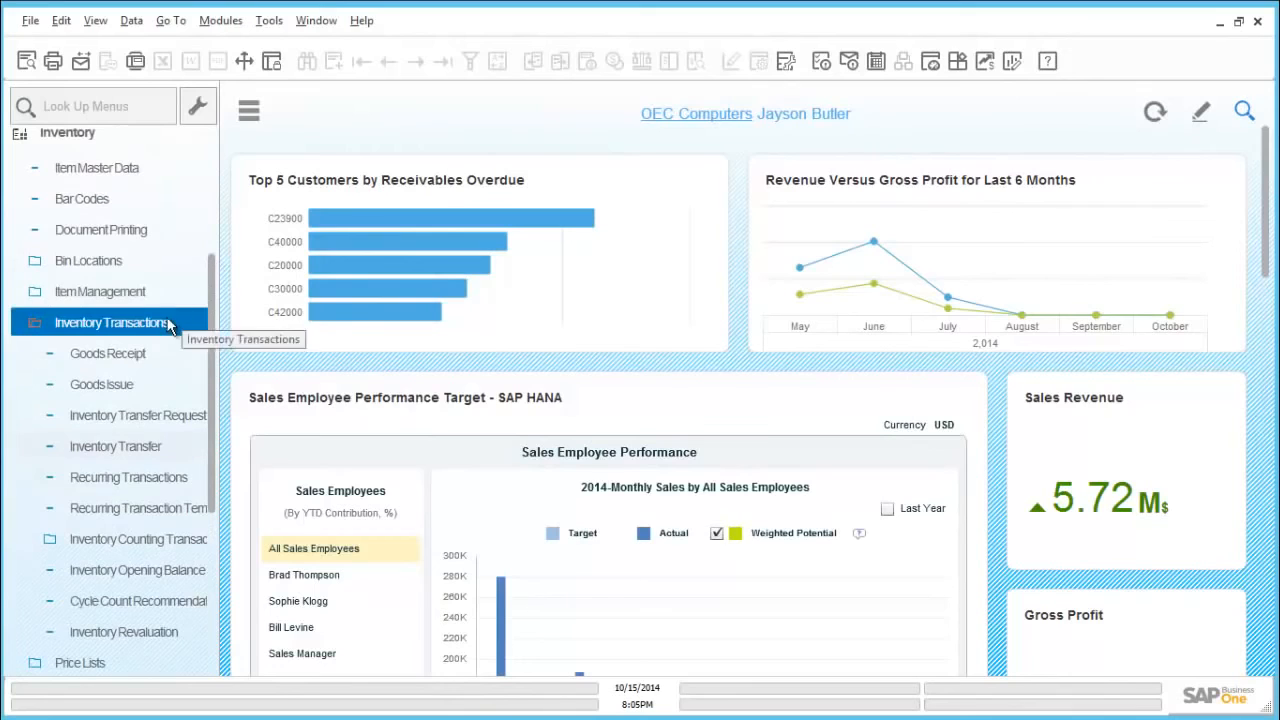
click(140, 167)
click(136, 145)
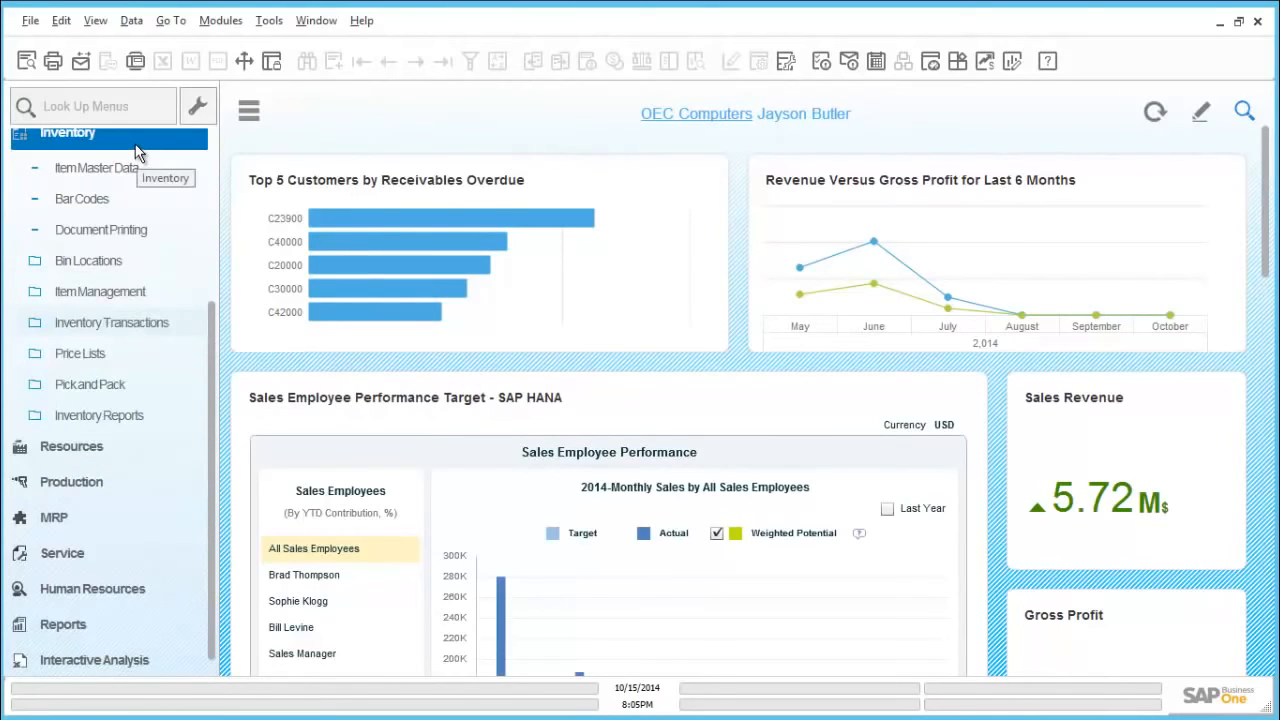
click(138, 262)
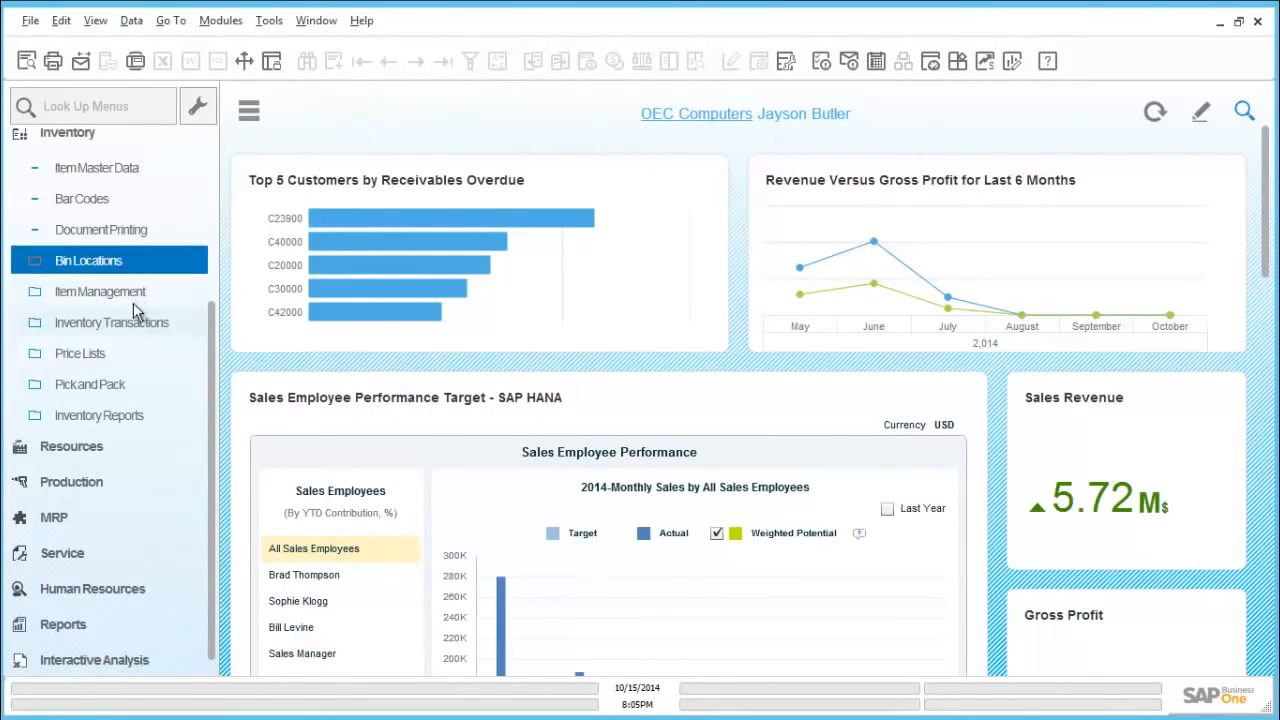
click(125, 354)
click(125, 355)
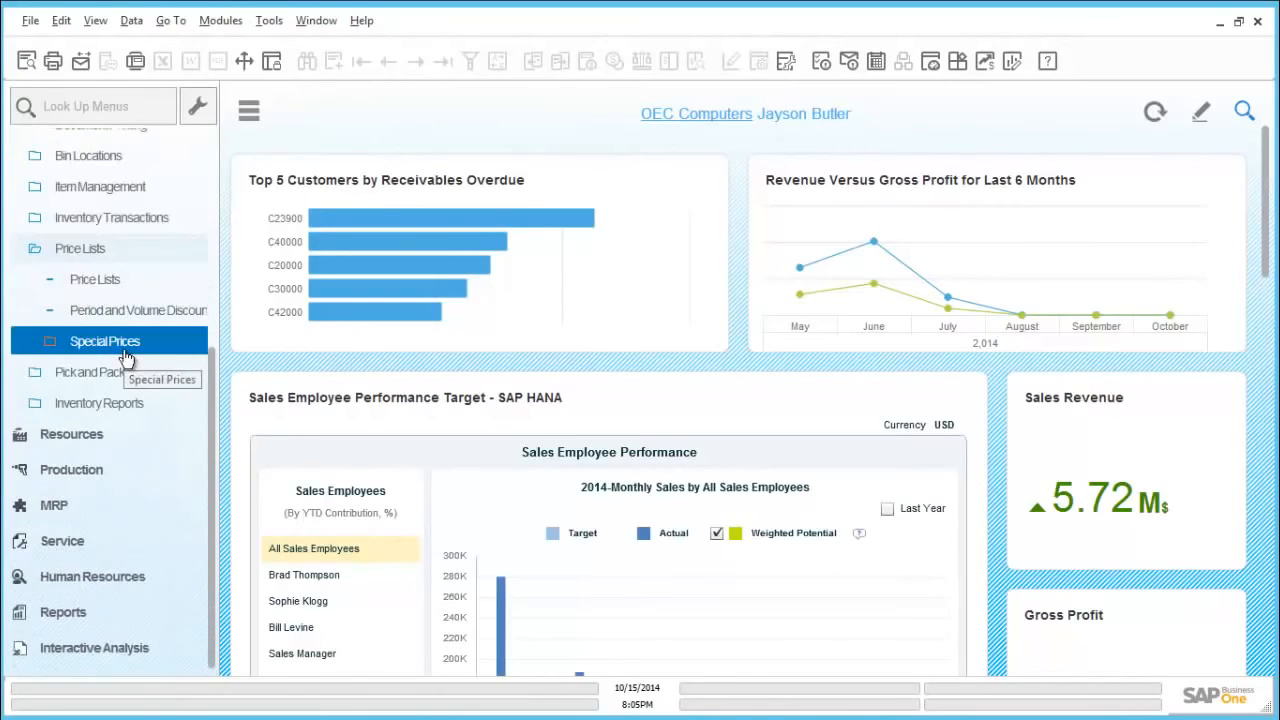
click(125, 290)
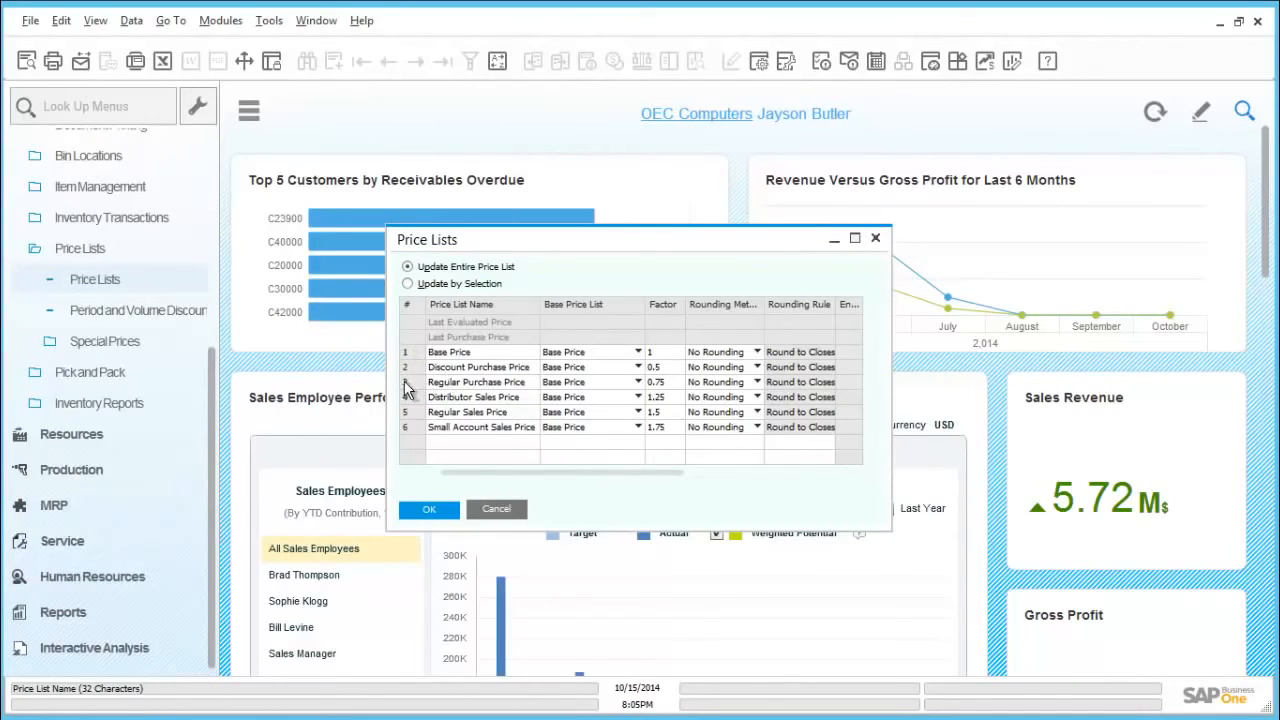
double_click(410, 418)
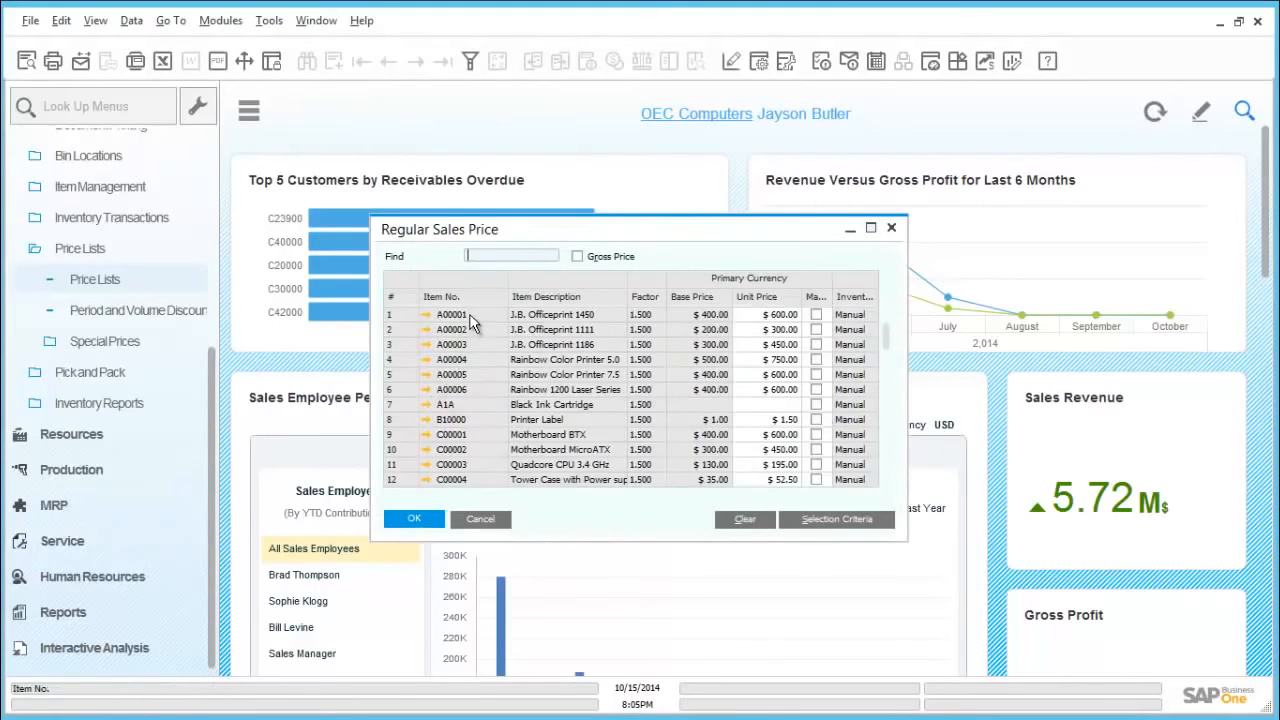
Step: Open item A00001's master data from the price list, set its Base Price unit price to 390, update and close the record
click(757, 318)
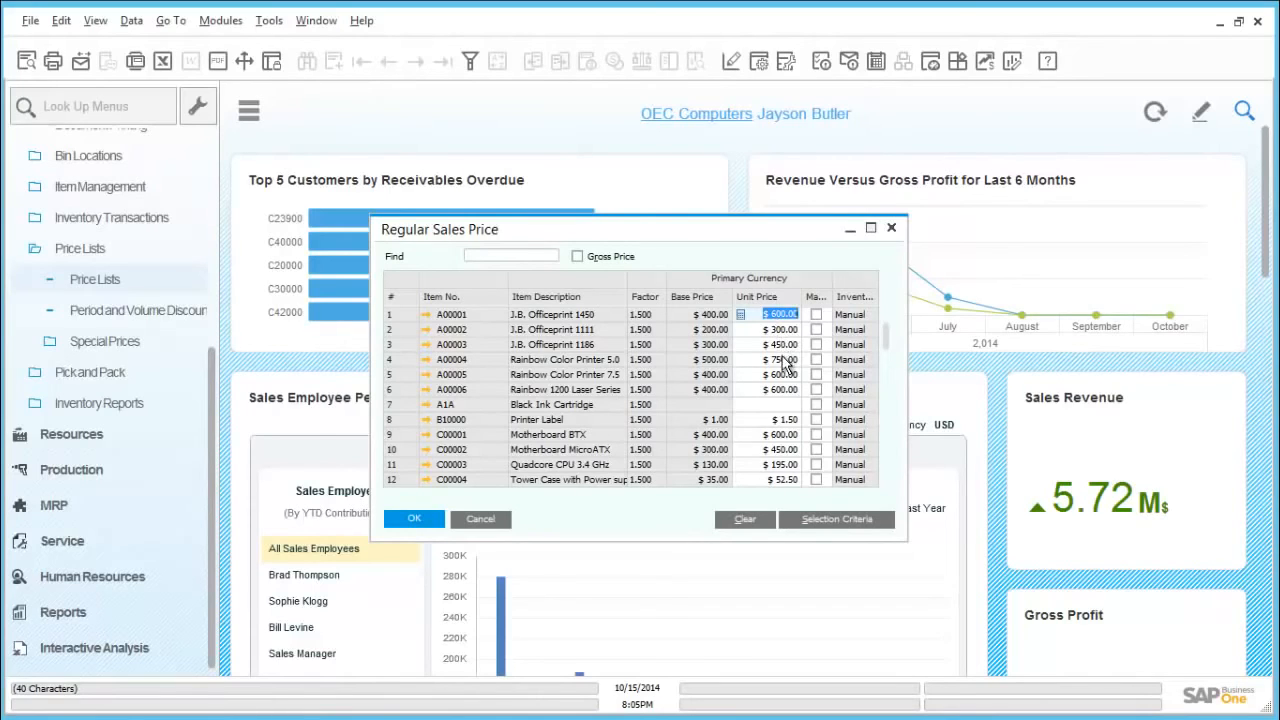
click(785, 360)
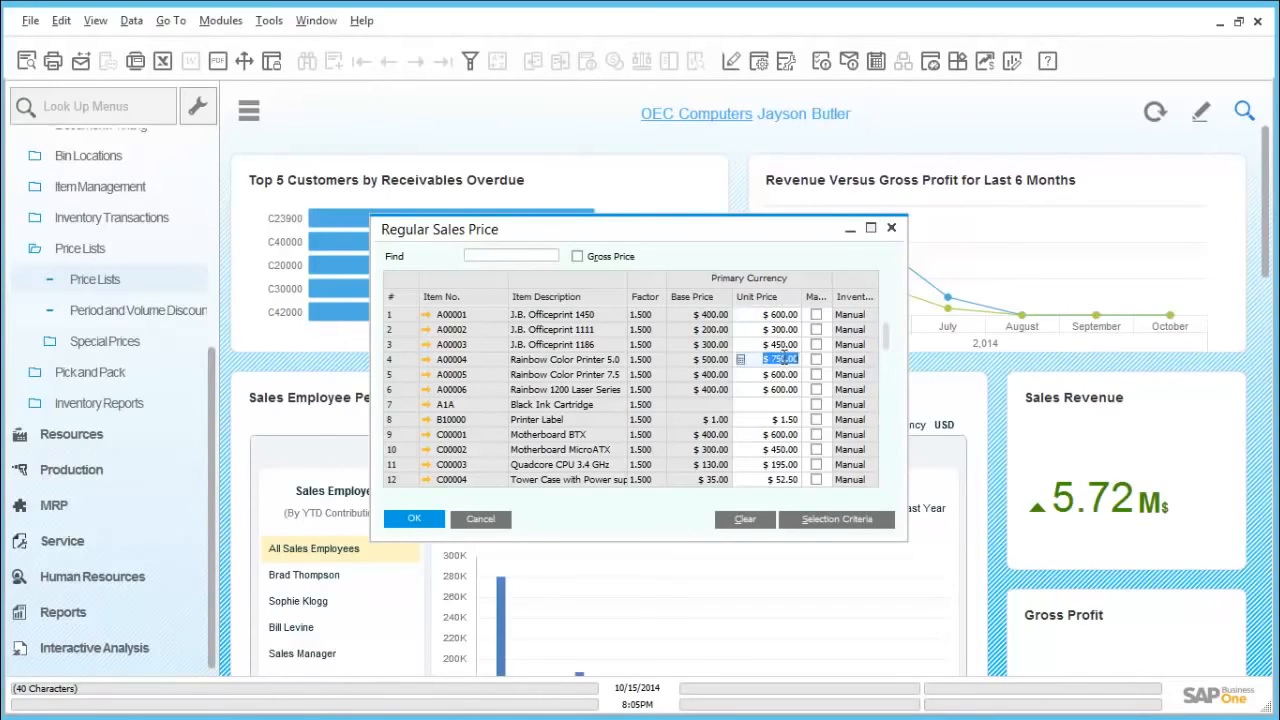
click(427, 315)
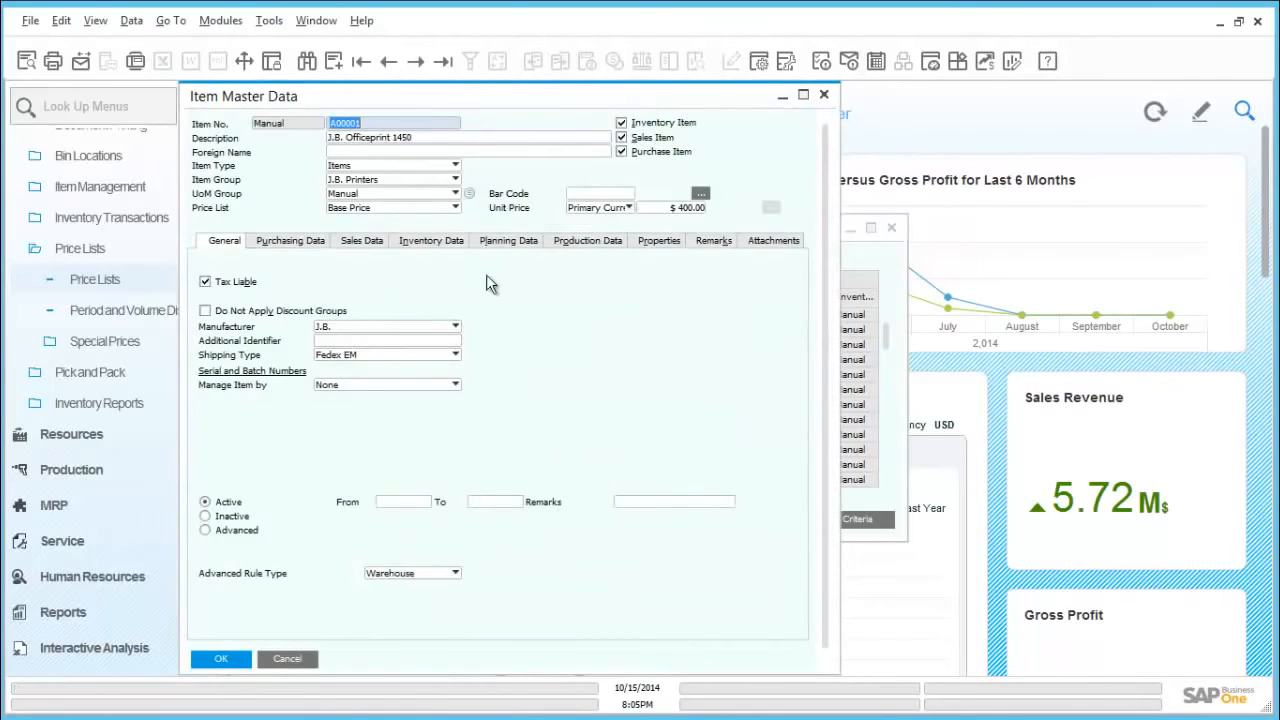
click(698, 208)
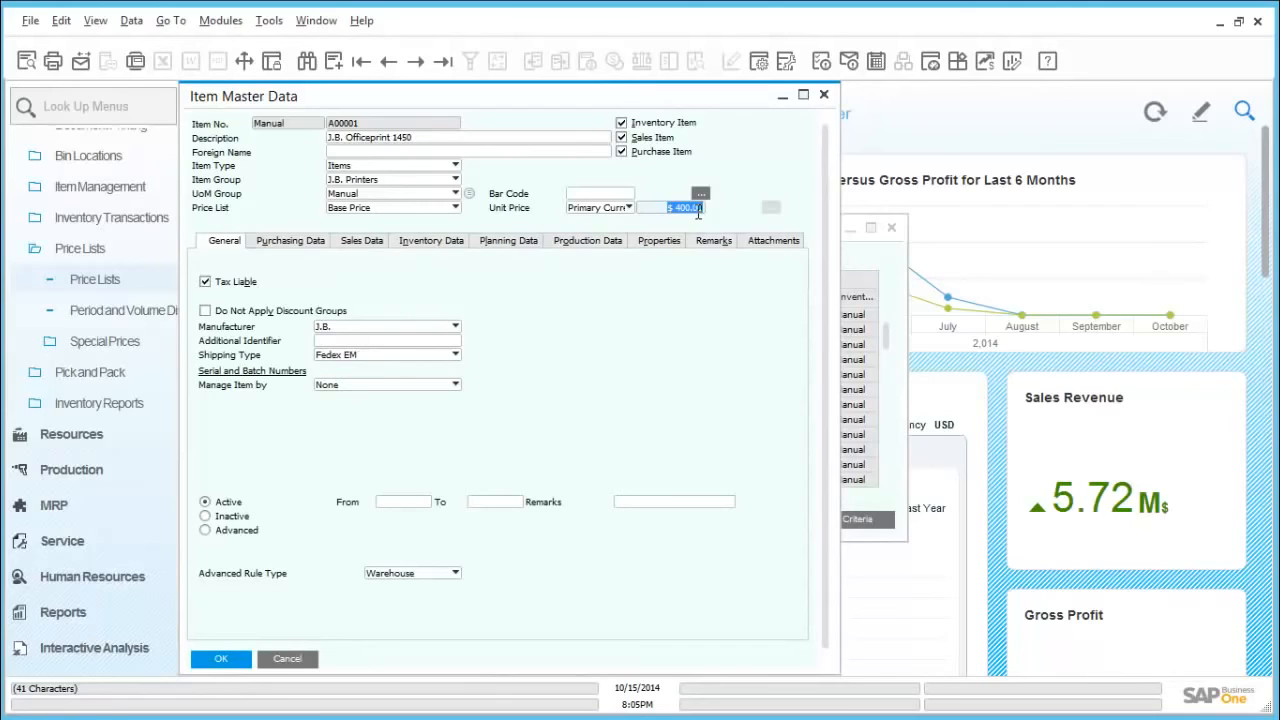
text(390)
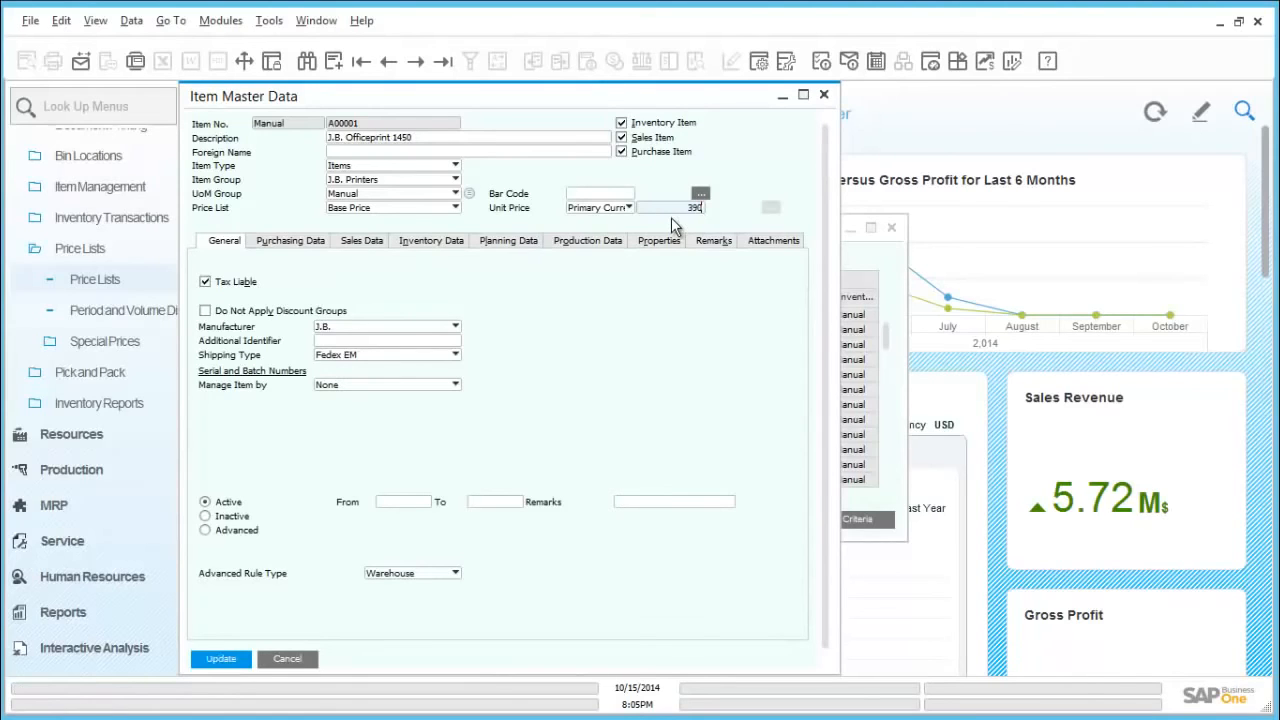
key(Tab)
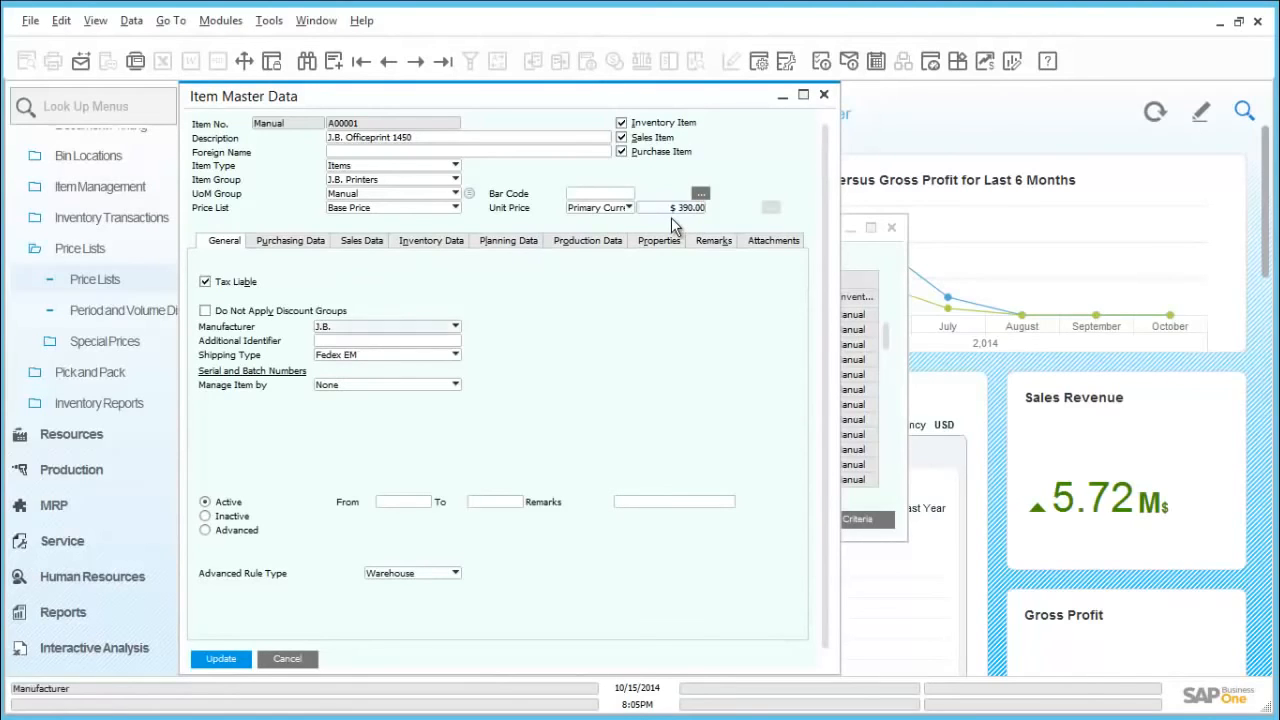
click(226, 661)
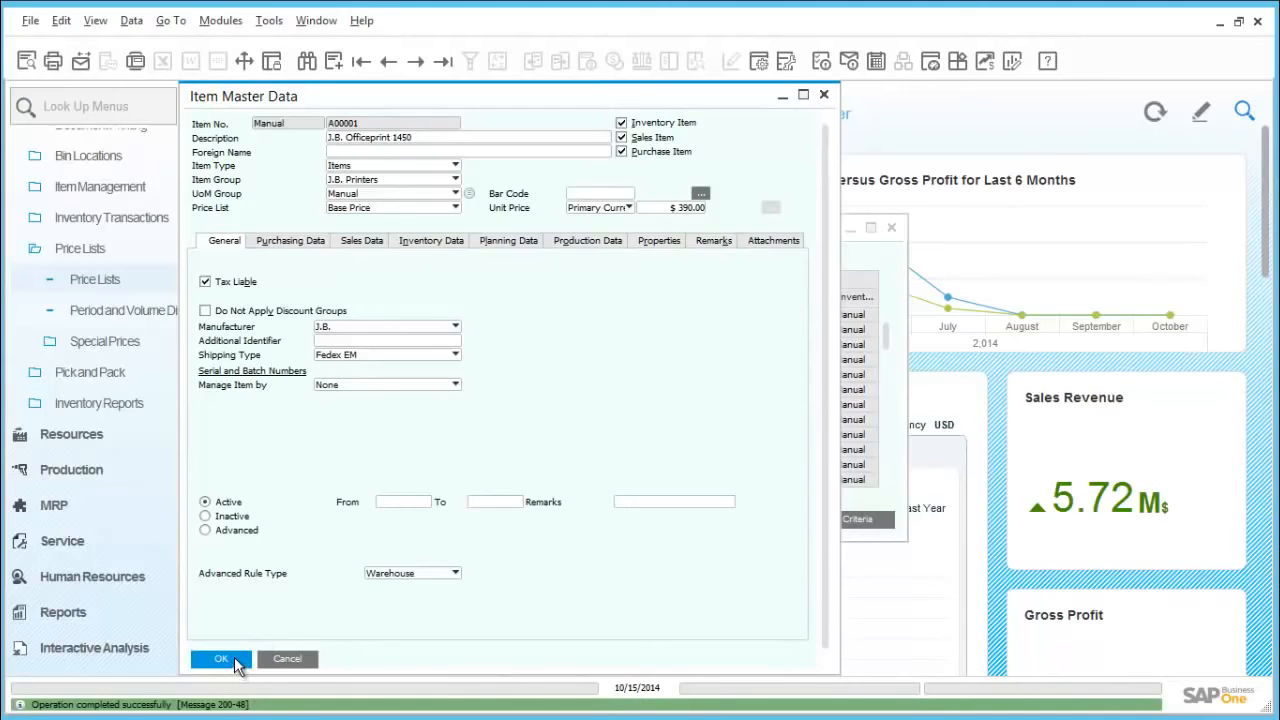
click(234, 662)
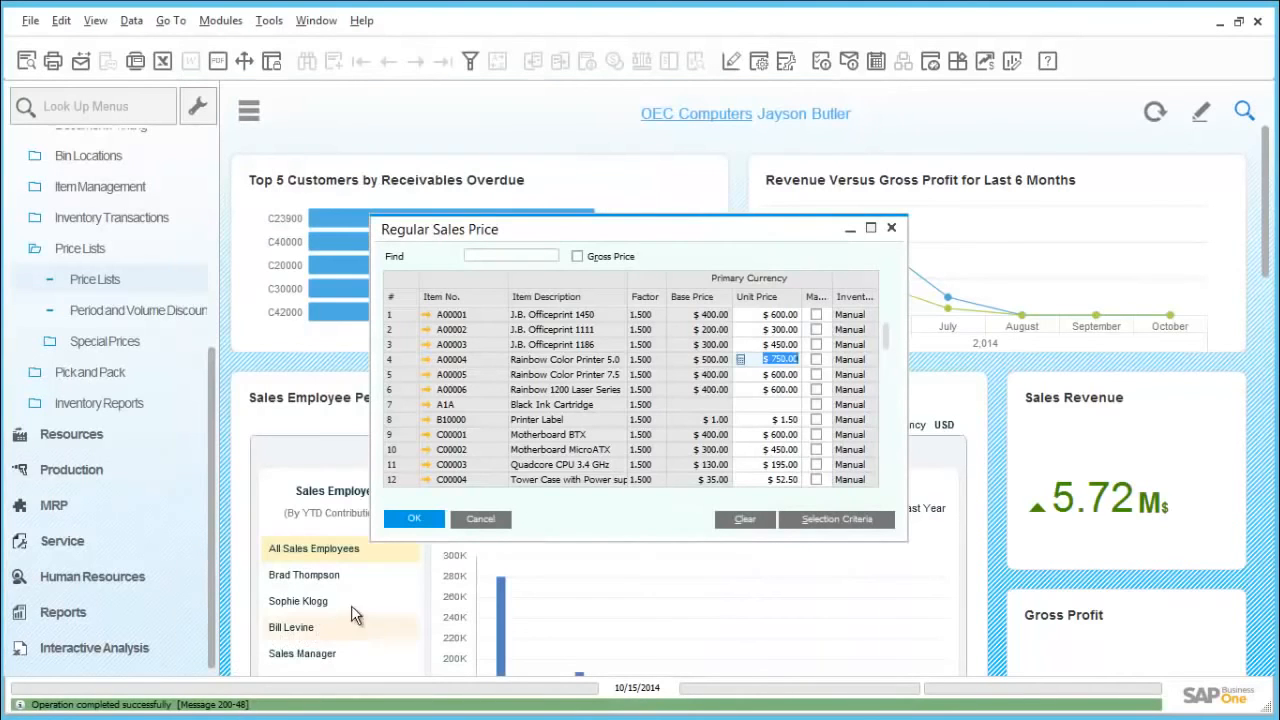
Step: Reopen the Regular Sales Price list to check the recalculated price of A00001, and close the price lists
click(466, 519)
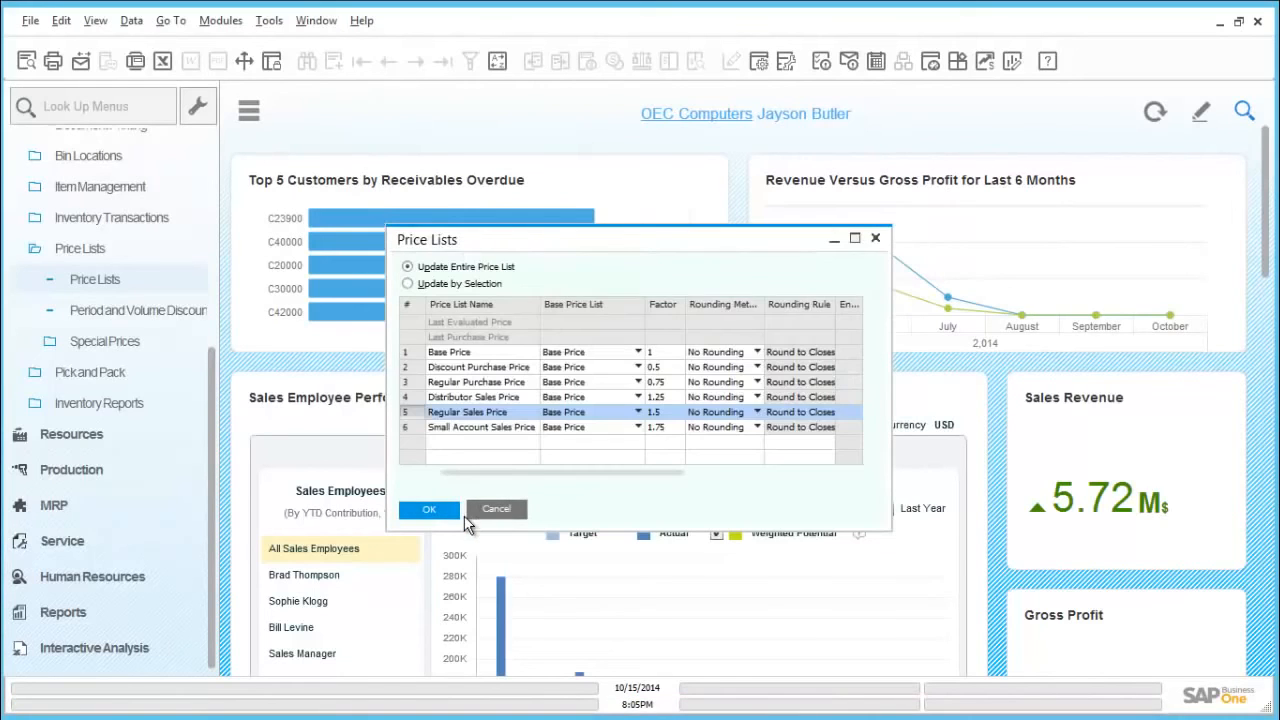
double_click(411, 413)
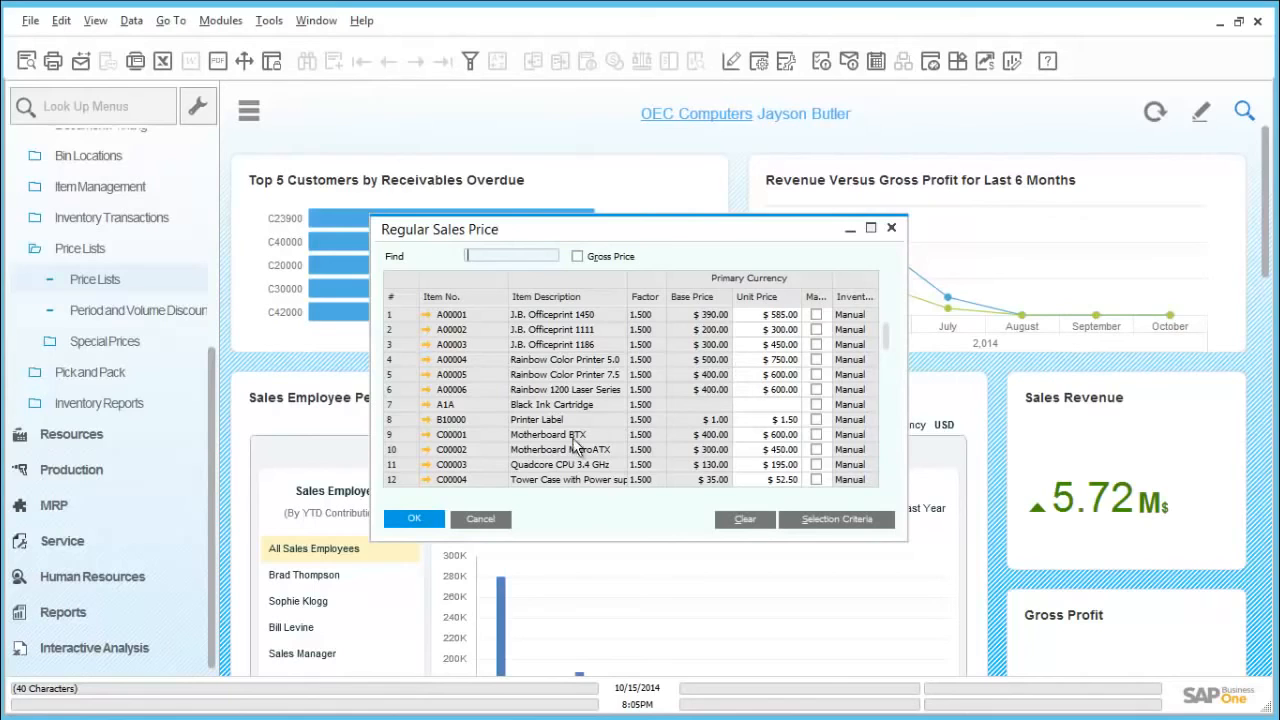
click(424, 516)
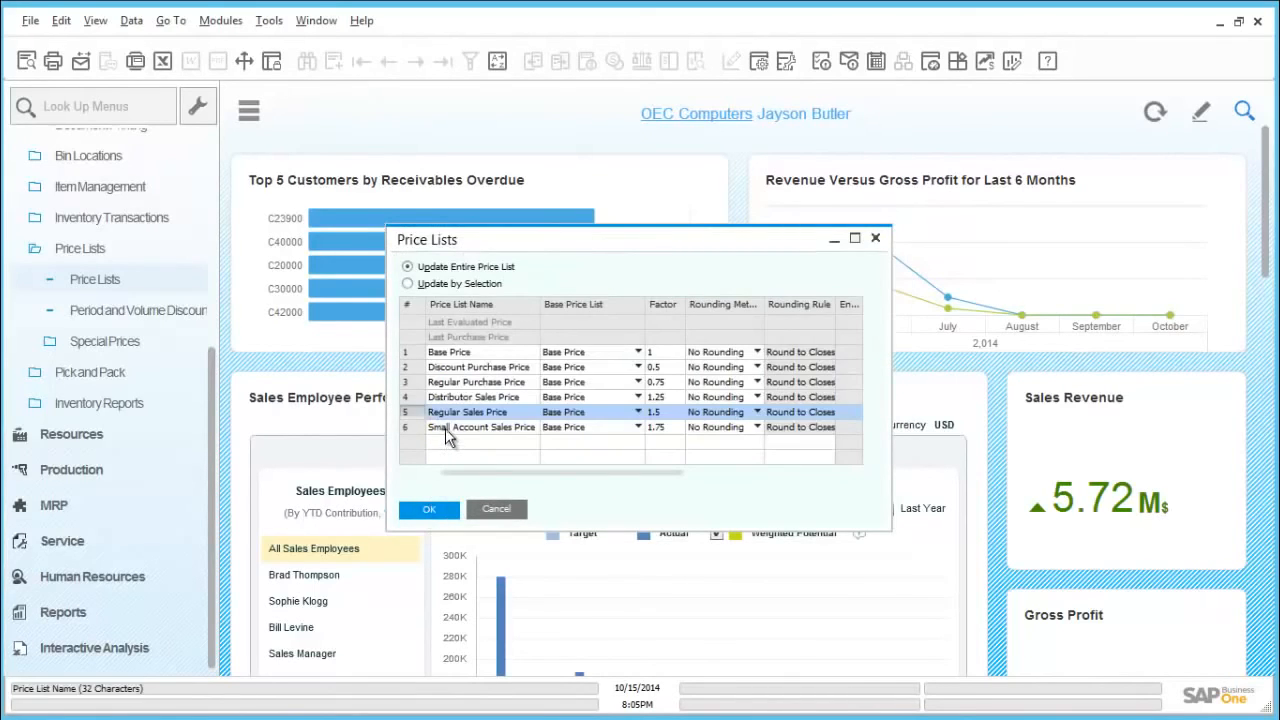
click(496, 510)
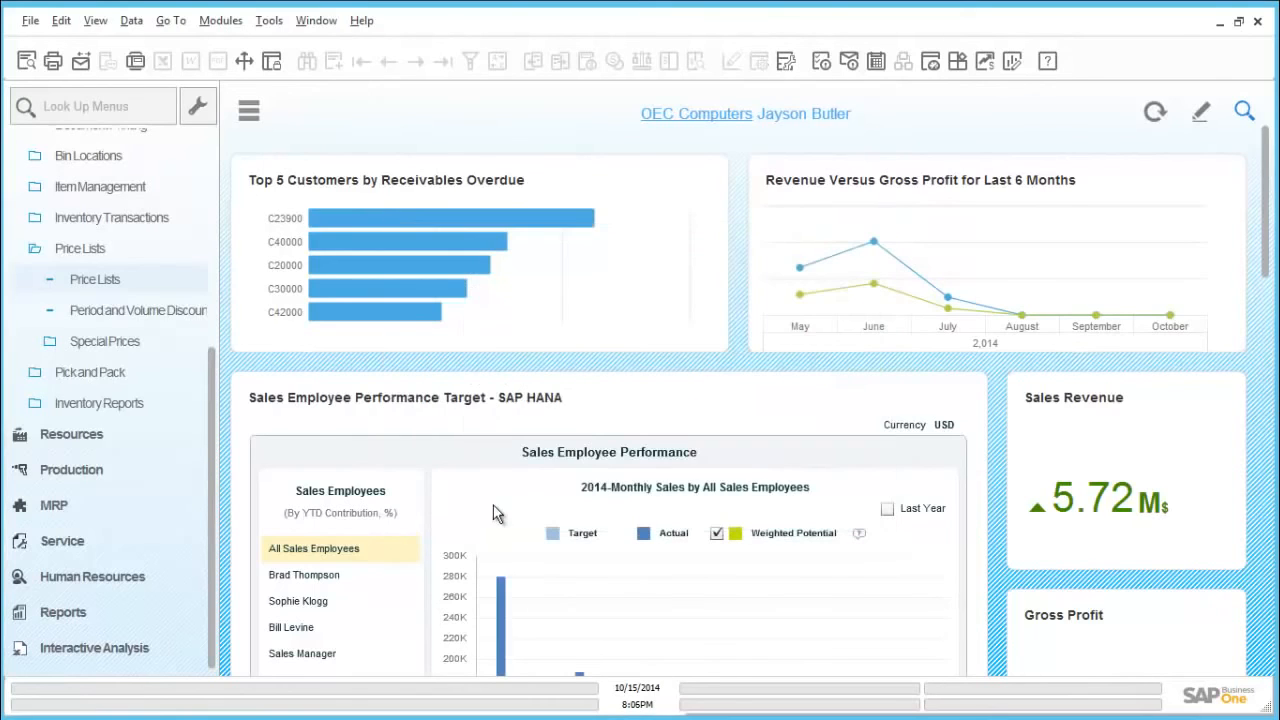
Step: Open Period and Volume Discounts, choose the Regular Sales Price list and enter item A00006 in the first row
click(125, 316)
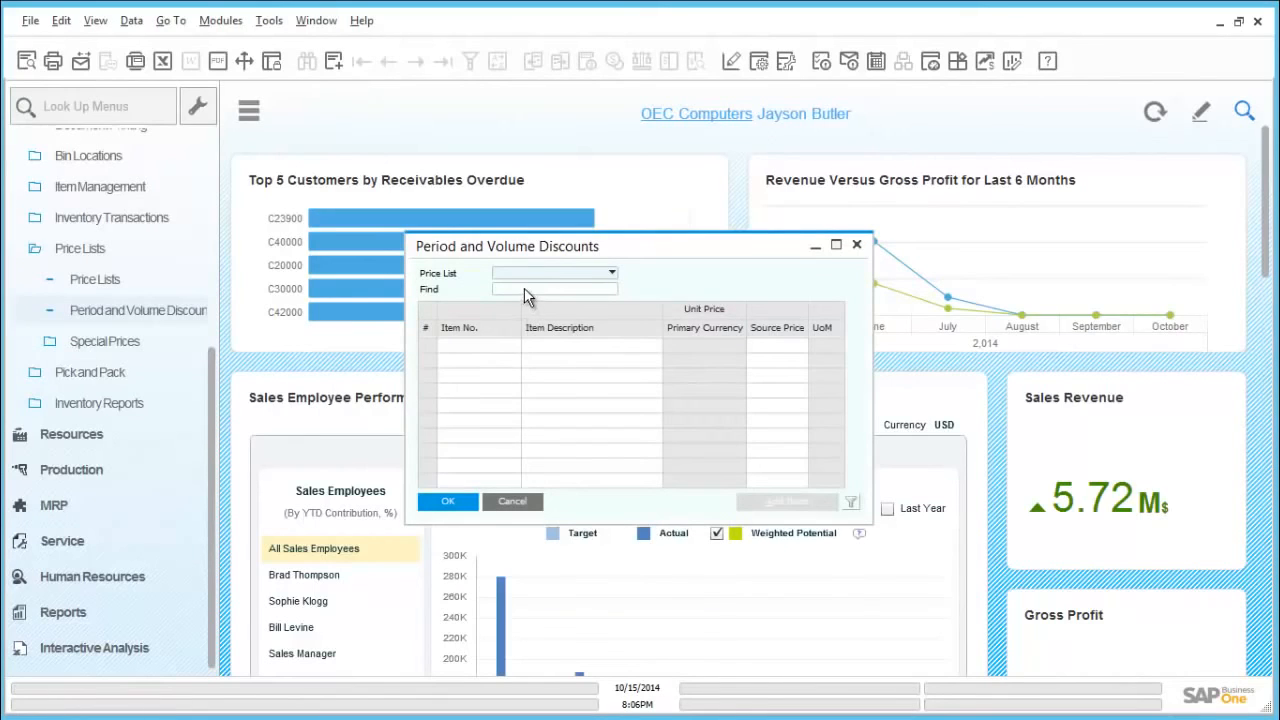
click(553, 276)
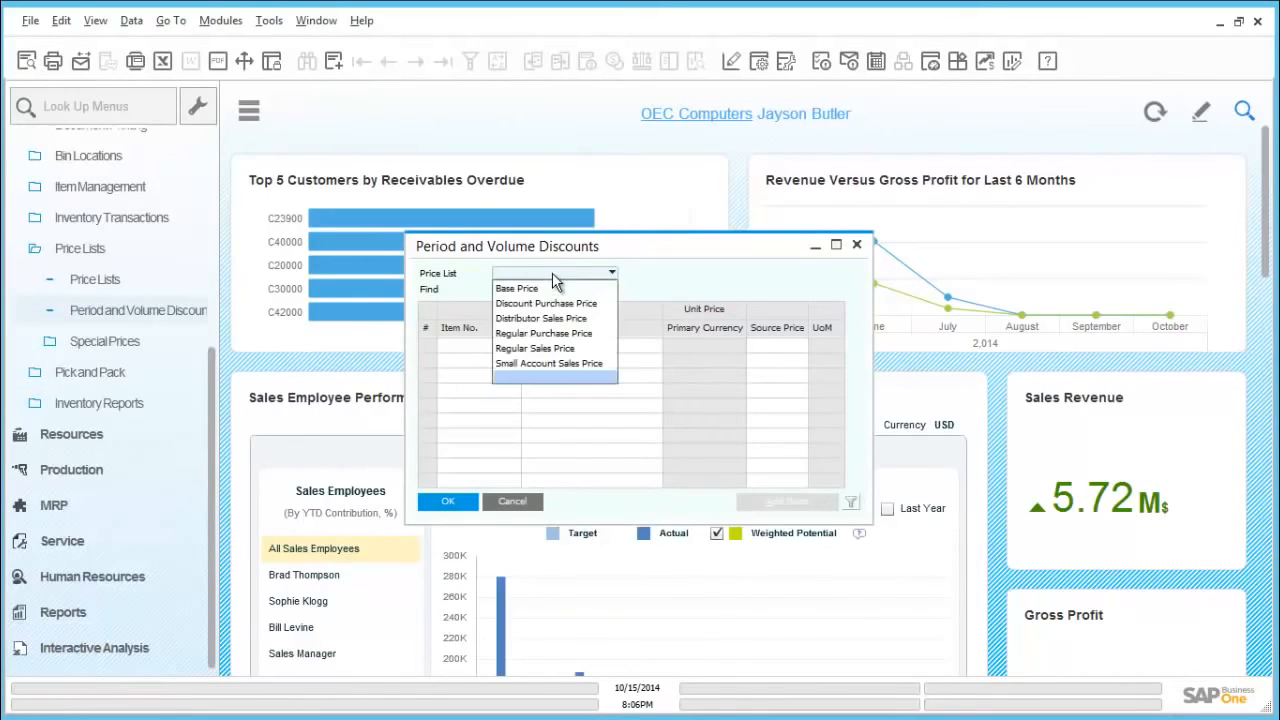
click(551, 349)
click(503, 344)
text(a000)
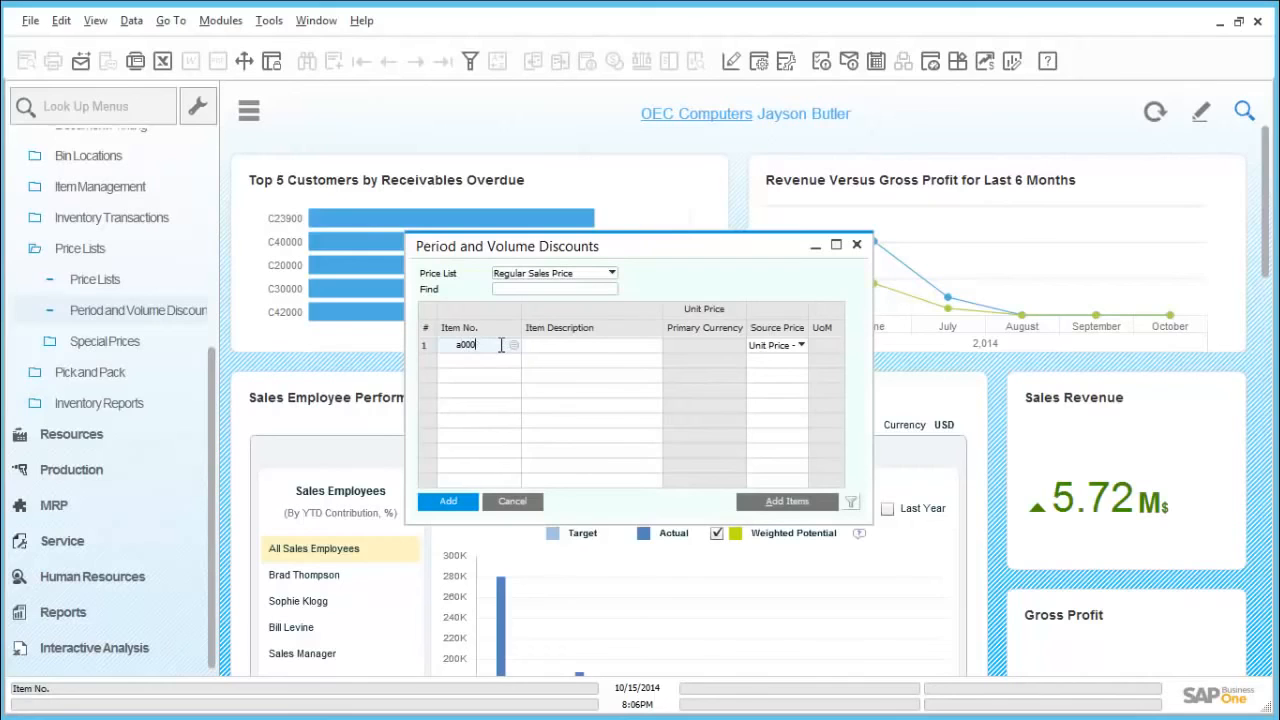
text(96)
key(Tab)
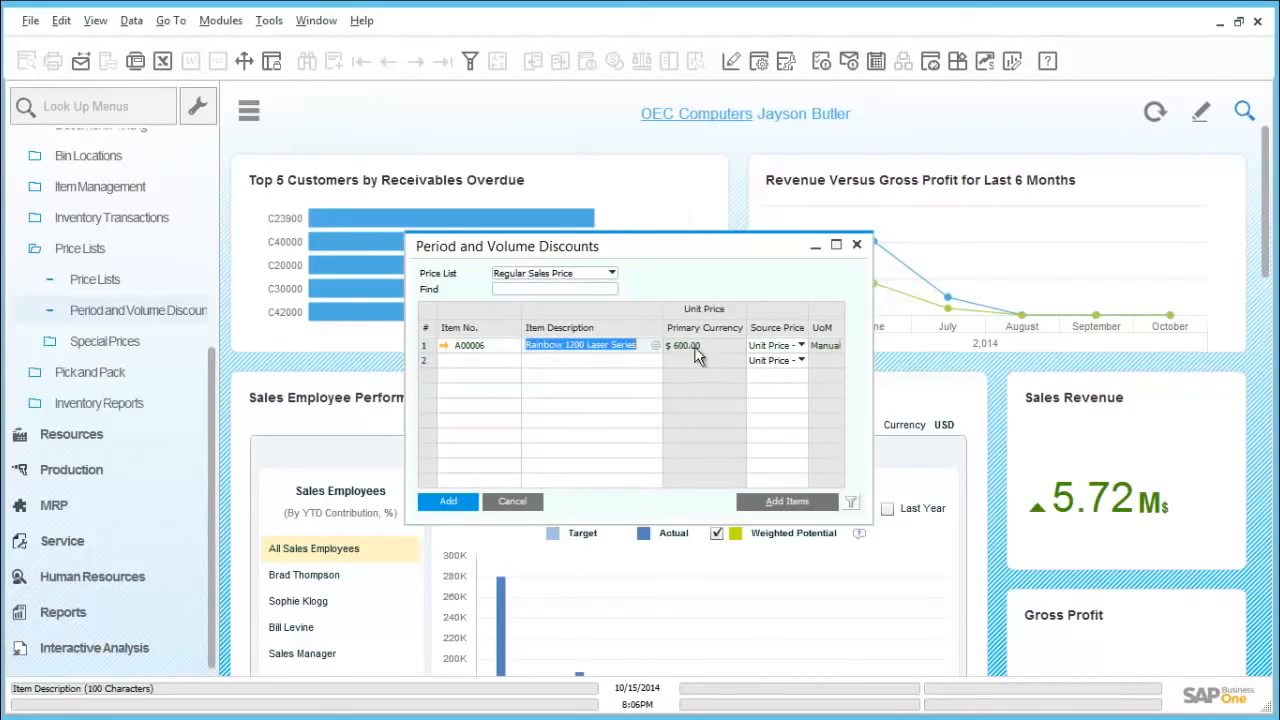
Step: Give A00006 a 20% period discount on the Regular Sales Price with Valid To set to 10/31/2014
click(426, 345)
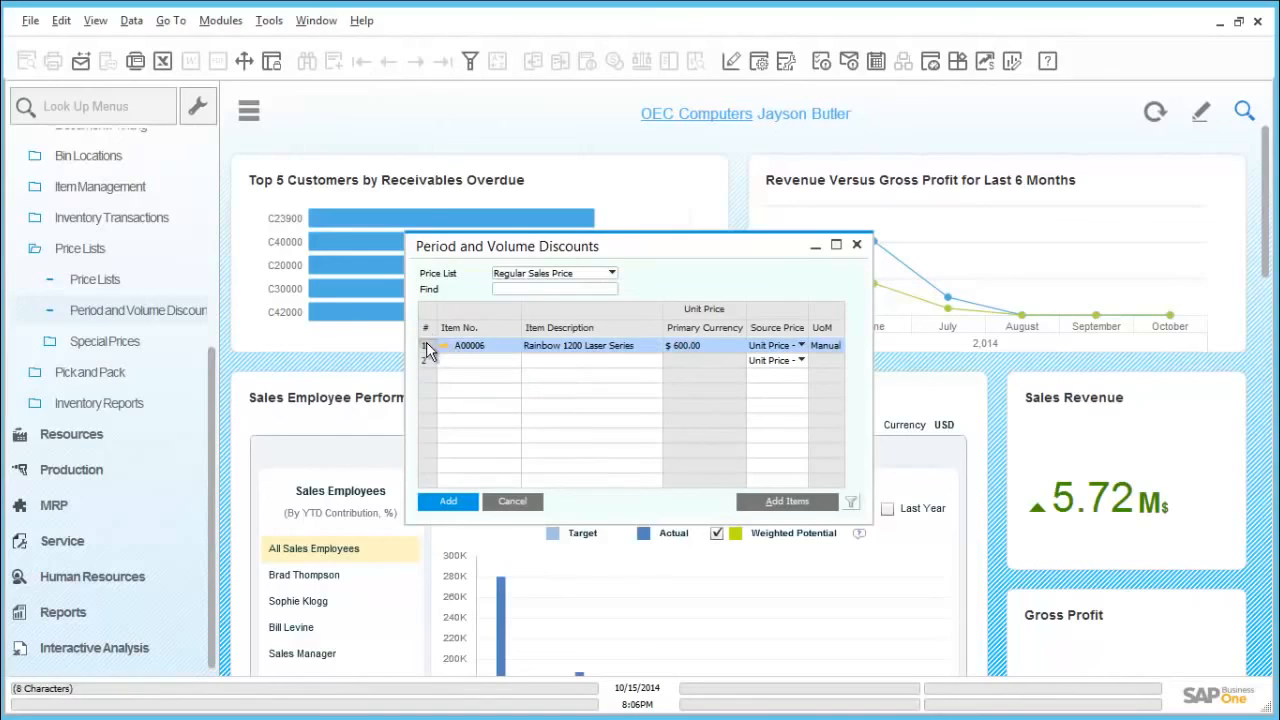
double_click(426, 345)
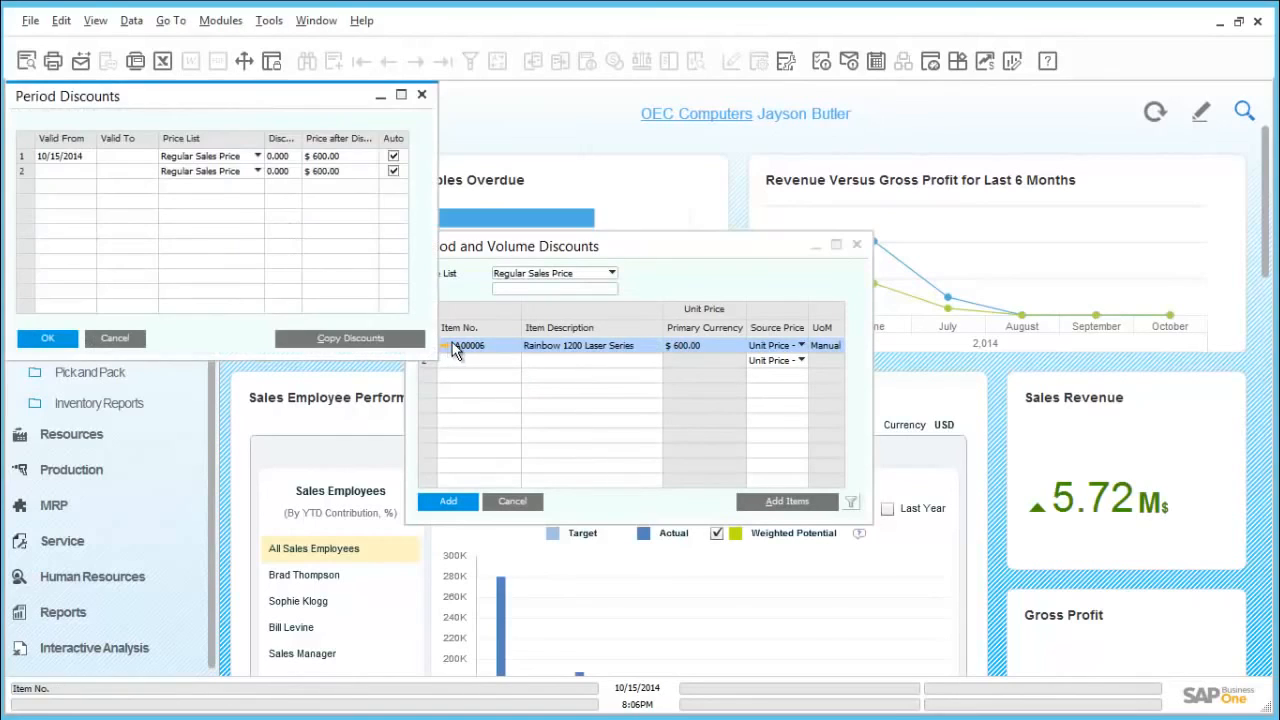
click(118, 156)
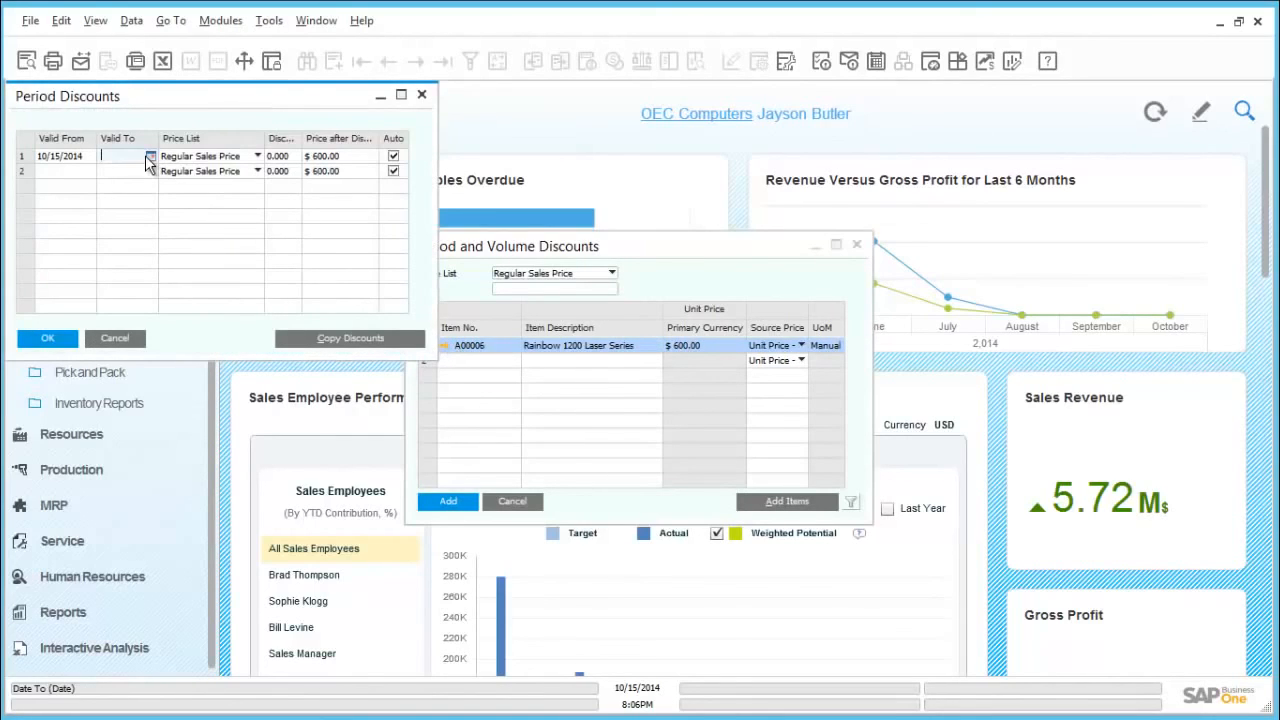
text(10/)
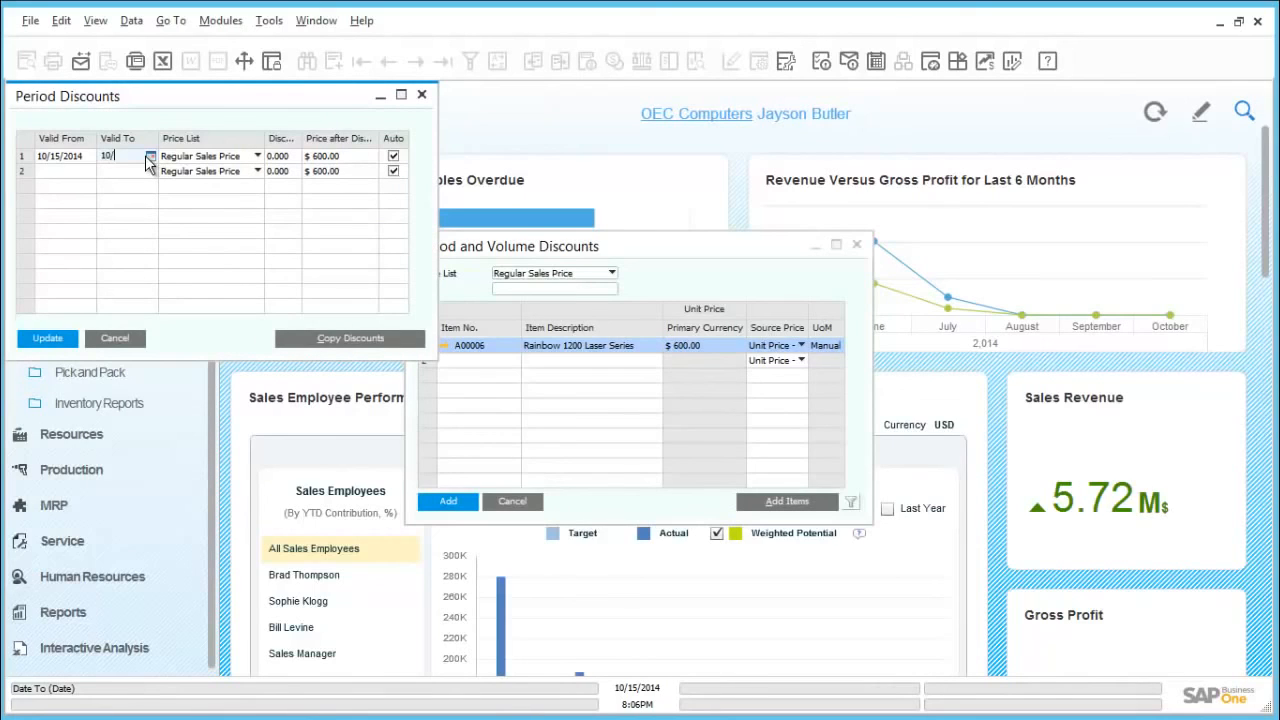
text(31/2014)
key(Tab)
click(284, 157)
text(20)
key(Tab)
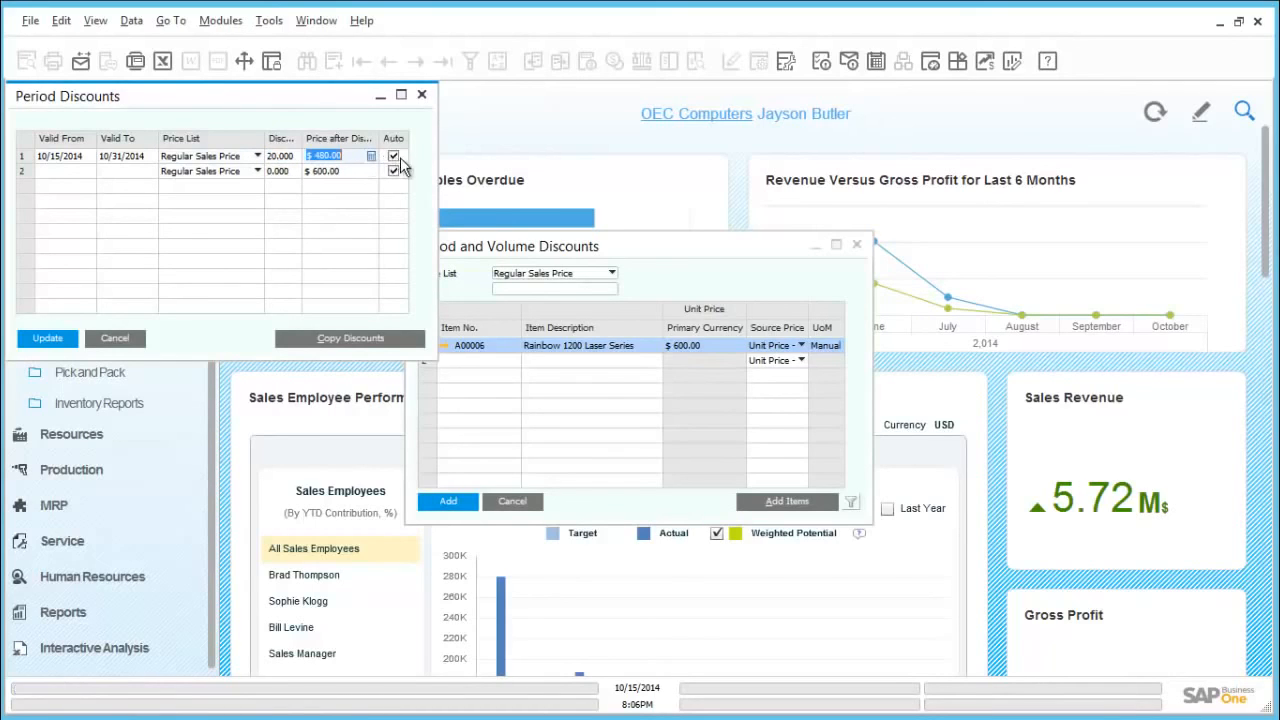
Step: Open the volume discounts of the first period row and set quantity 100 with a 50% discount
double_click(20, 158)
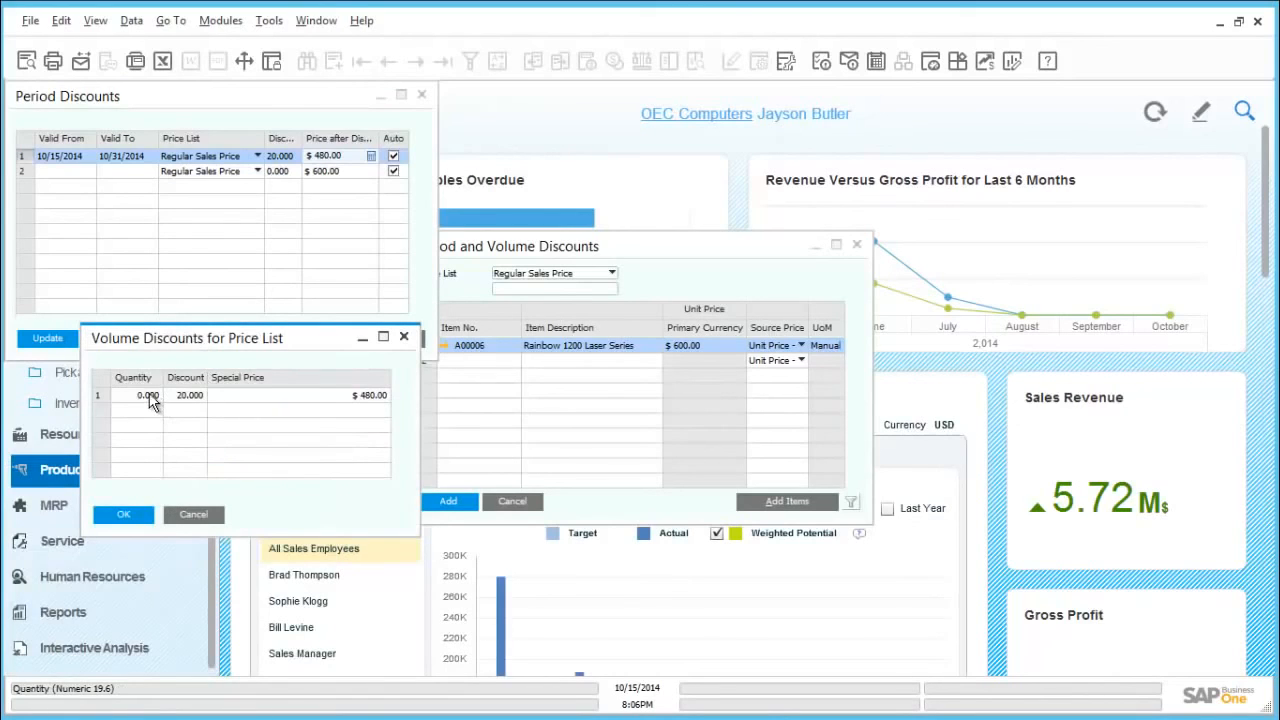
click(150, 395)
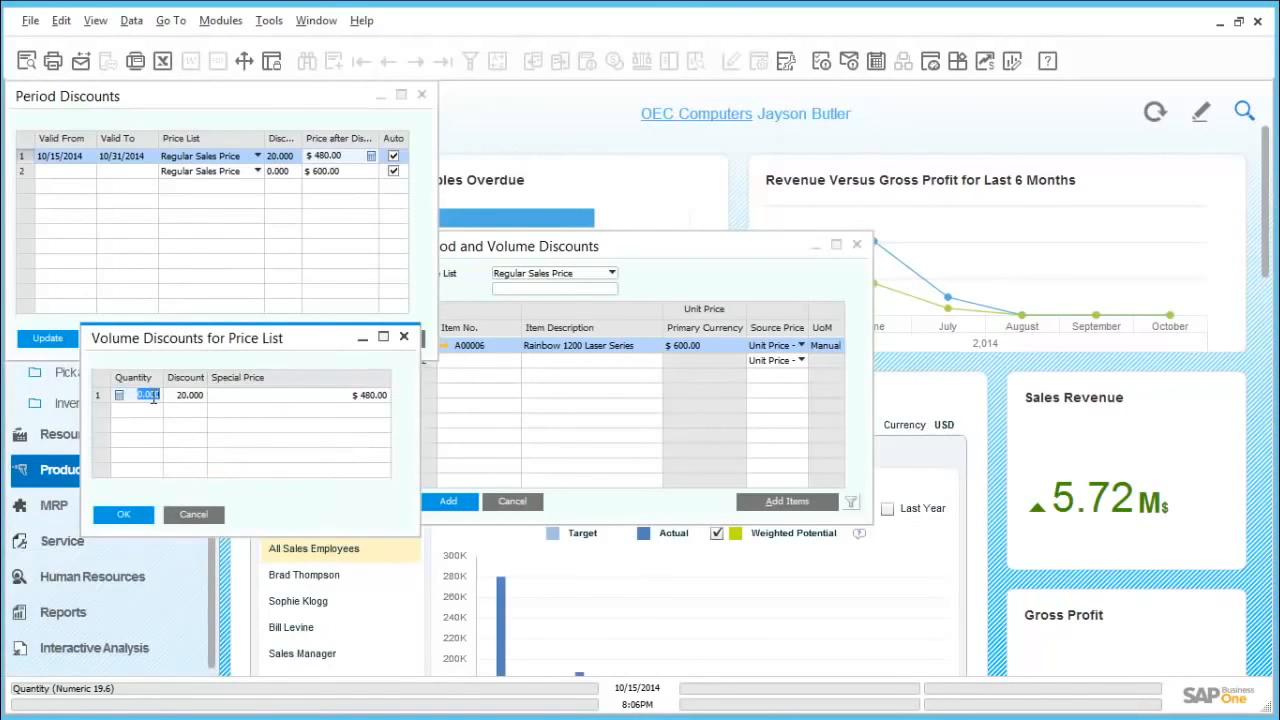
text(100)
key(Tab)
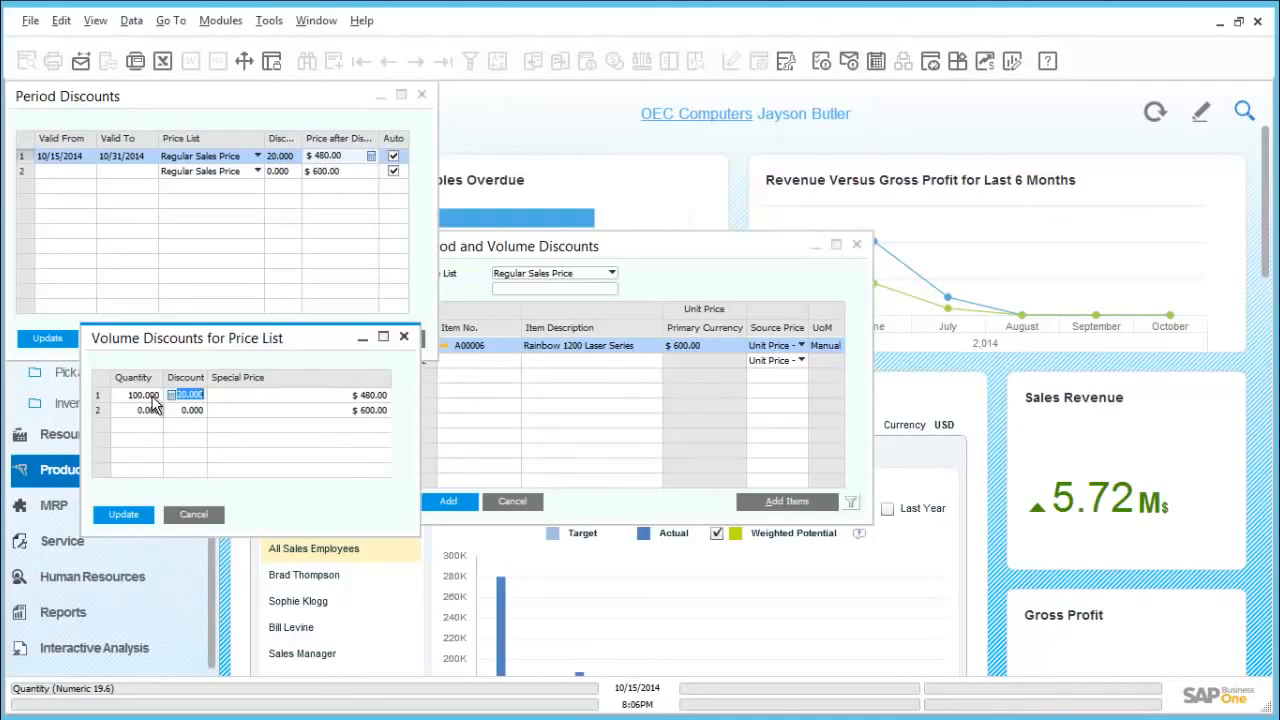
text(10)
key(Tab)
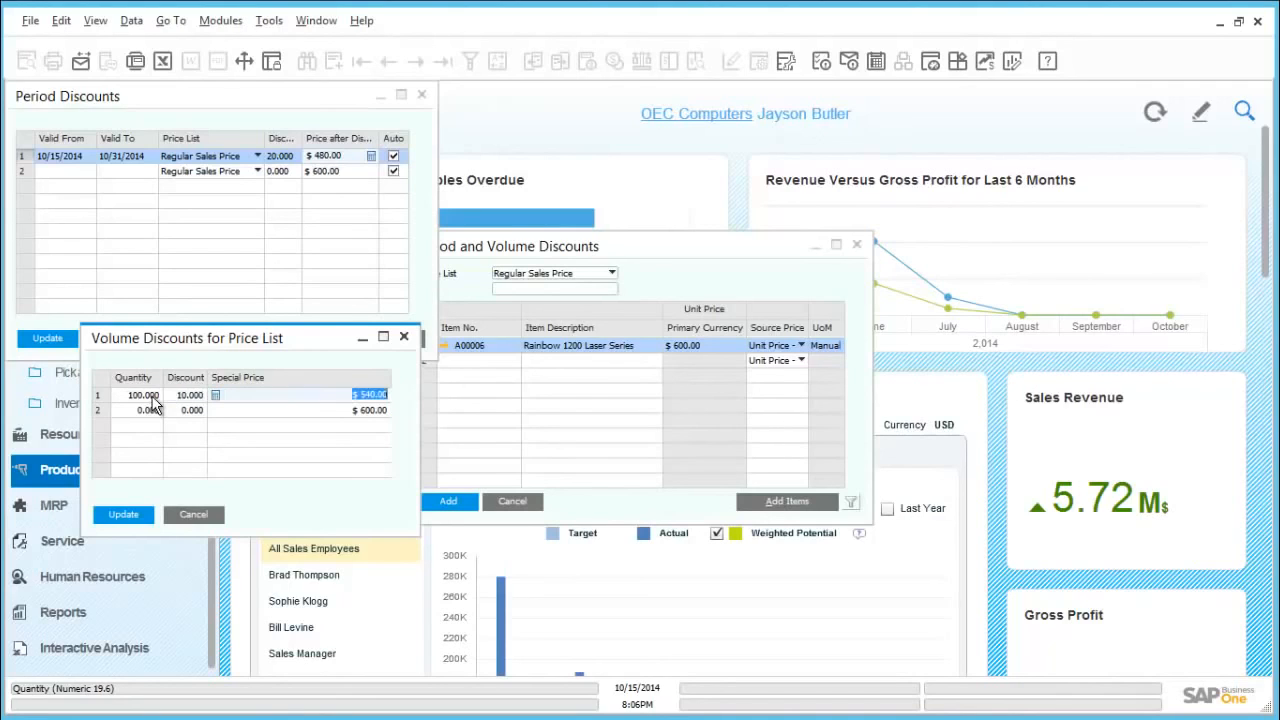
key(shift+Tab)
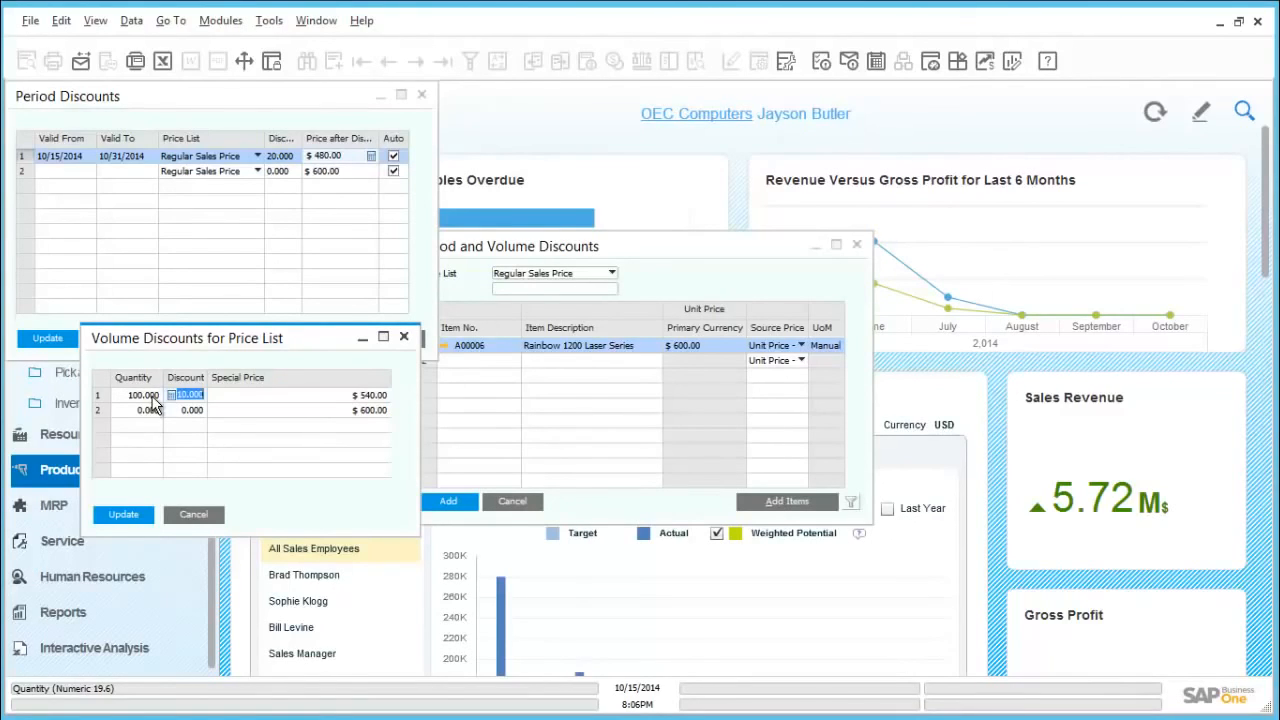
text(50)
key(Tab)
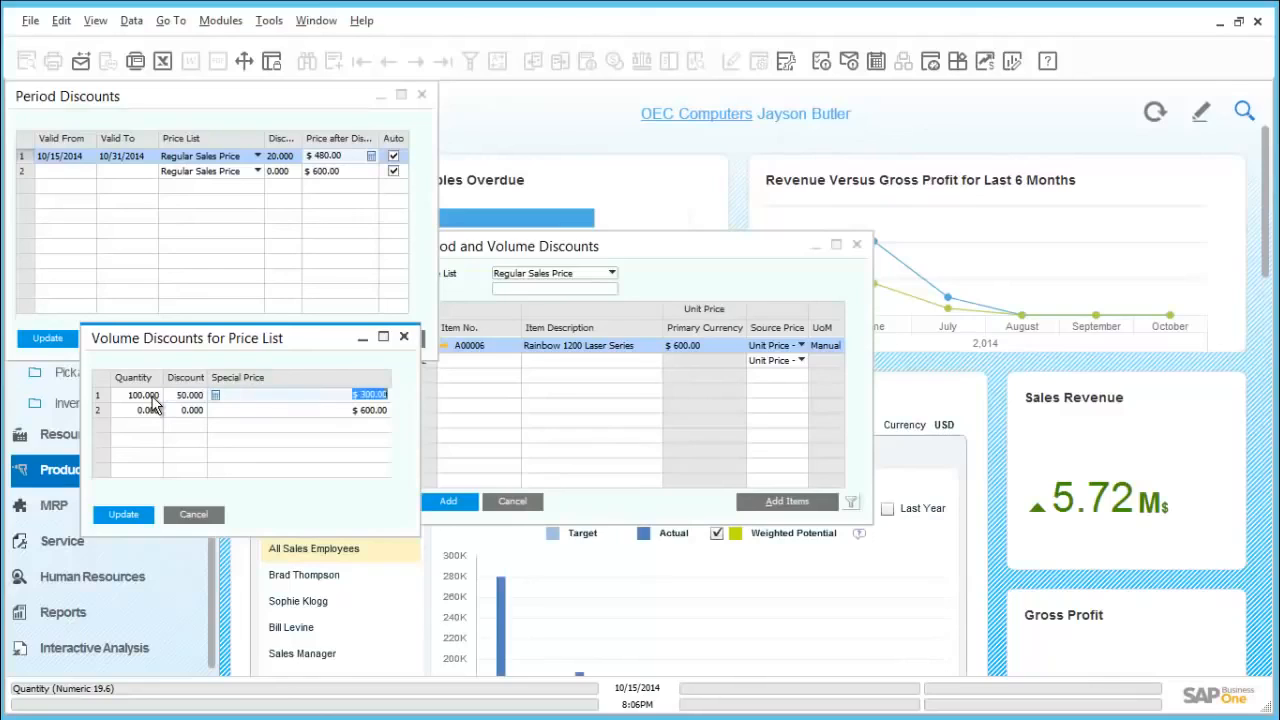
Step: Add a second volume discount level for quantity 500 with a 55% discount
key(Tab)
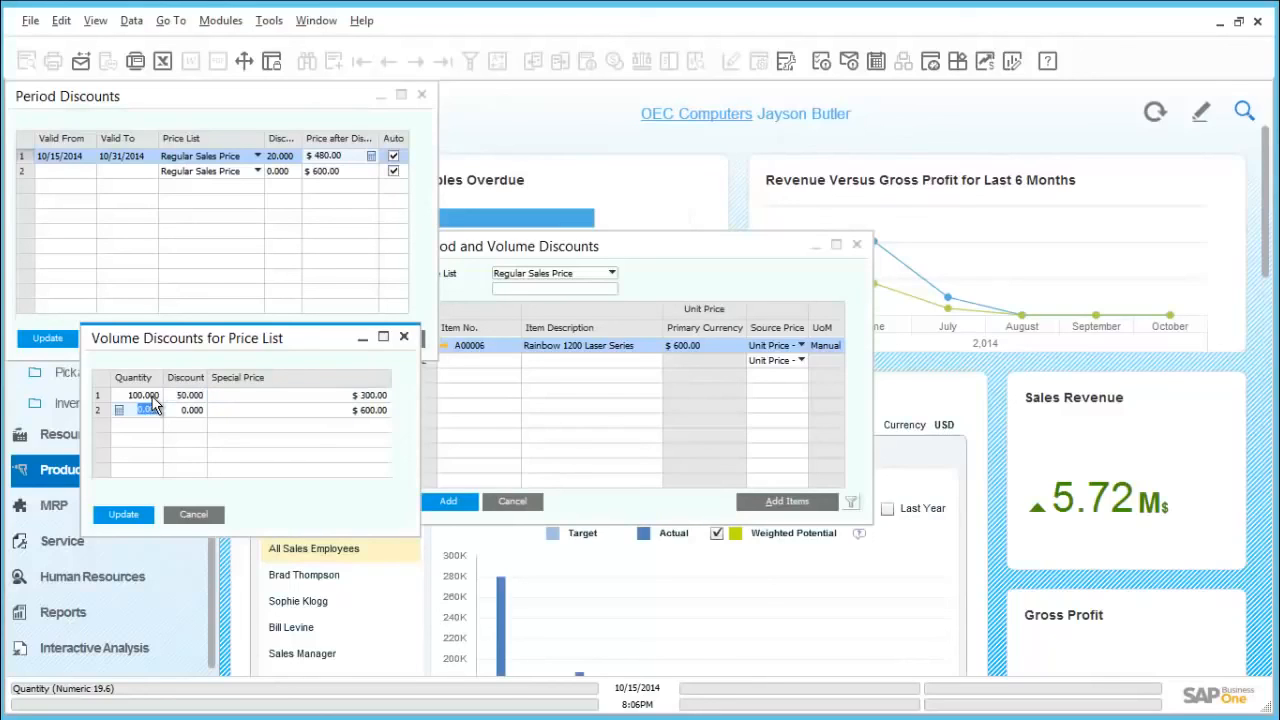
key(BackSpace)
key(Tab)
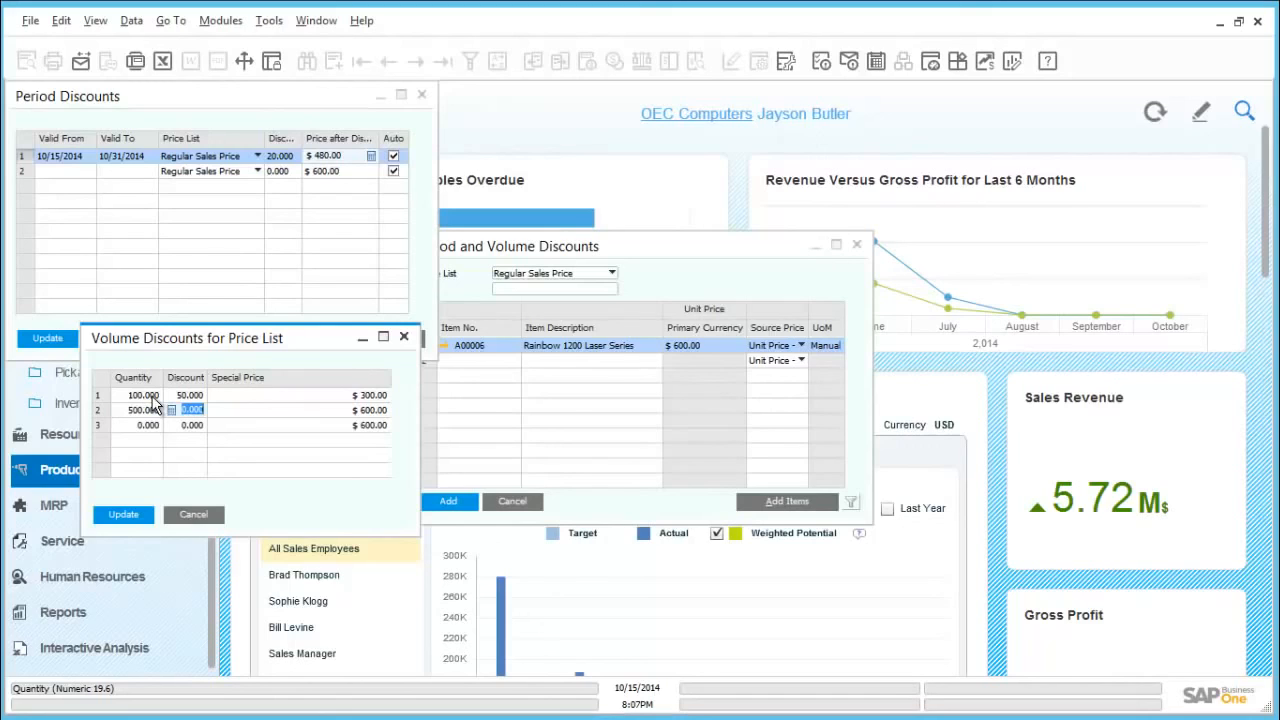
text(55)
key(Tab)
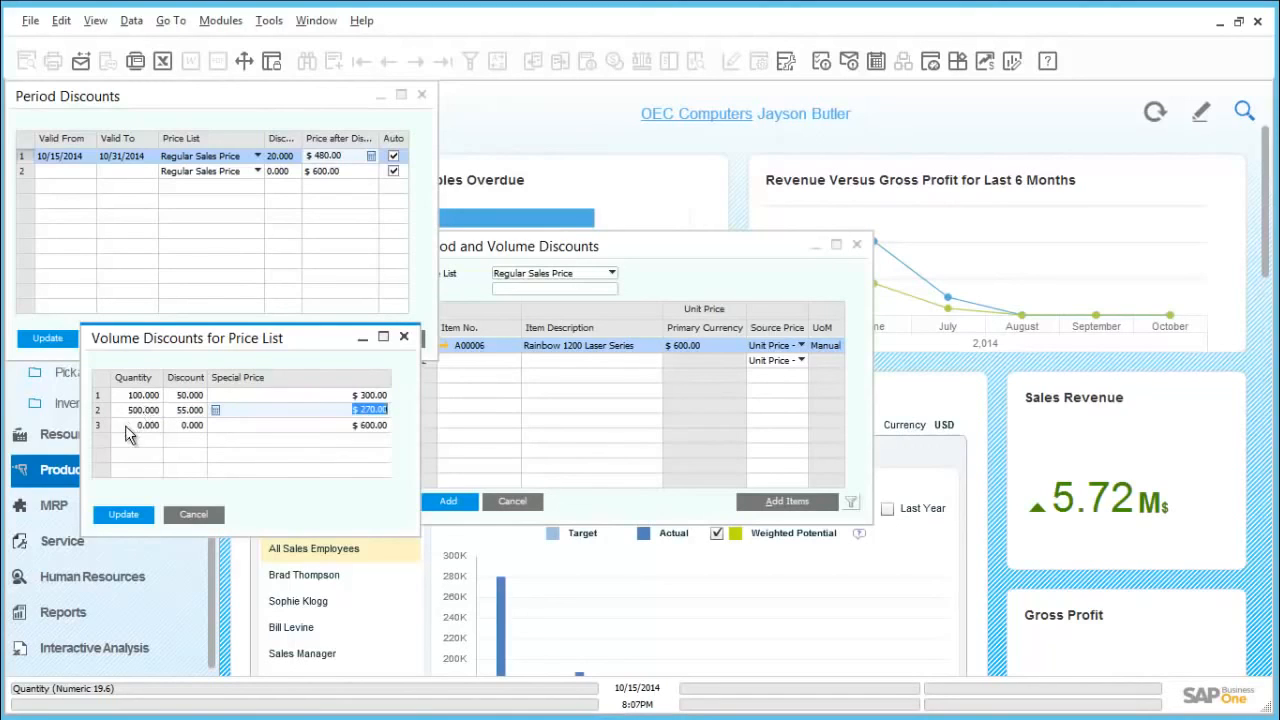
Step: Add a third volume discount level for quantity 100,000 with a 60% discount and update the volume discounts
click(145, 426)
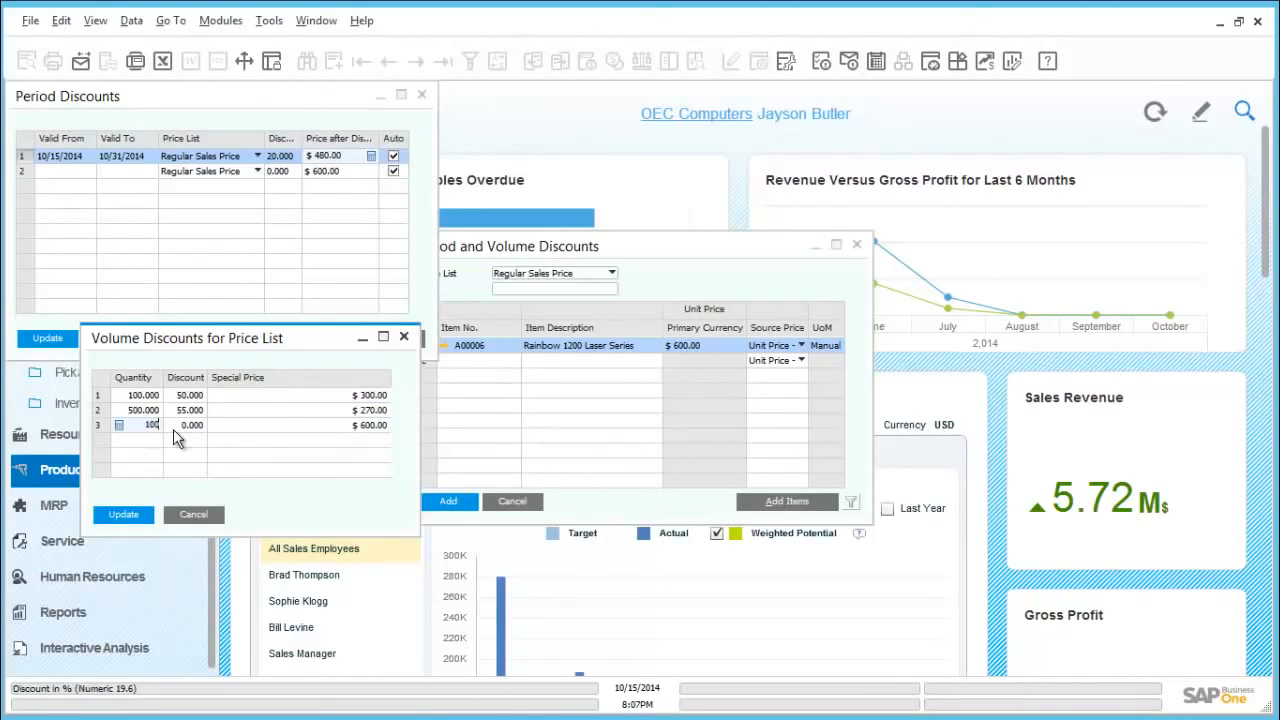
text(100000)
key(Tab)
key(Tab)
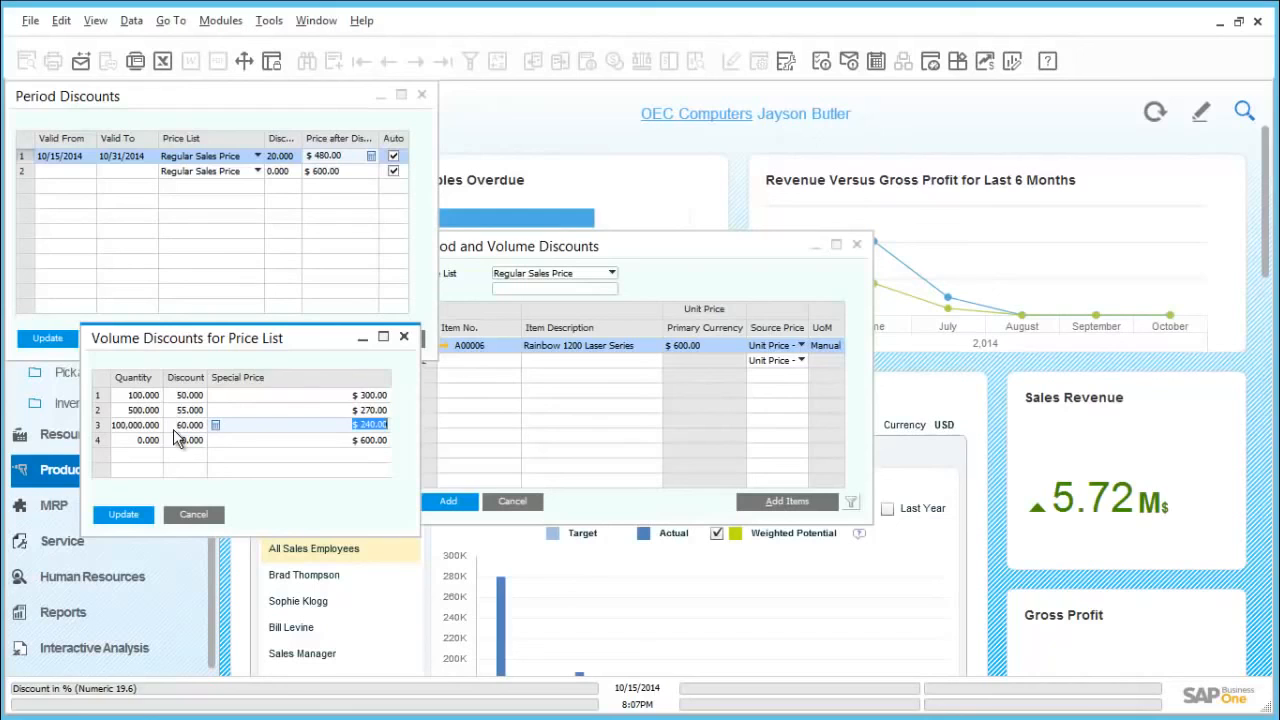
click(113, 518)
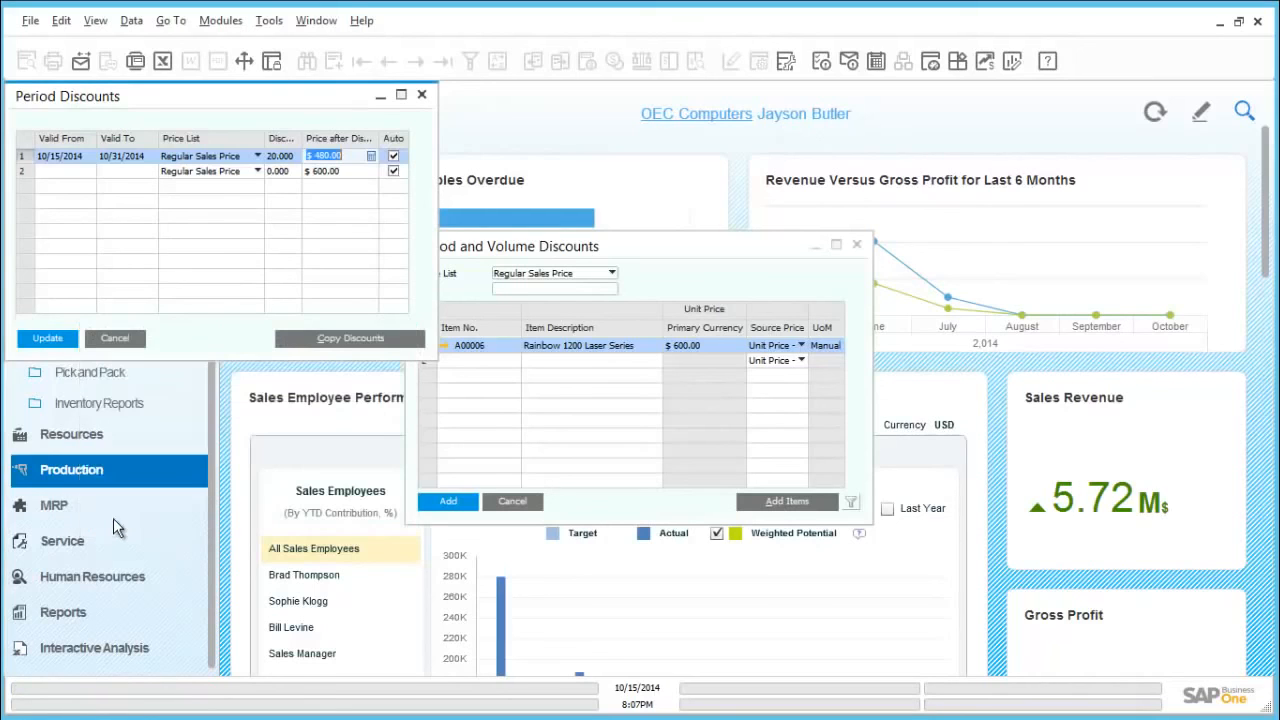
Step: Update the period discounts, add the period and volume discount record for A00006 and close the form
click(57, 338)
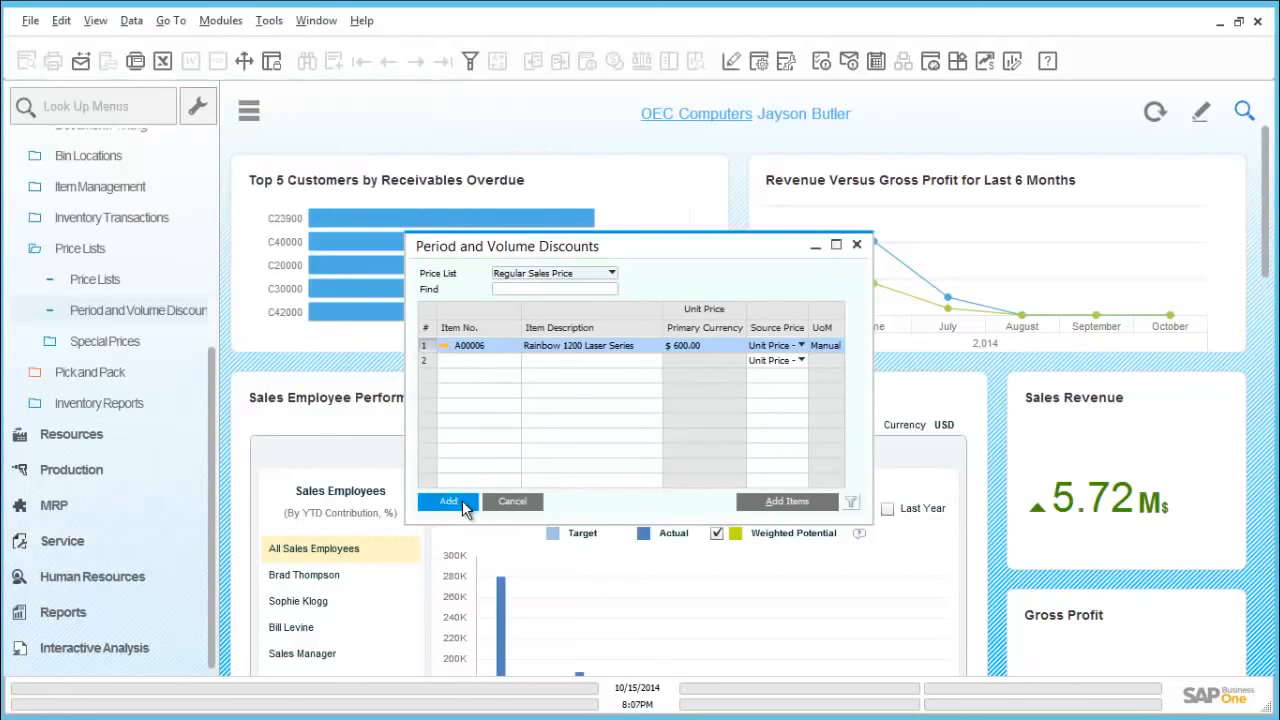
click(448, 502)
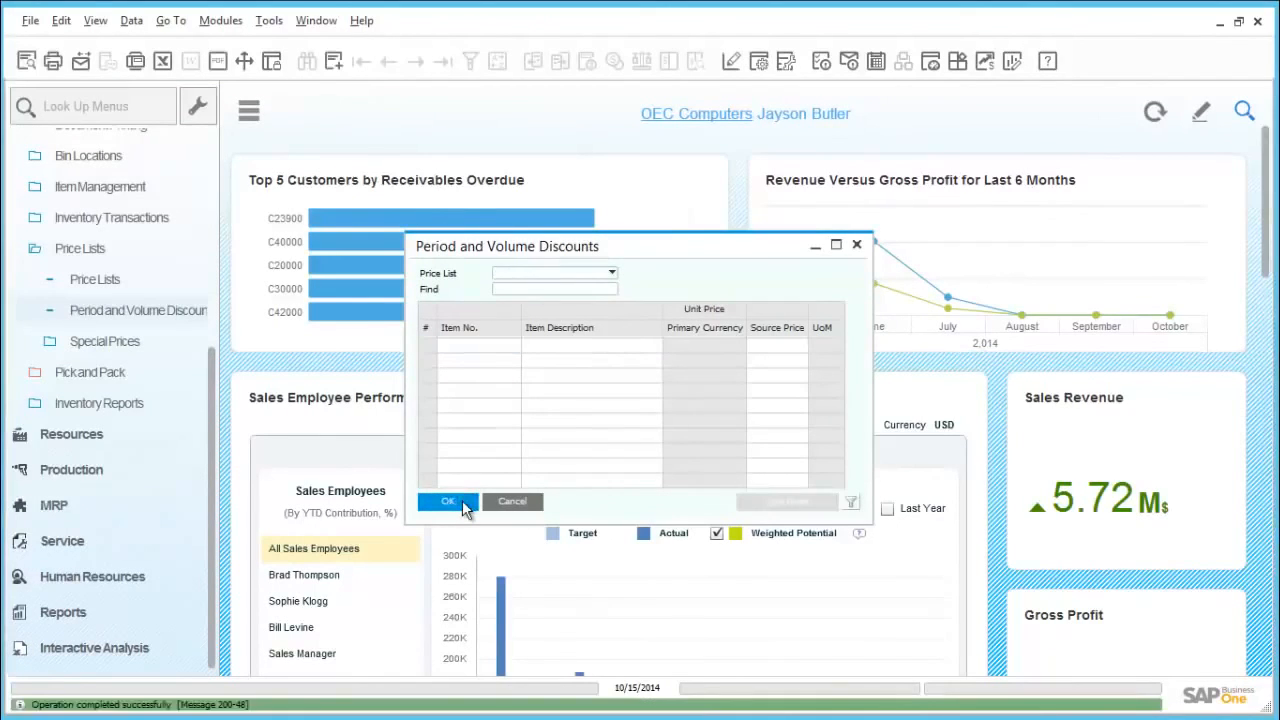
click(464, 504)
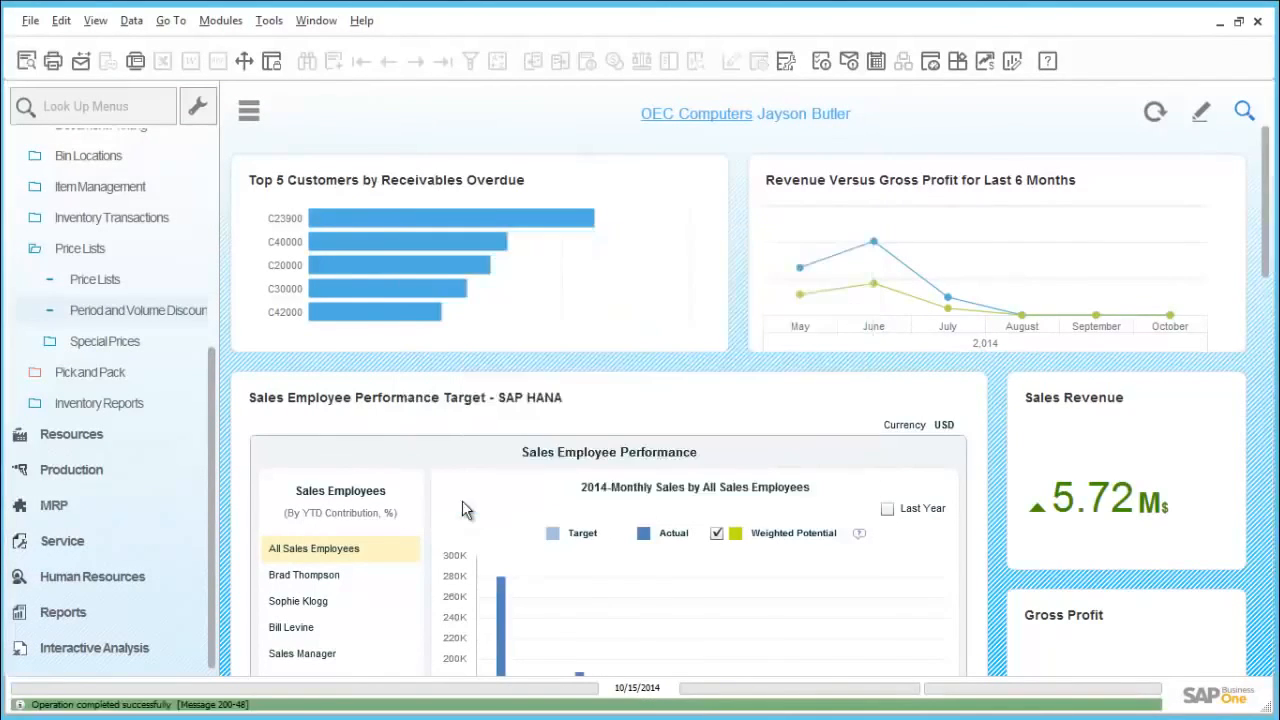